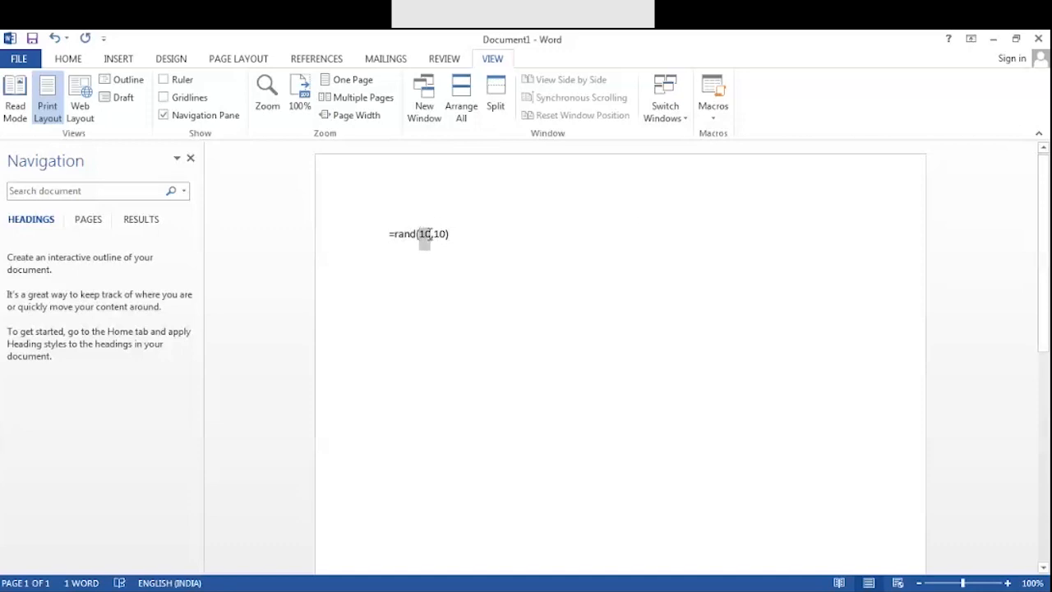
- Generate sample body text in the blank document from the formula =rand(10,10)
click(439, 230)
double_click(439, 231)
click(495, 249)
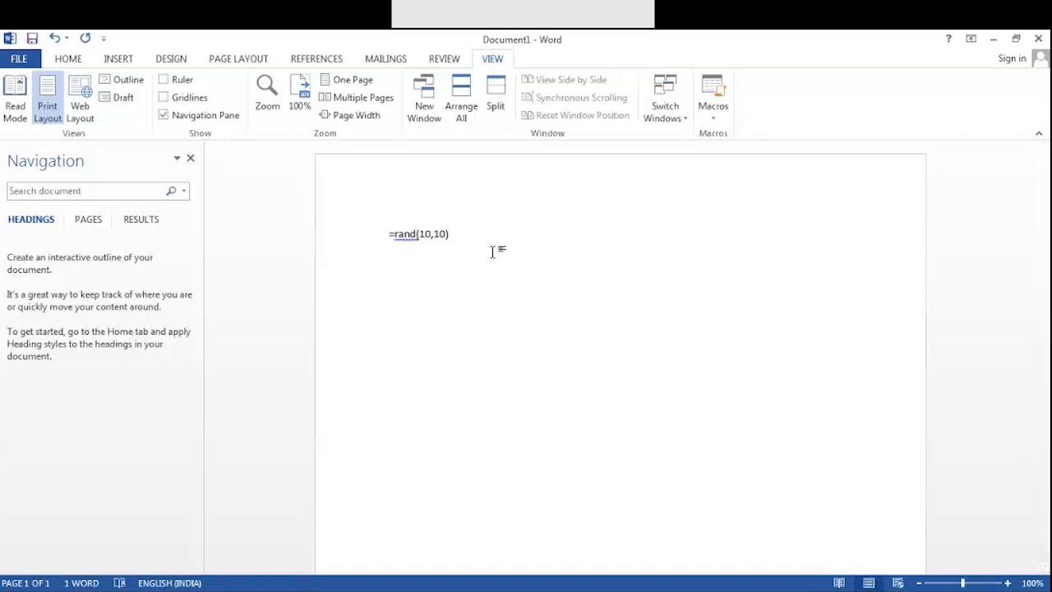
key(Return)
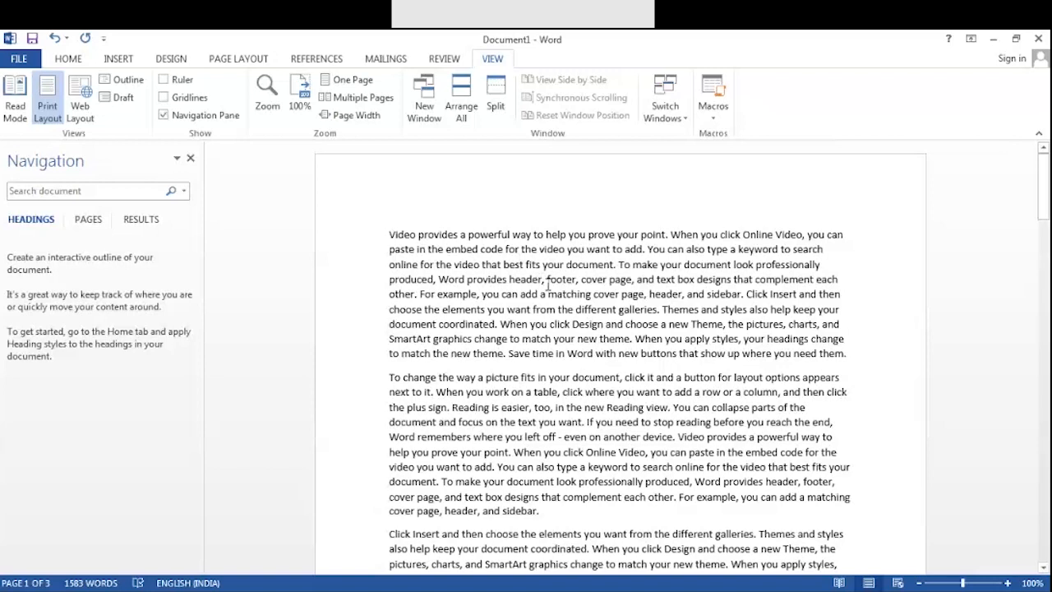
- Format the whole document text in Baskerville Old Face, size 12, with justified alignment
click(394, 234)
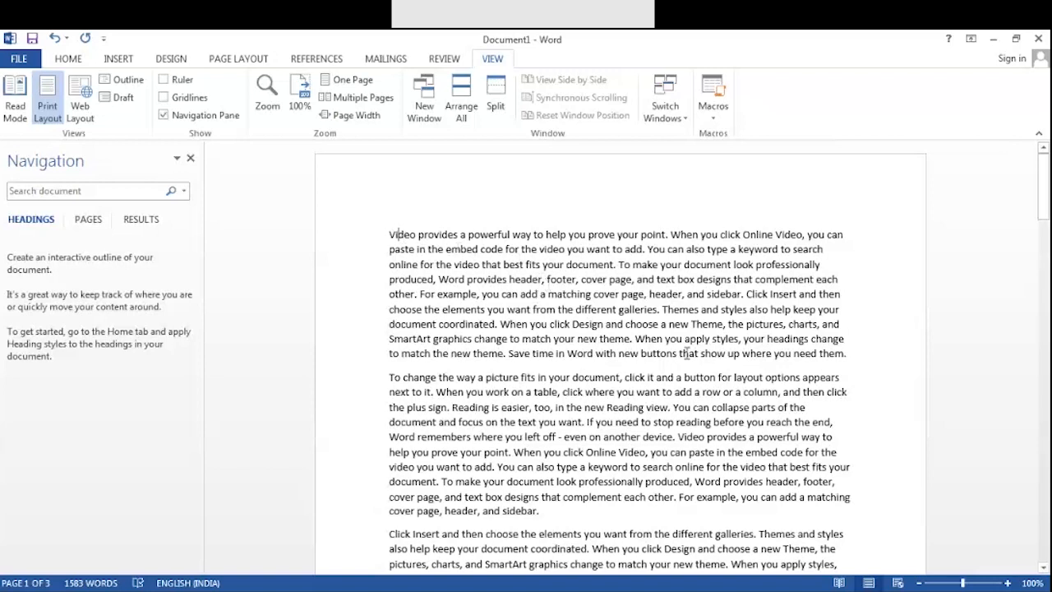
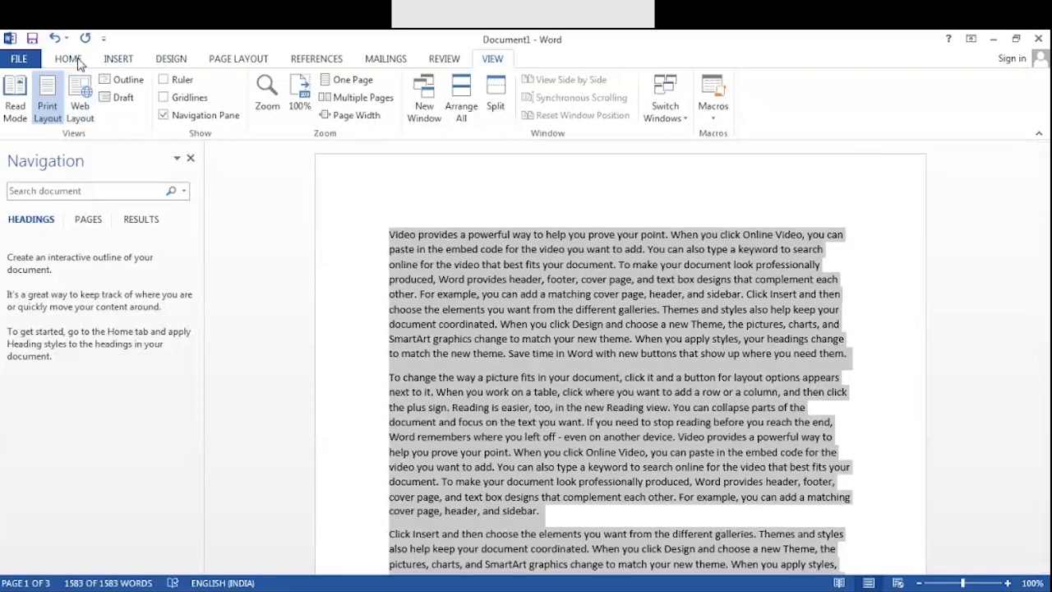
click(76, 60)
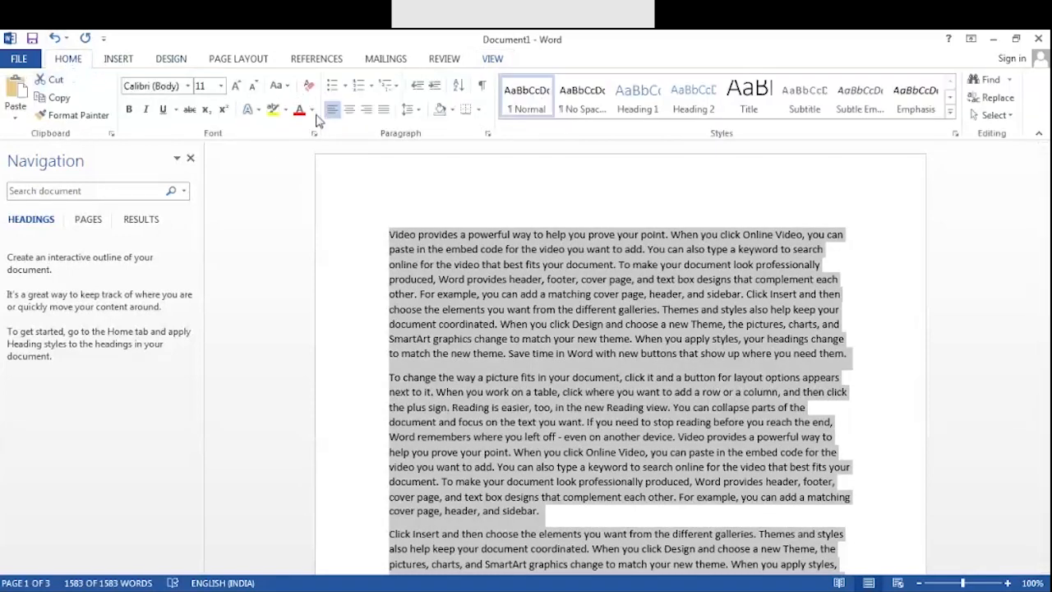
click(235, 86)
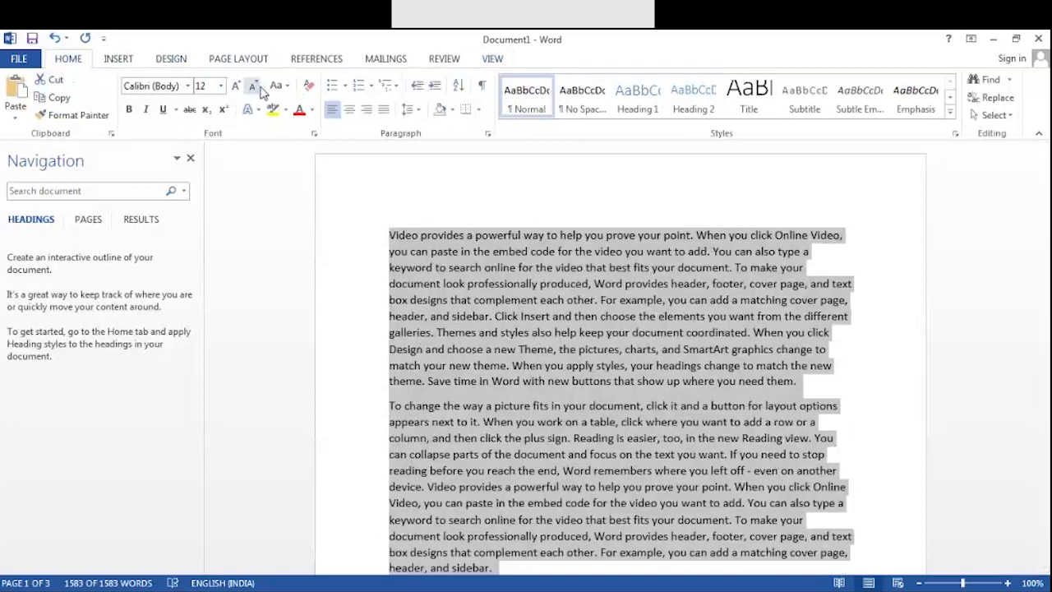
click(188, 85)
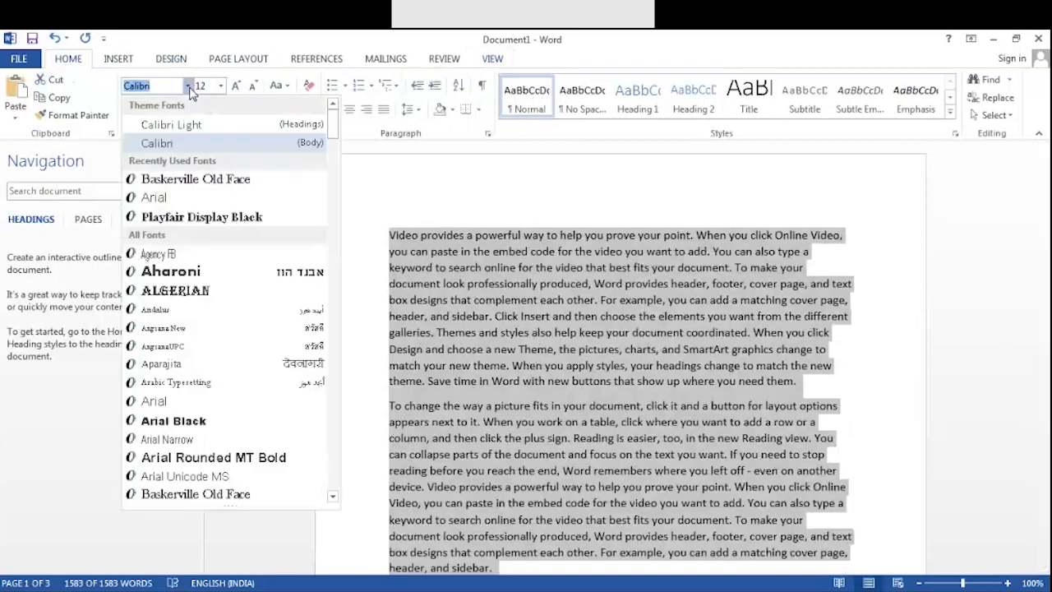
click(226, 181)
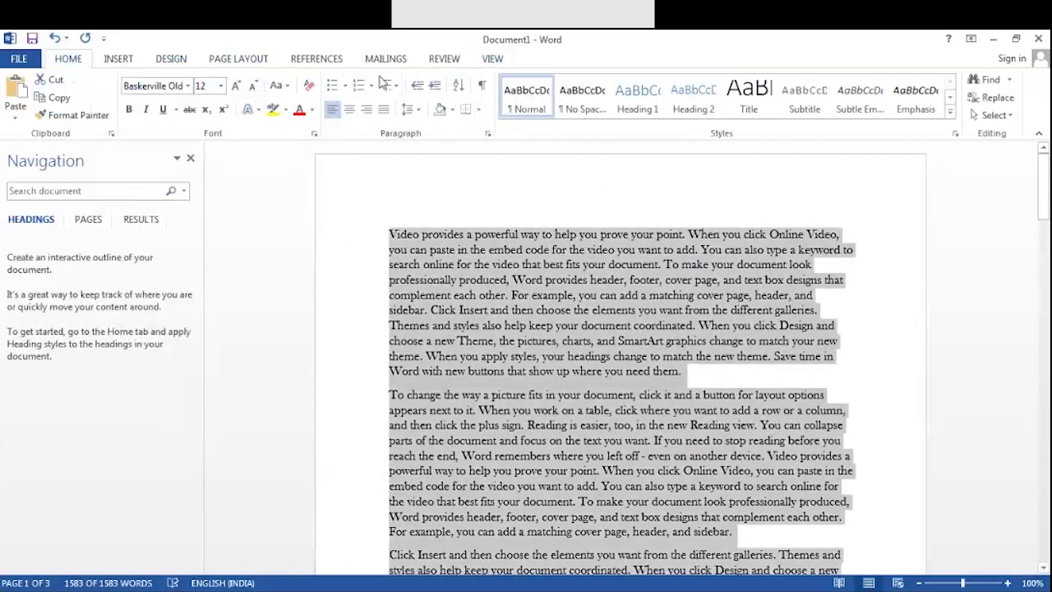
click(382, 112)
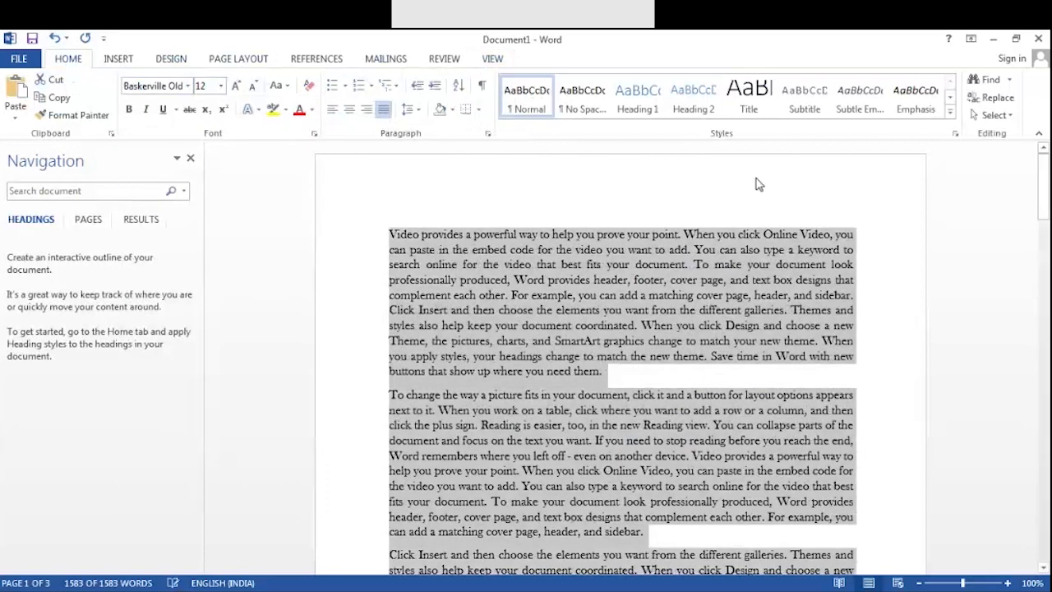
scroll(820, 359, down, 3)
scroll(819, 359, down, 6)
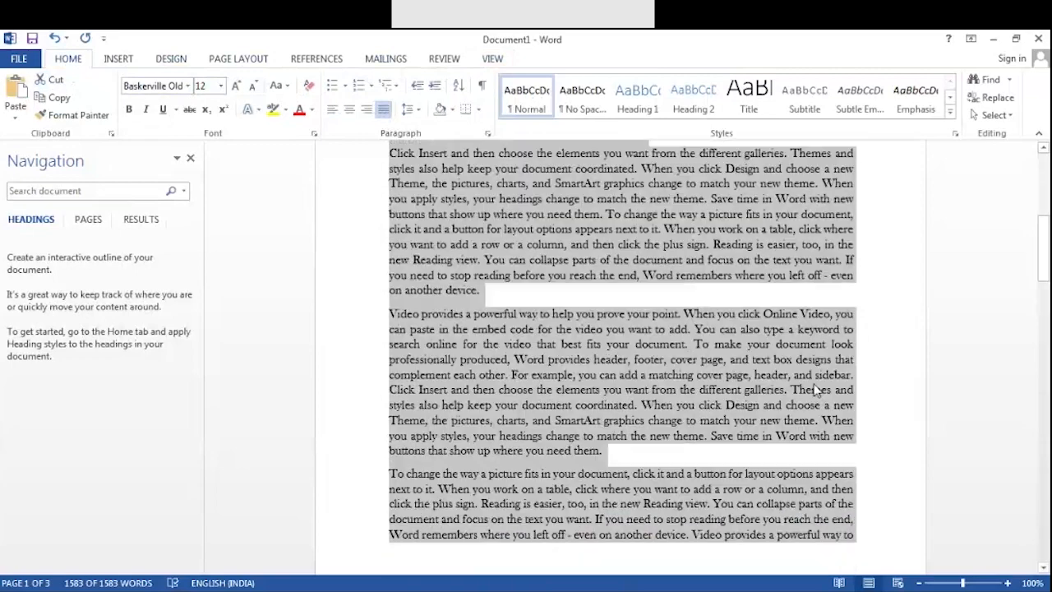
click(812, 380)
scroll(812, 381, down, 5)
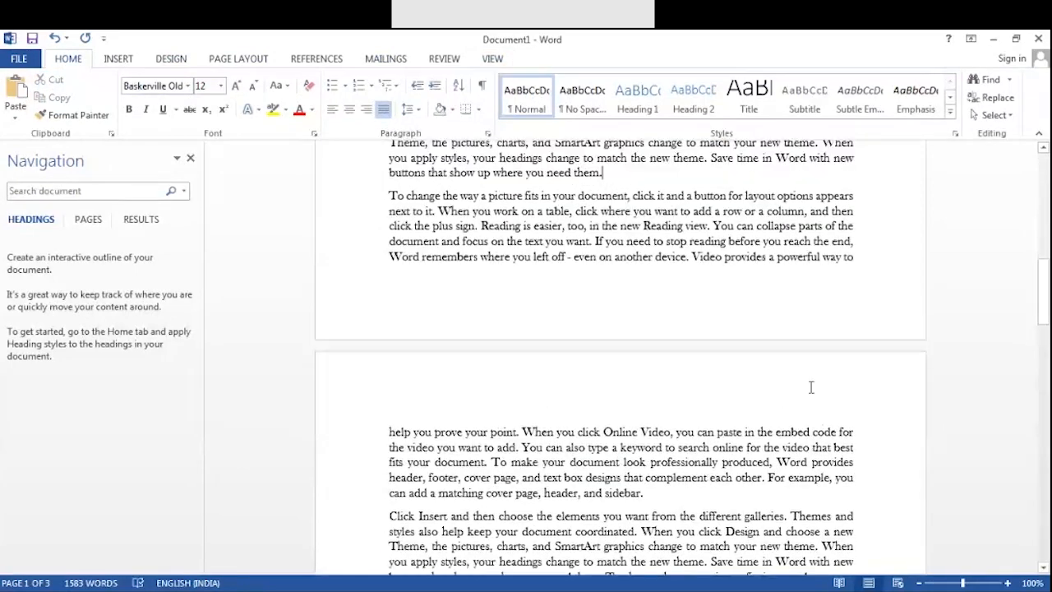
scroll(812, 380, up, 20)
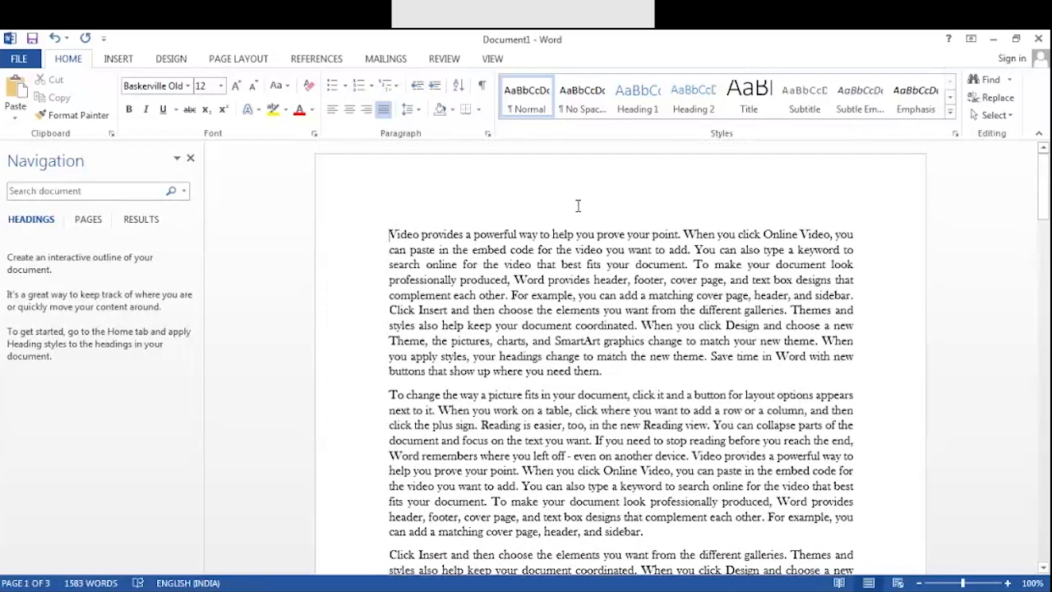
- Insert a blank line at the start of the document, followed by the heading text INTRODUCTION above the first paragraph
key(Return)
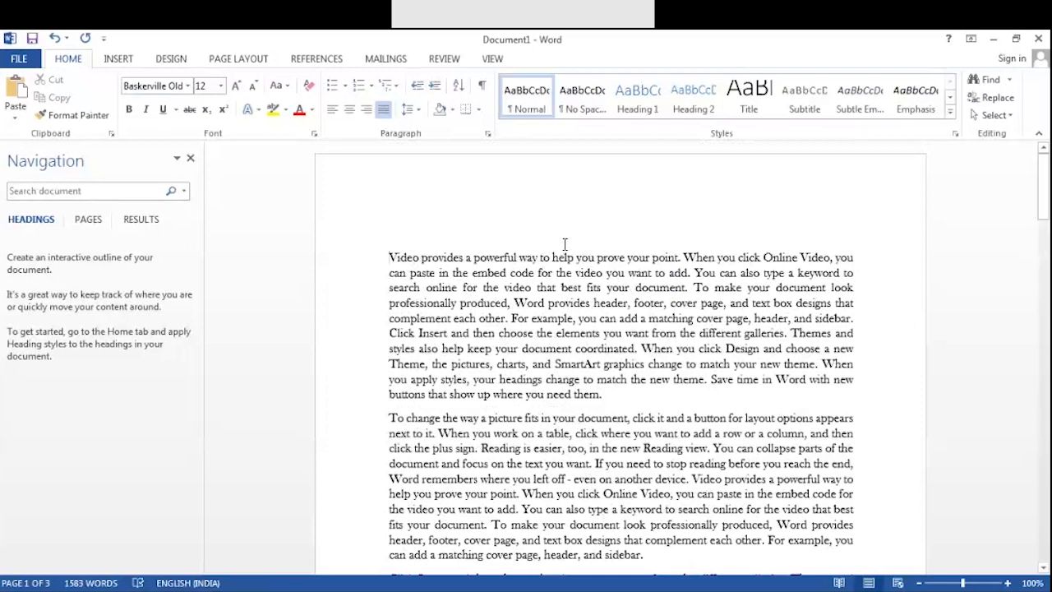
scroll(564, 244, down, 15)
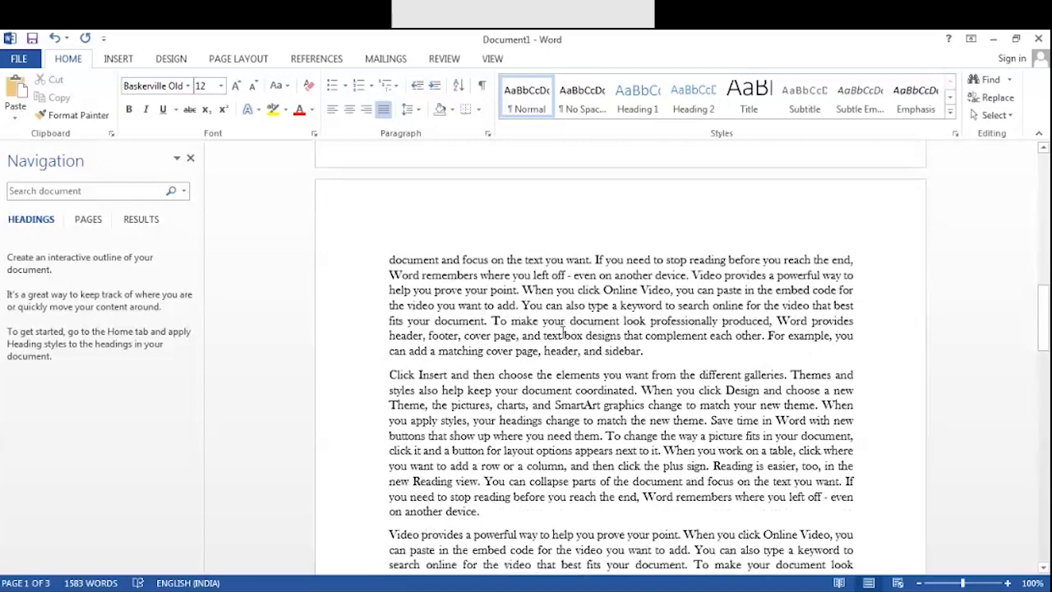
scroll(550, 341, down, 4)
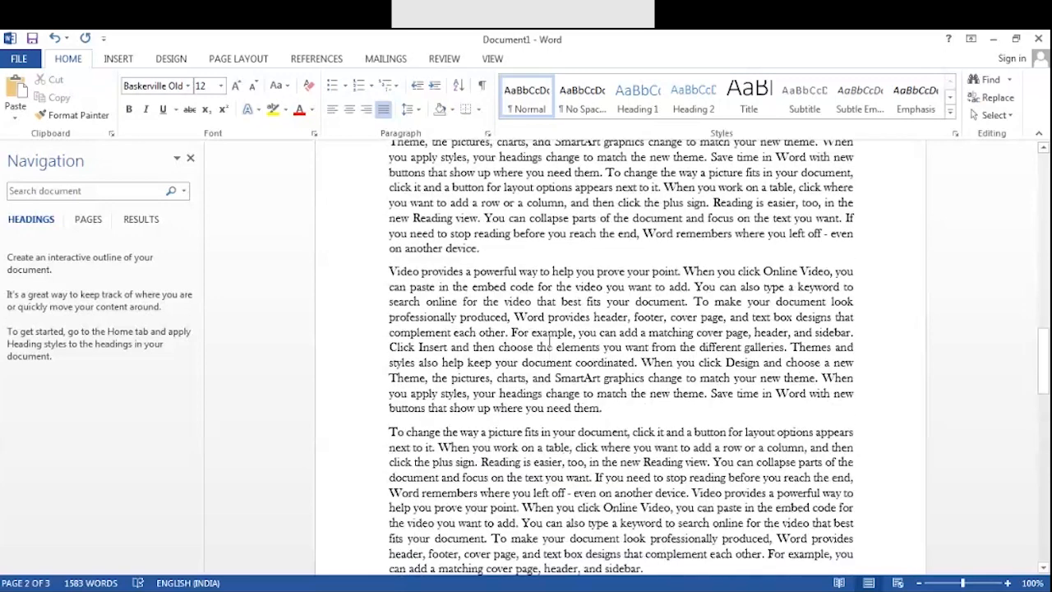
scroll(550, 343, up, 13)
key(ctrl+Home)
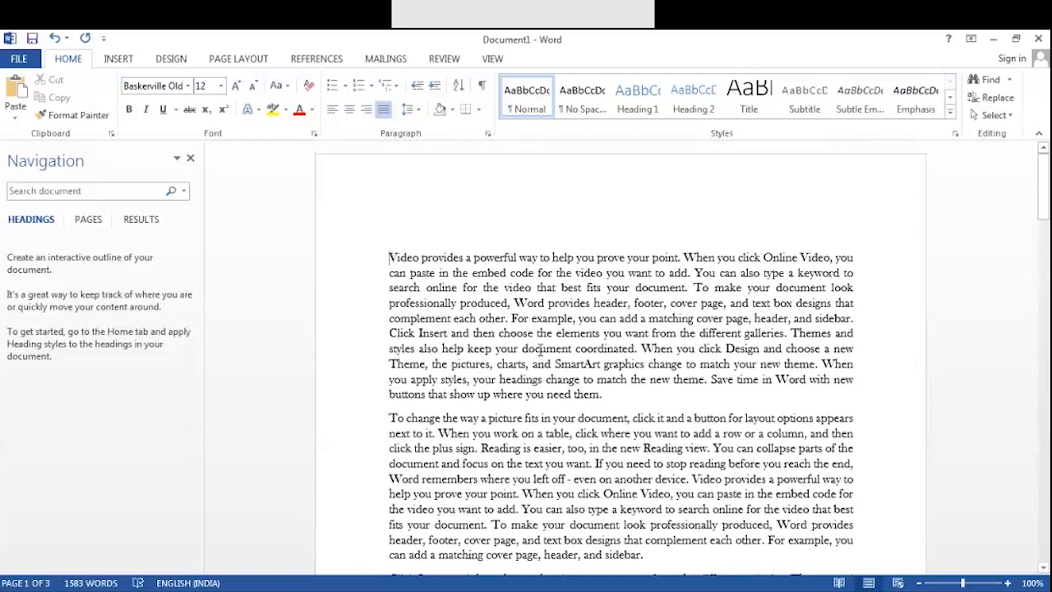
key(Return)
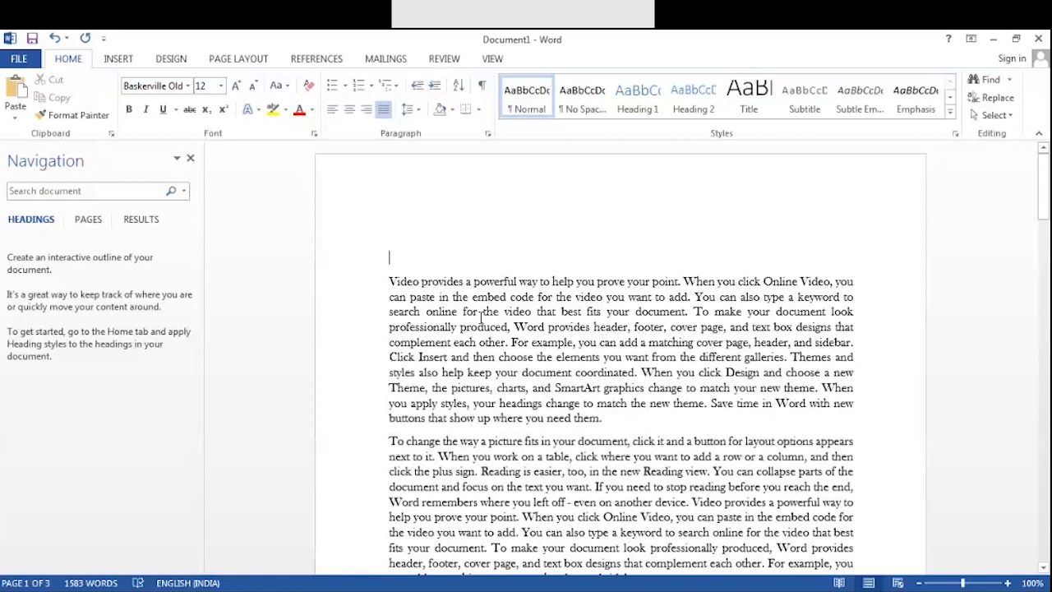
text(I)
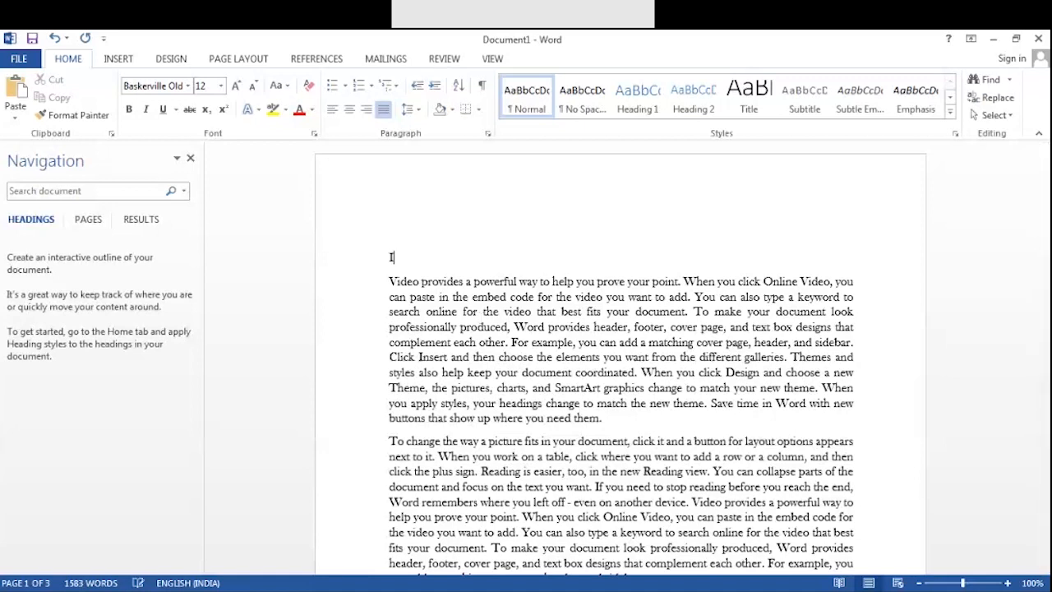
text(NTRODUCTION)
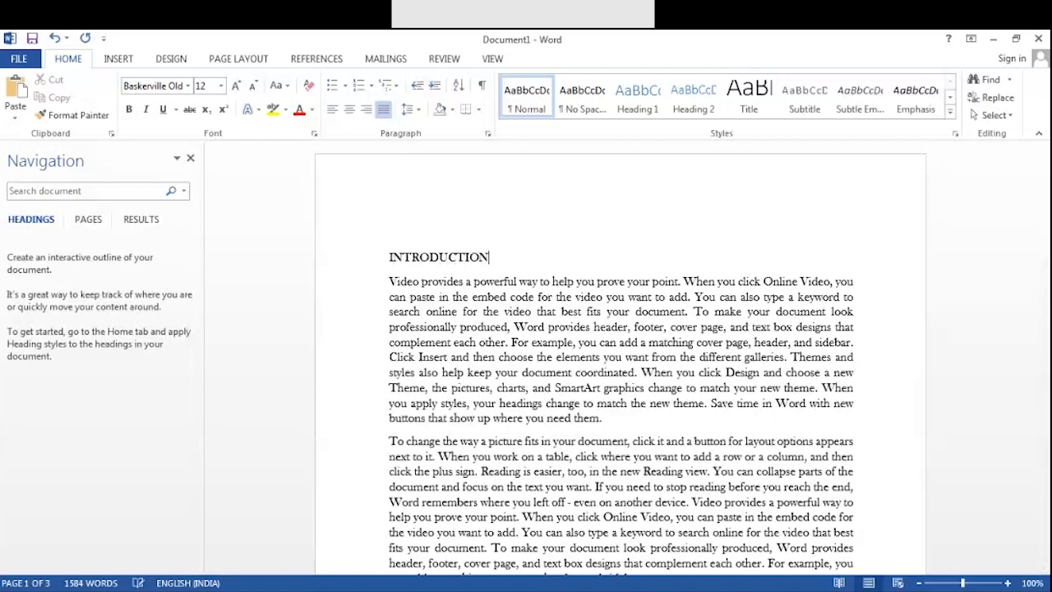
- Add the subheading text Motivation on its own line between the first and second body paragraphs
scroll(848, 168, down, 3)
click(604, 307)
key(Return)
text(Mptivation)
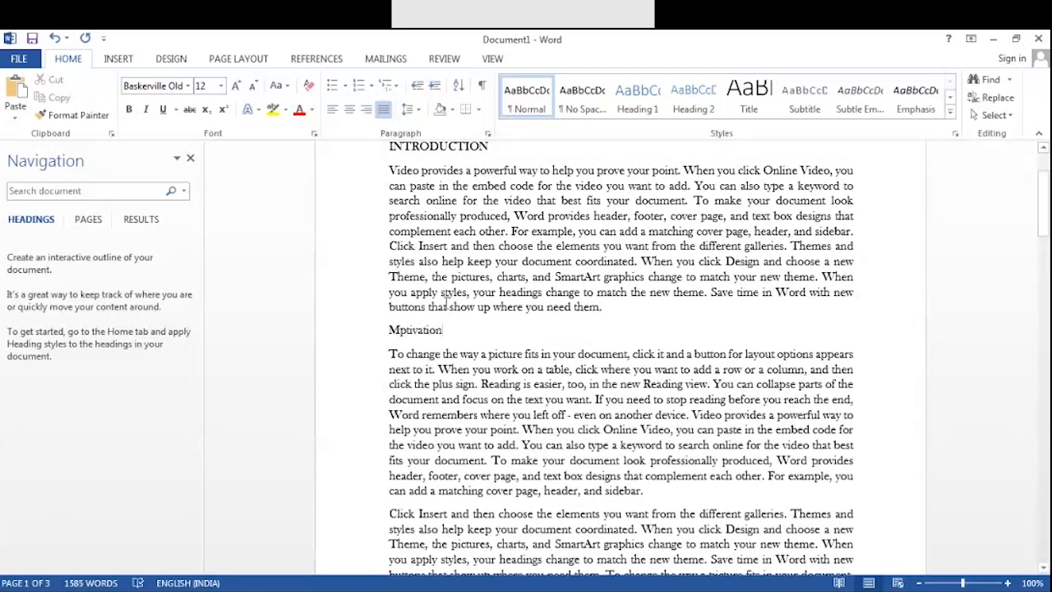
click(412, 329)
key(BackSpace)
text(o)
- Add the heading text RELATED WORKS on its own line after the third body paragraph
scroll(535, 328, down, 1)
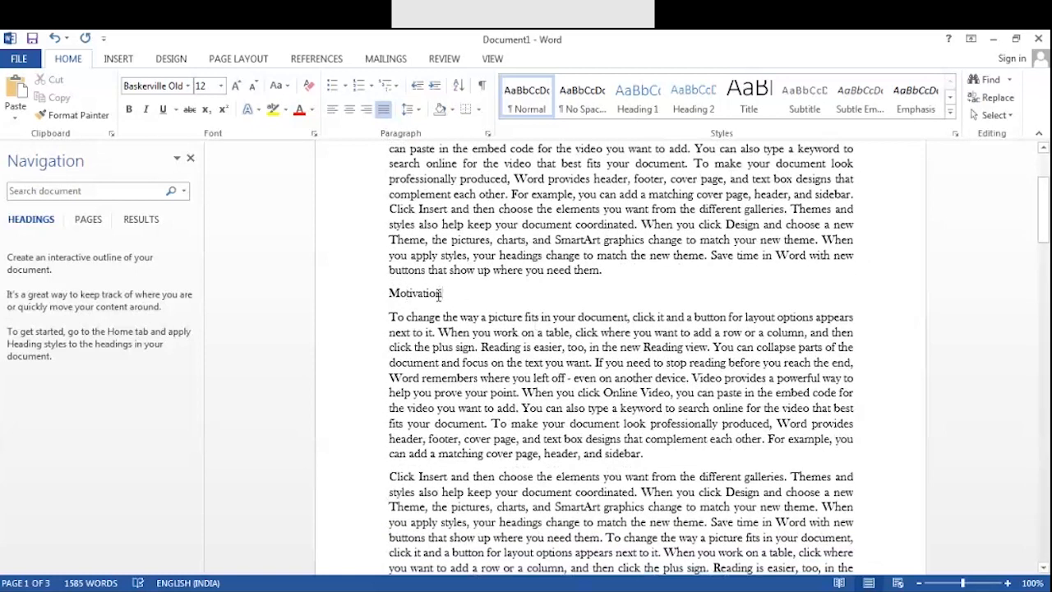
scroll(454, 299, up, 2)
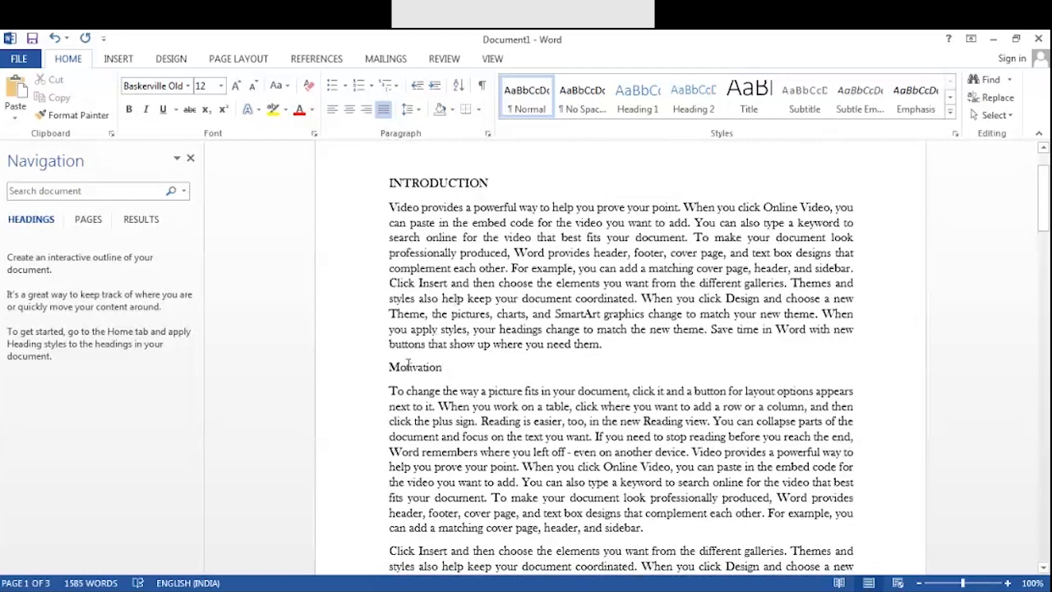
scroll(409, 364, down, 3)
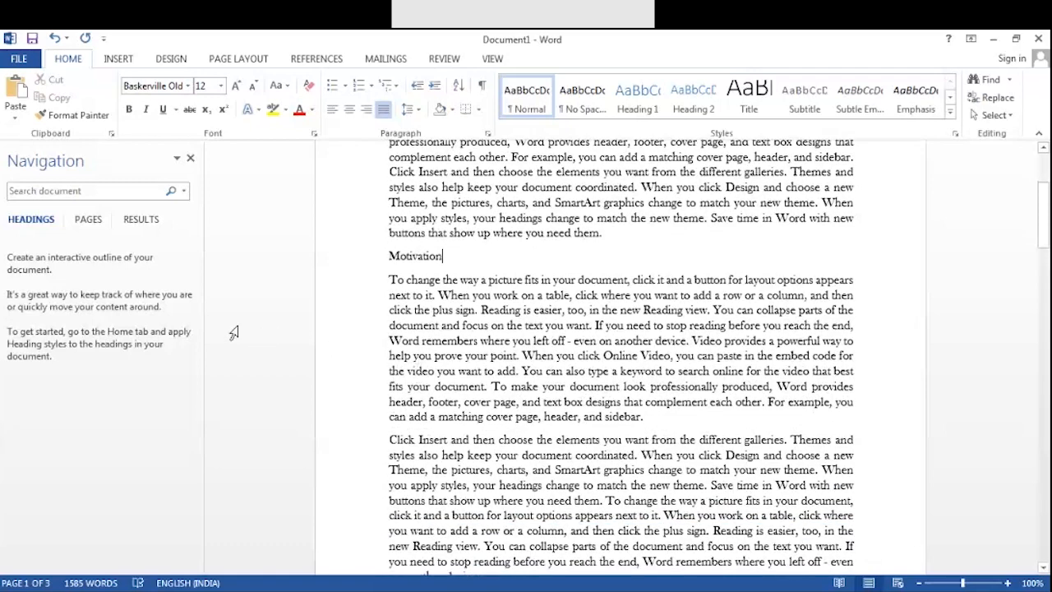
scroll(262, 332, down, 2)
scroll(261, 332, down, 6)
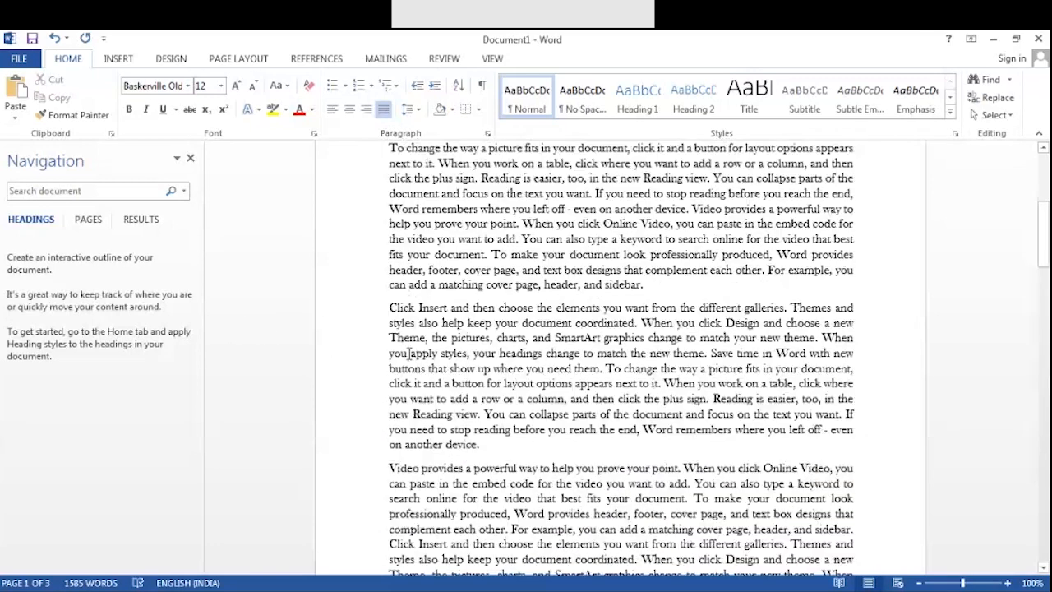
click(491, 291)
key(Return)
text(RELATED)
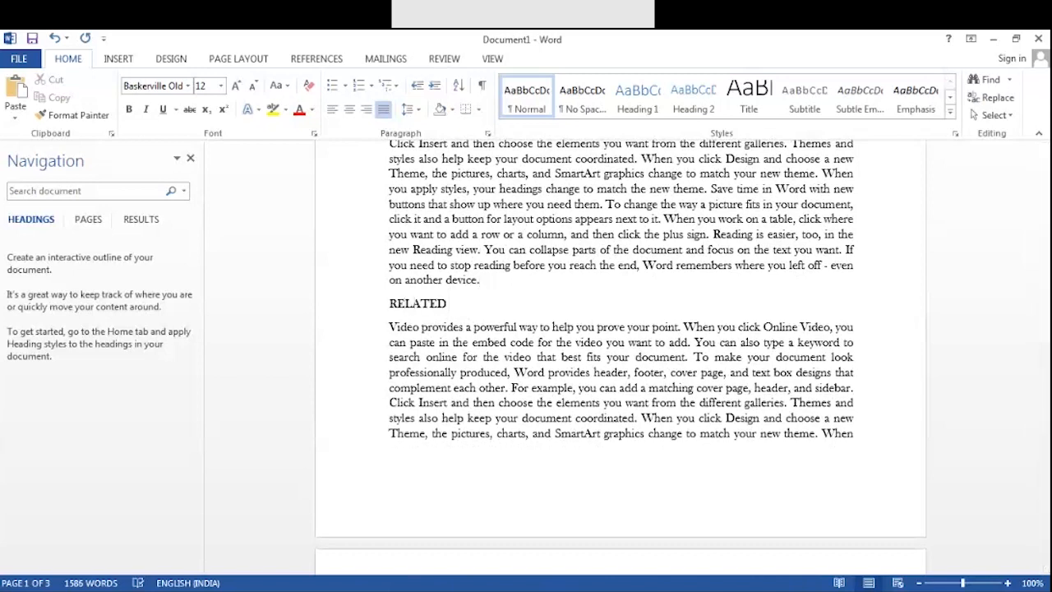
text( WORK)
key(BackSpace)
text(KS)
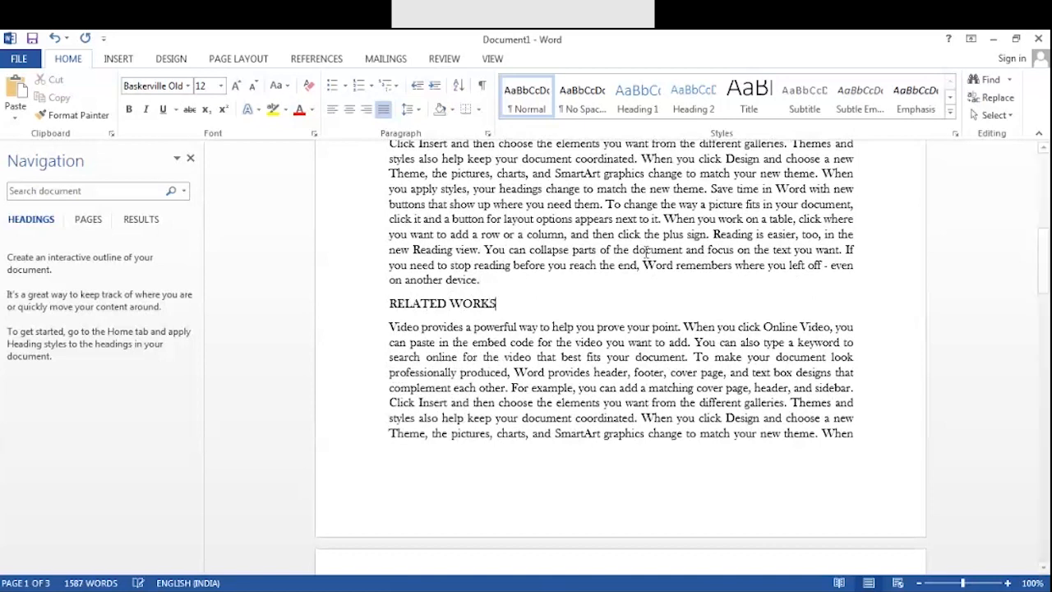
- Add the heading text PROPOSED WORK on its own line after the fourth body paragraph, near the start of page 2
scroll(545, 328, down, 10)
scroll(575, 268, down, 1)
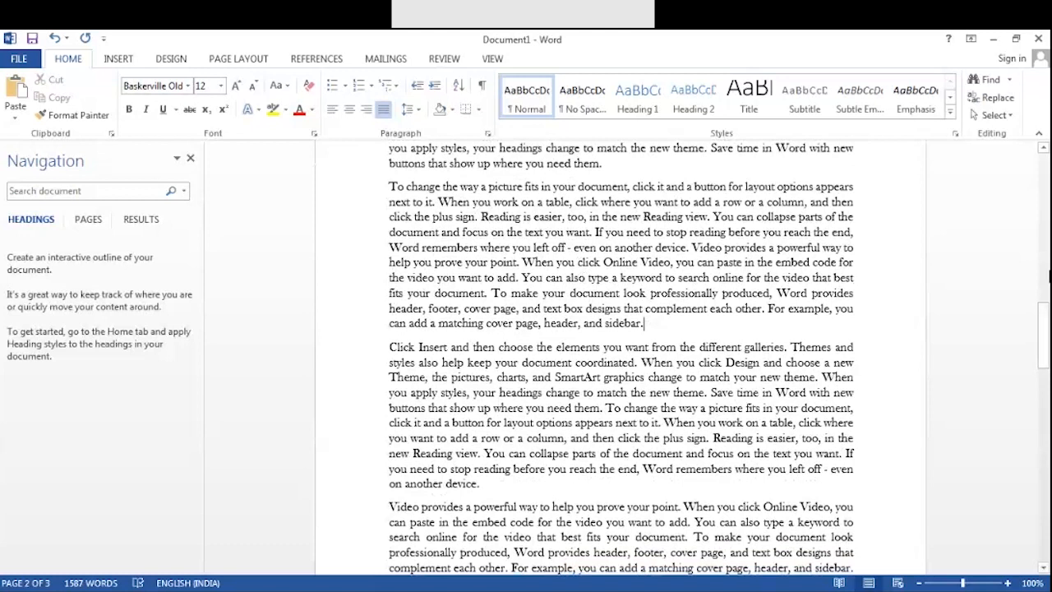
scroll(753, 271, up, 3)
click(746, 274)
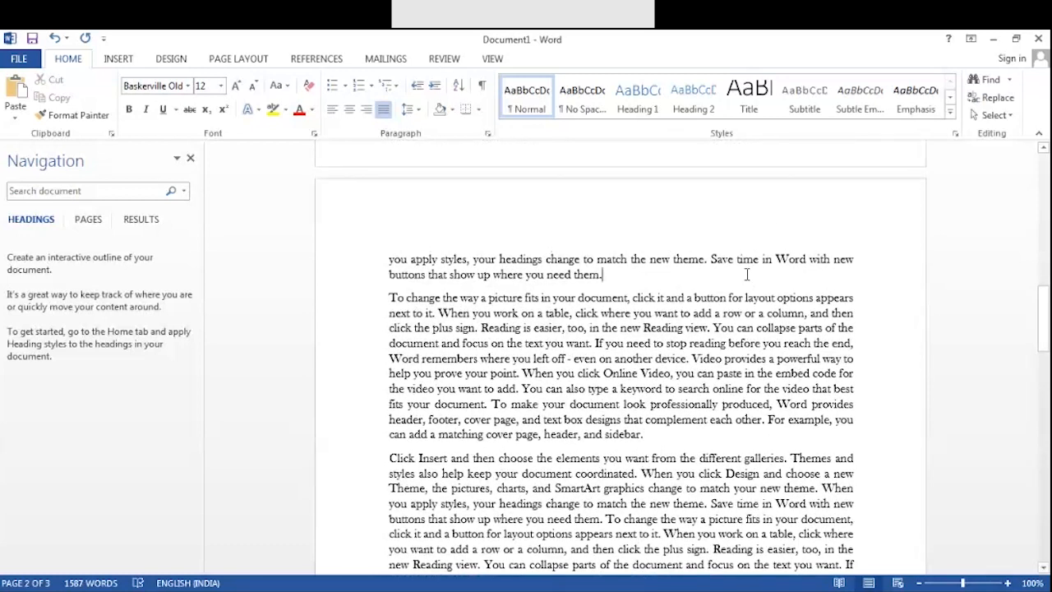
key(Return)
text(PROPOSED )
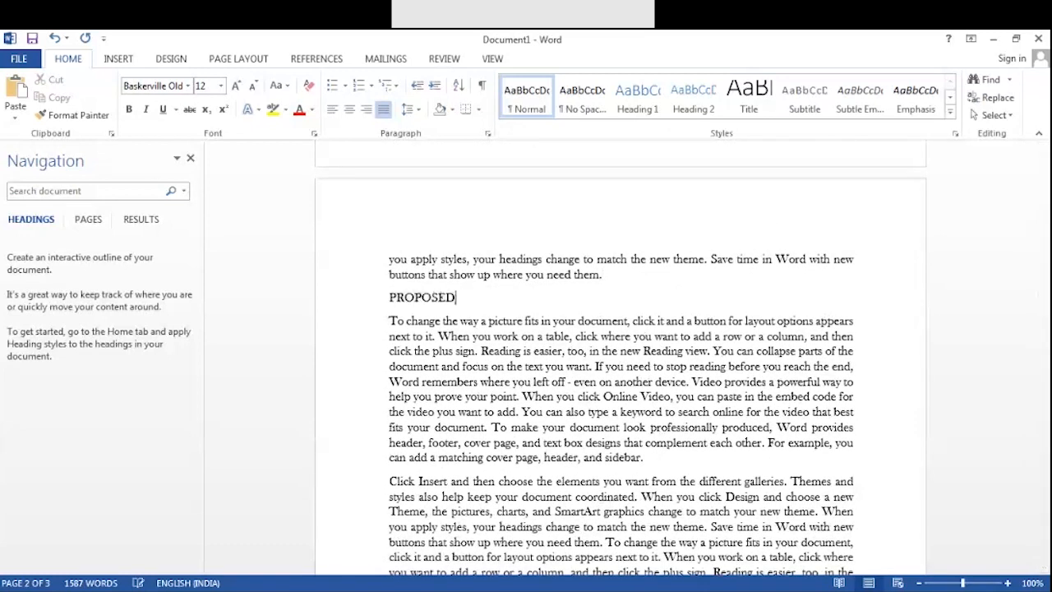
text(WORK)
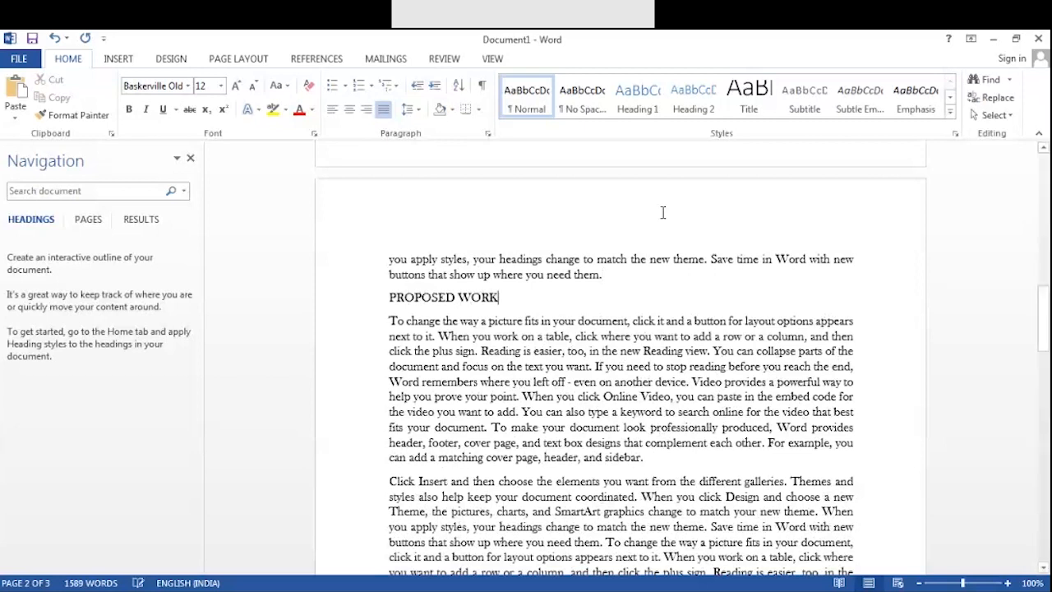
- Add the heading text EXPERIMENTAL RESULTS on its own line after the sixth body paragraph
scroll(663, 300, down, 5)
scroll(662, 301, down, 2)
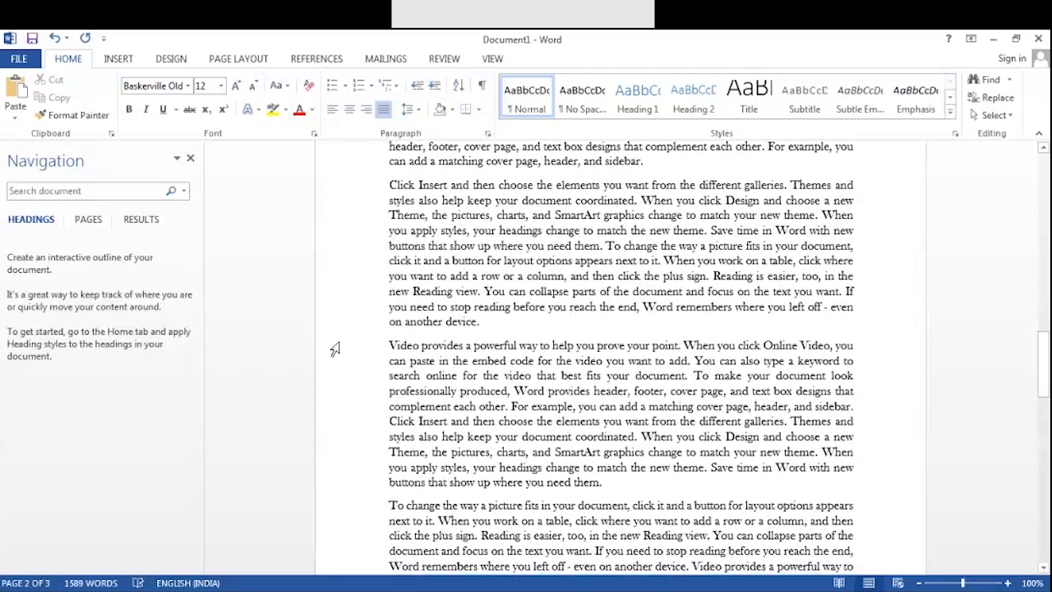
click(525, 323)
key(Return)
text(EXPERIMENTAL RESULTS)
- Add the heading text CONCLUSION on its own line directly above the last paragraph of the document
scroll(516, 292, down, 6)
scroll(516, 292, down, 9)
scroll(504, 268, down, 4)
click(504, 205)
key(Return)
text(CCNCLUSION)
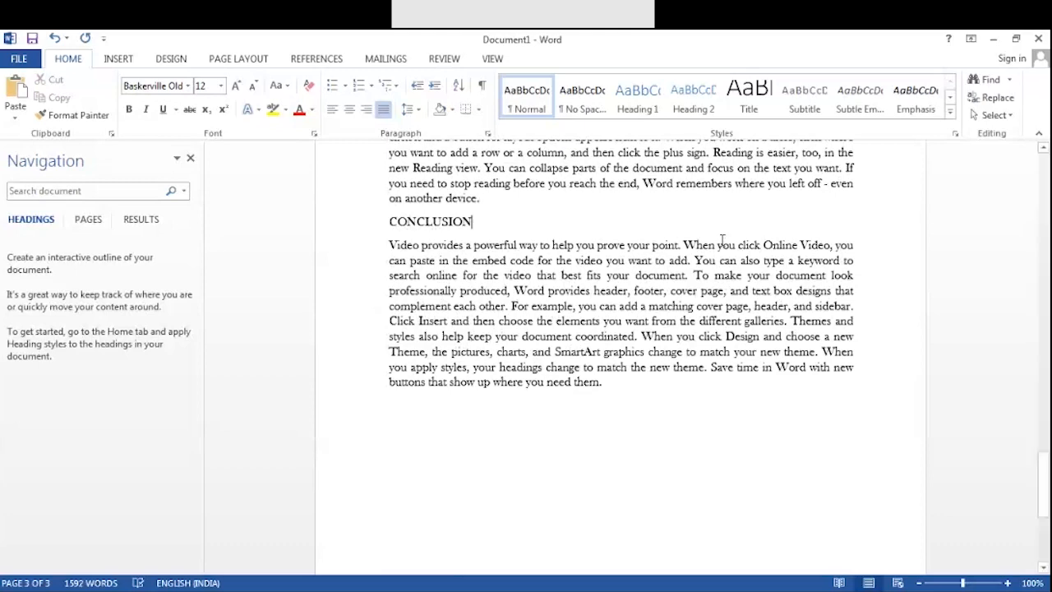
- Add the subheading text Implementation on its own line after the first paragraph of the PROPOSED WORK section
scroll(721, 239, up, 15)
scroll(722, 239, up, 7)
scroll(719, 237, down, 11)
scroll(719, 236, down, 6)
scroll(719, 236, up, 5)
scroll(704, 308, down, 3)
scroll(704, 307, down, 4)
scroll(523, 346, up, 9)
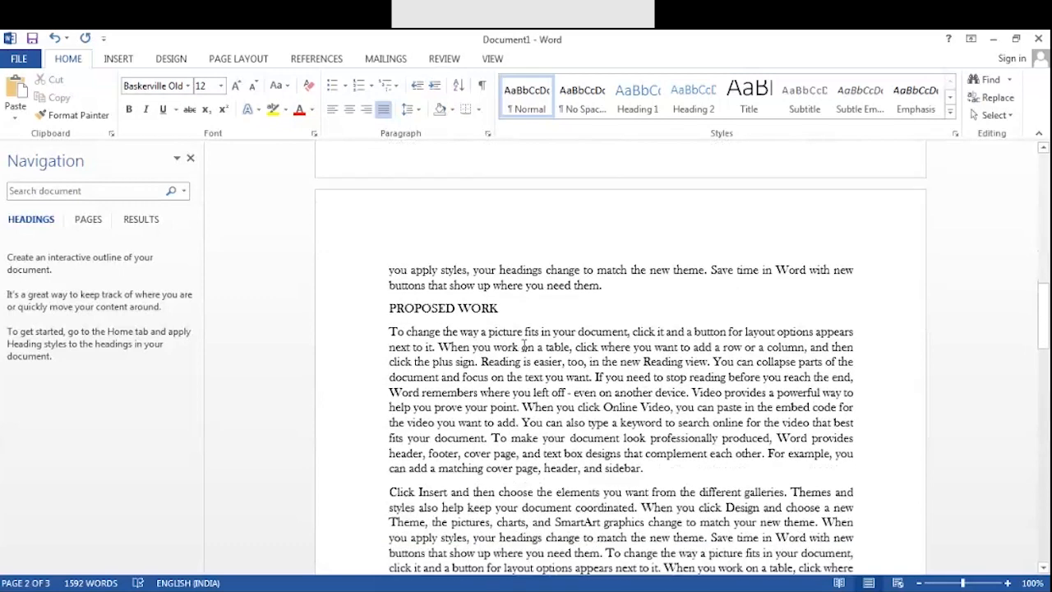
scroll(523, 346, down, 3)
click(671, 349)
key(Return)
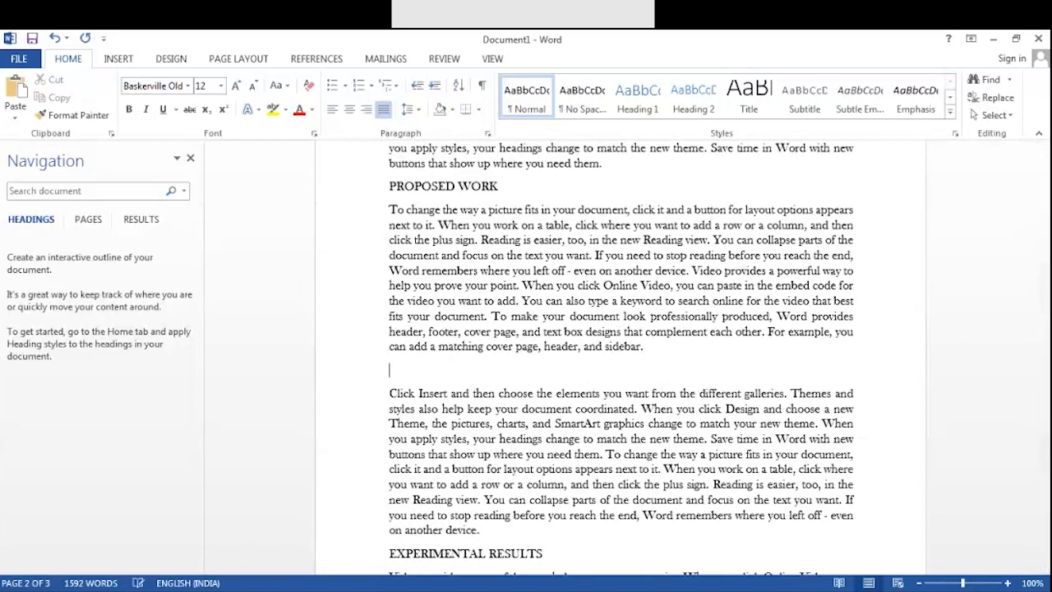
text(Implementatopn)
key(BackSpace)
key(BackSpace)
key(BackSpace)
text(ion)
scroll(713, 285, down, 10)
scroll(713, 285, up, 8)
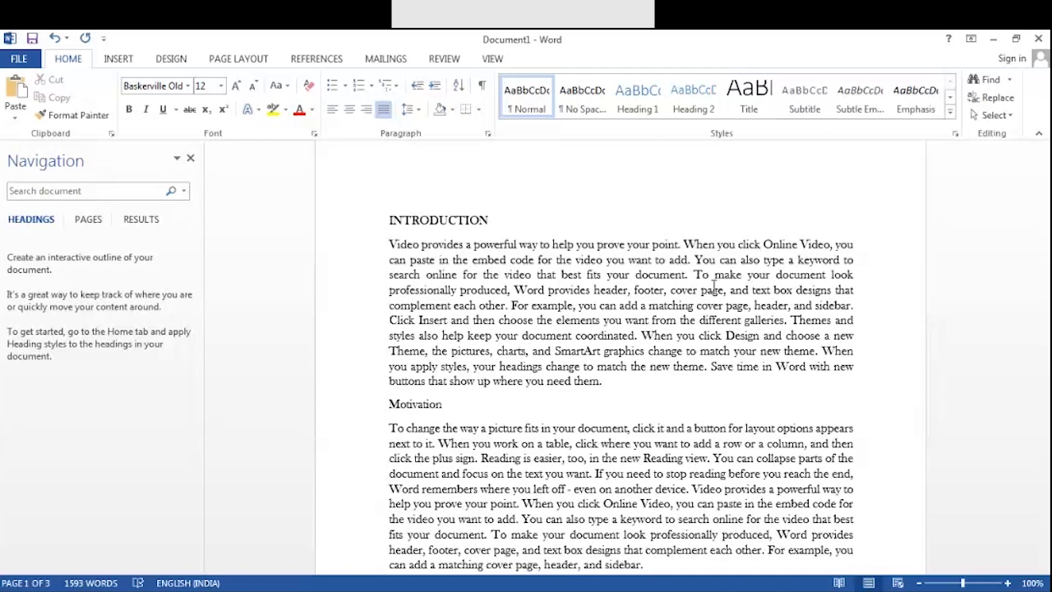
click(693, 264)
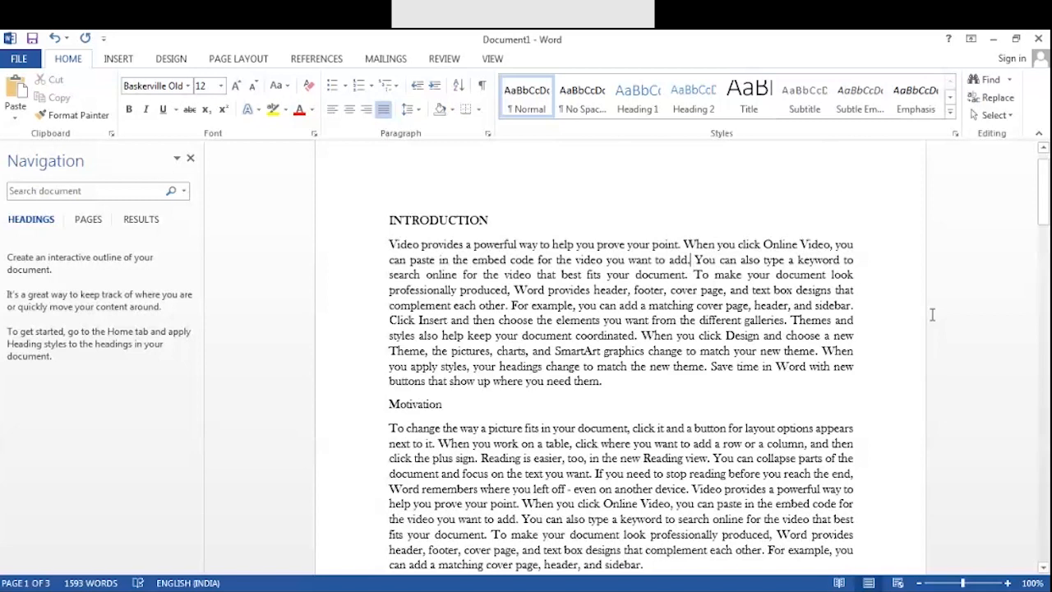
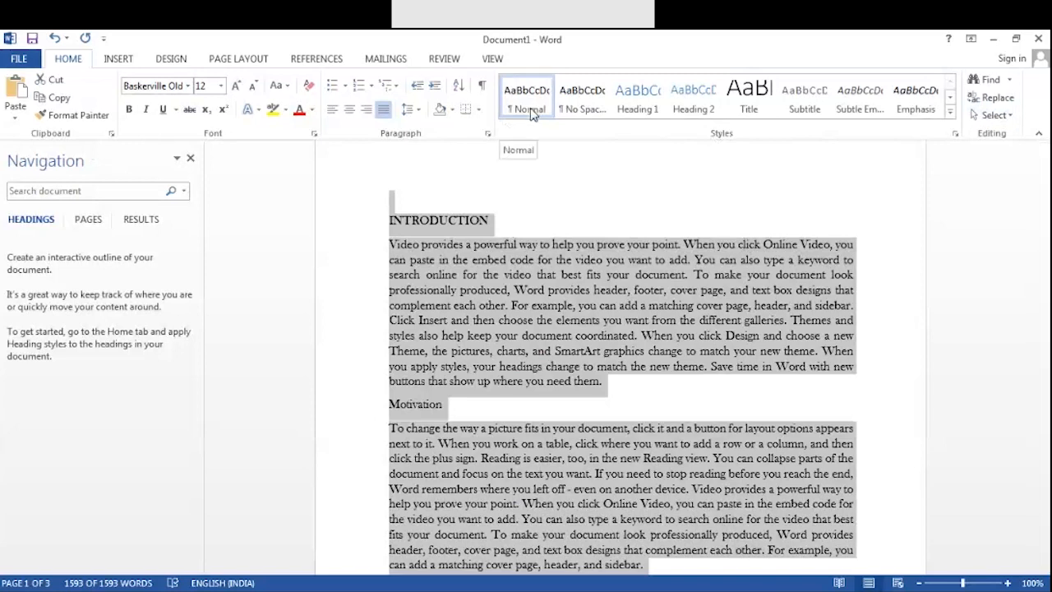
click(512, 280)
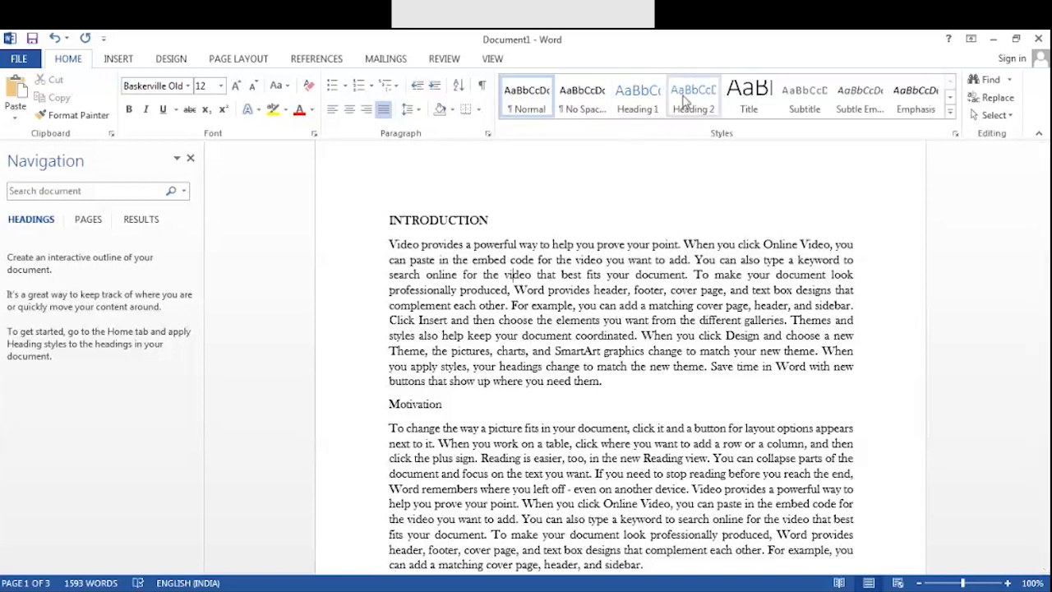
click(950, 112)
click(613, 287)
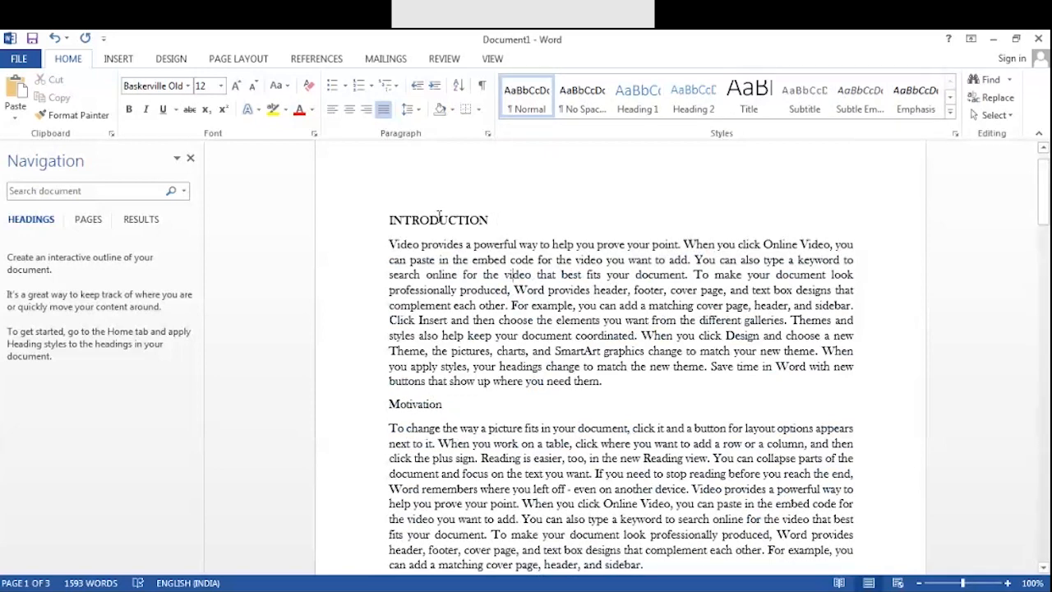
- Modify the Heading 1 style to Baskerville Old Face, 18 pt, with Automatic font color
drag(389, 220, 490, 224)
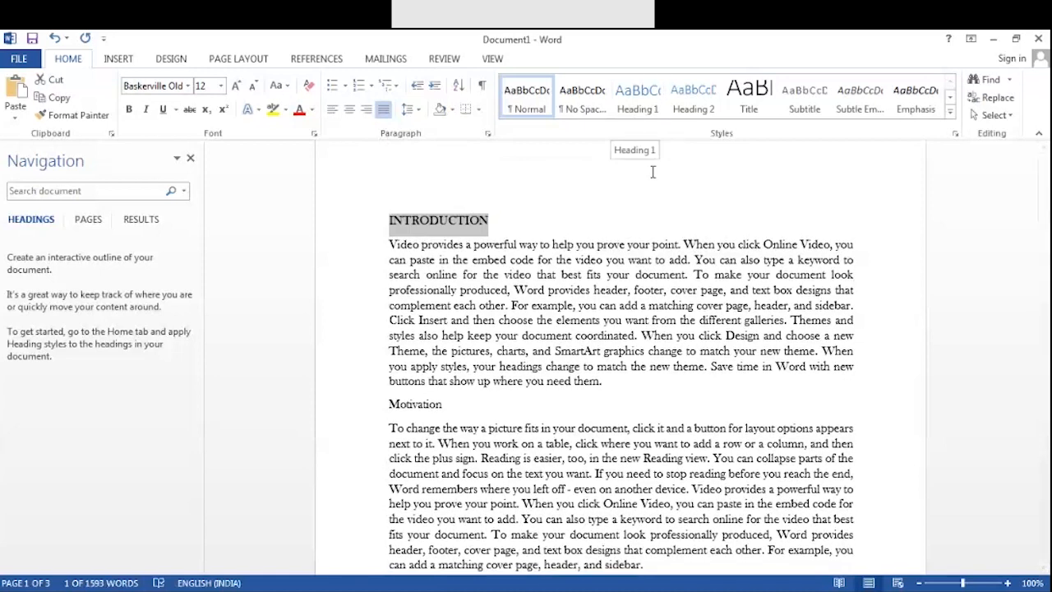
right_click(643, 111)
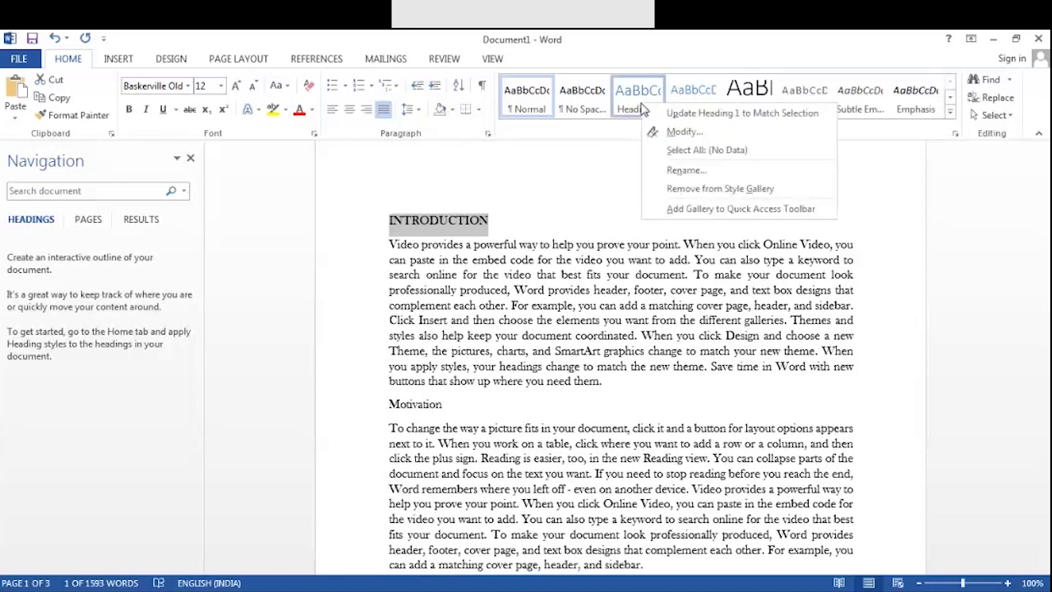
click(711, 136)
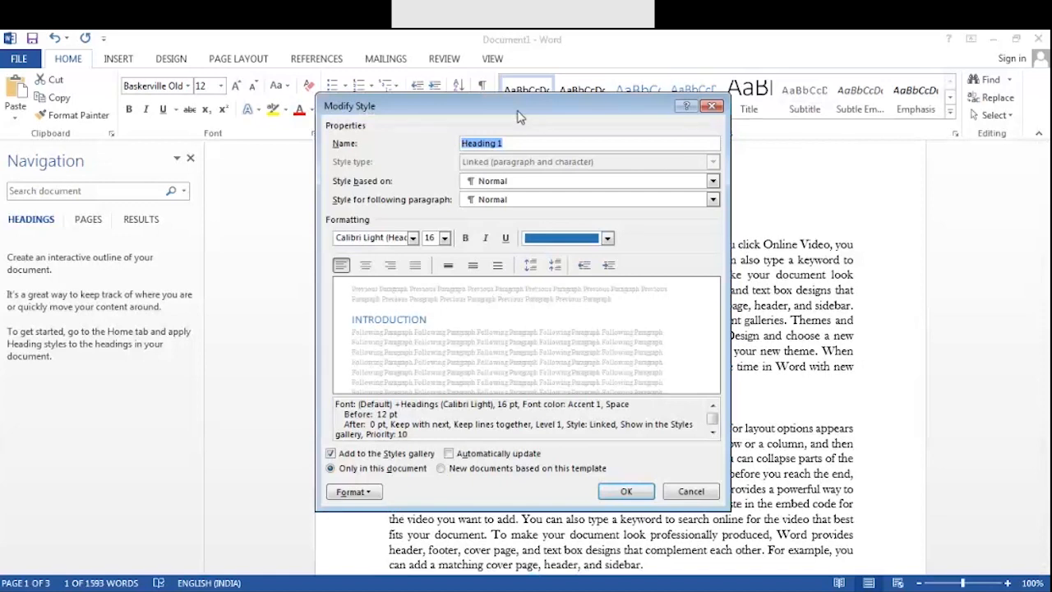
click(414, 237)
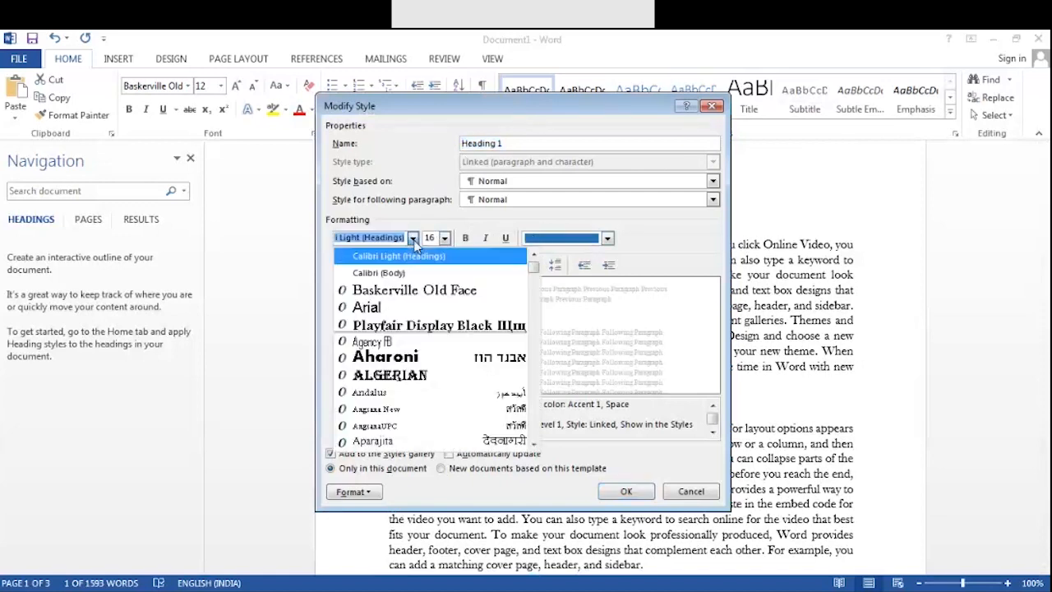
click(389, 293)
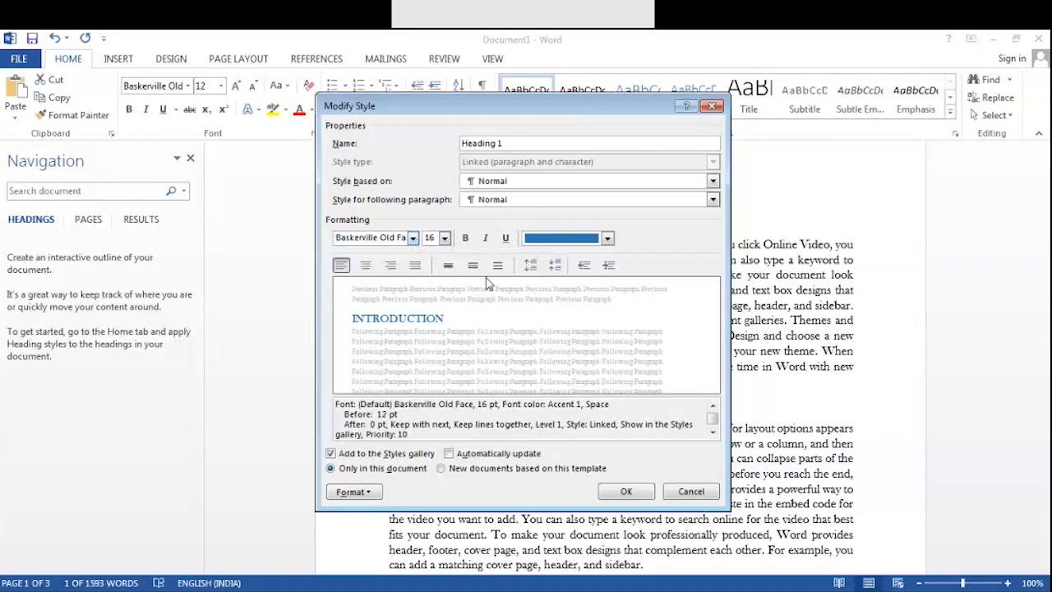
click(444, 237)
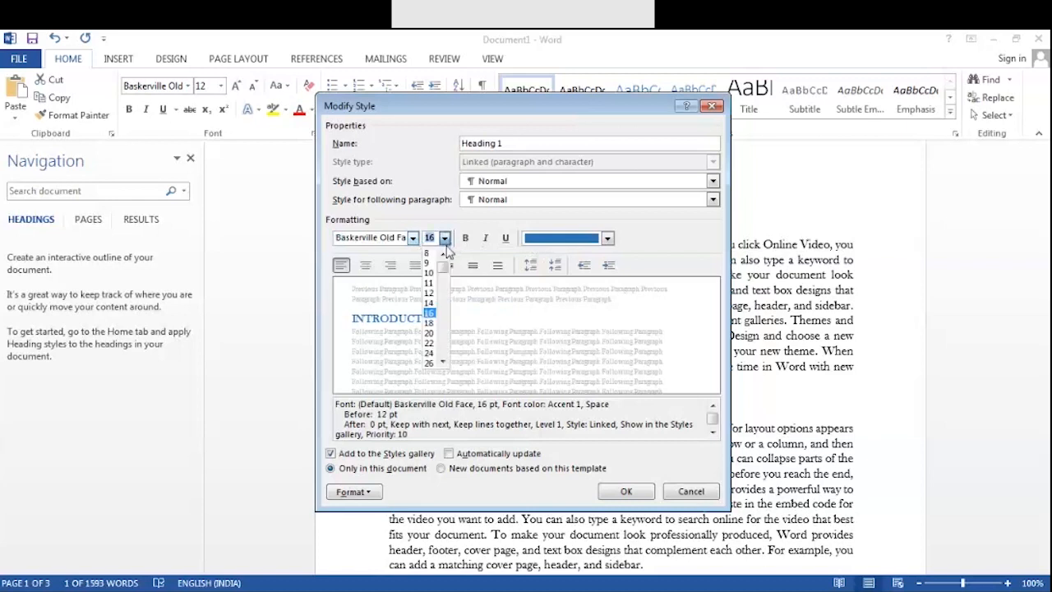
click(431, 323)
click(541, 244)
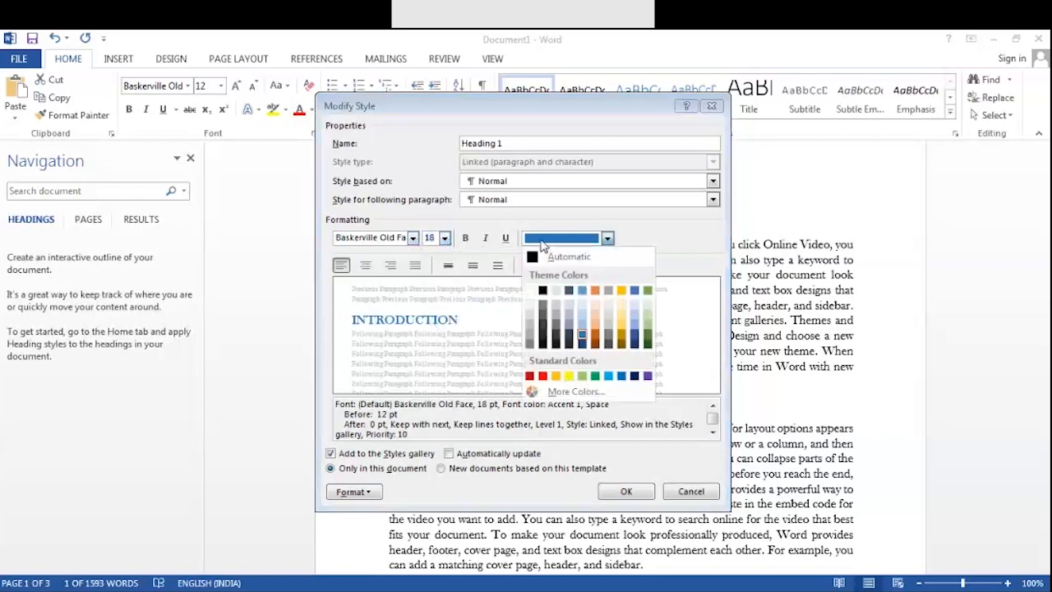
click(532, 258)
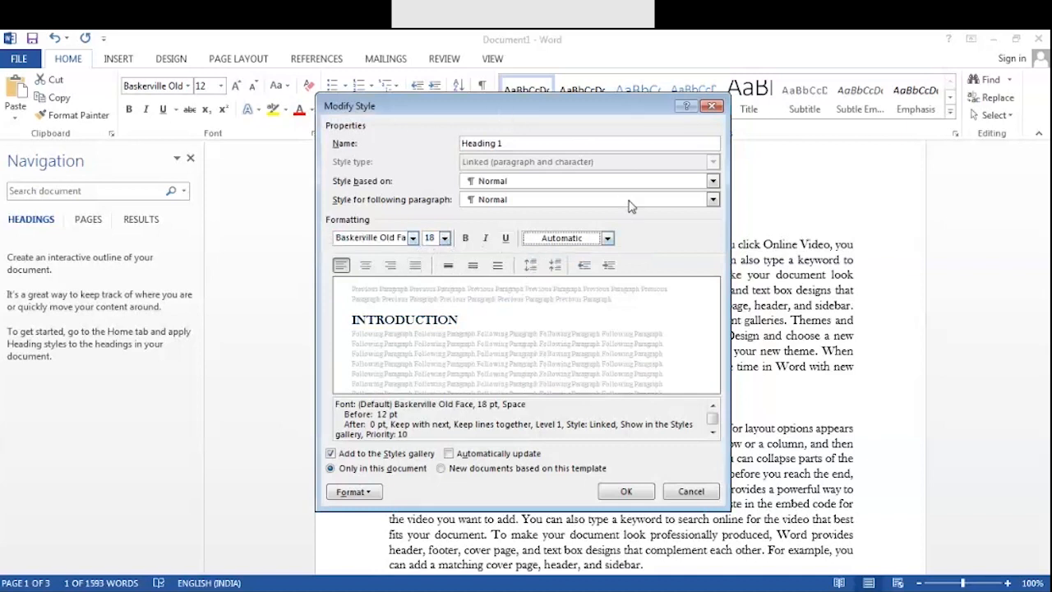
drag(482, 109, 547, 154)
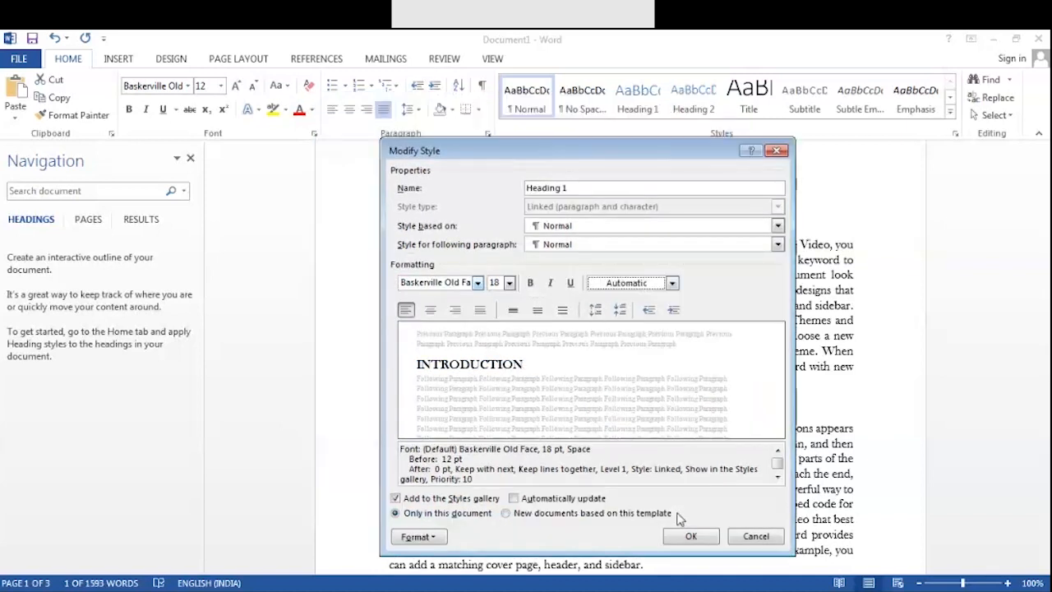
click(688, 535)
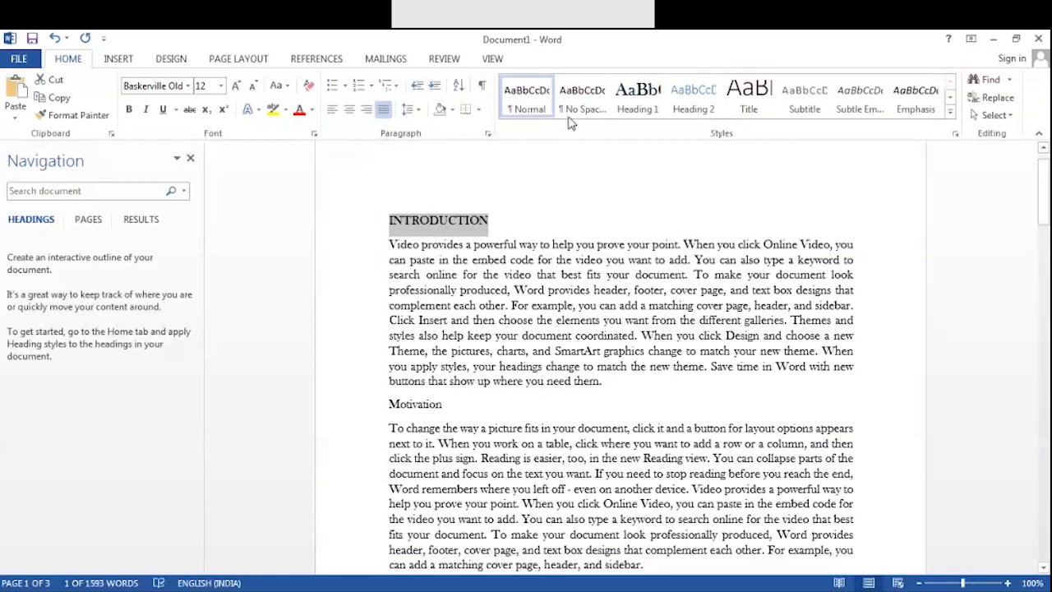
- Apply the Heading 1 style to the INTRODUCTION heading and check it against the style of the body text
click(638, 103)
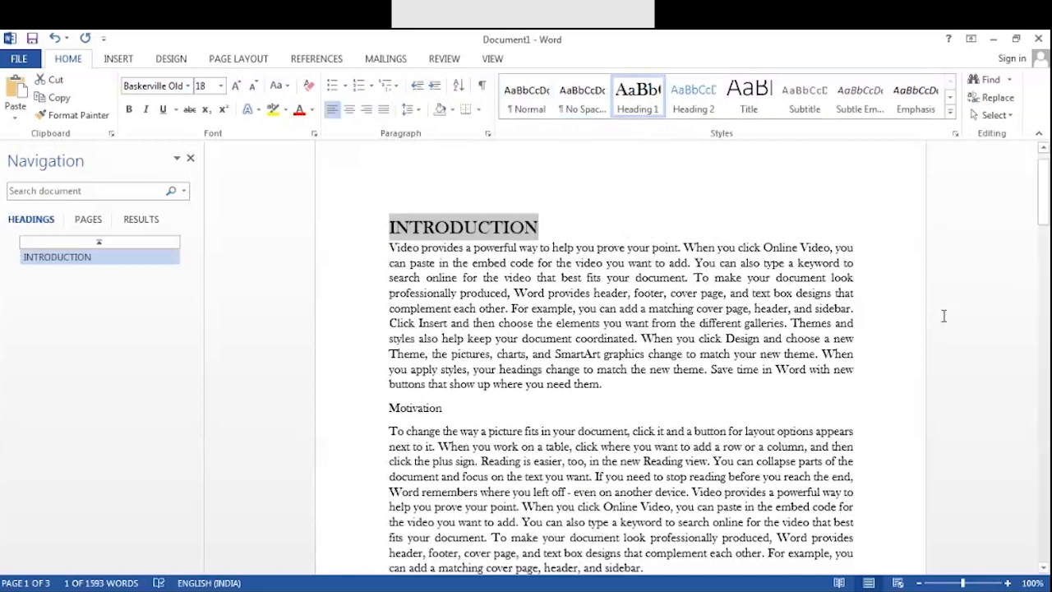
click(697, 295)
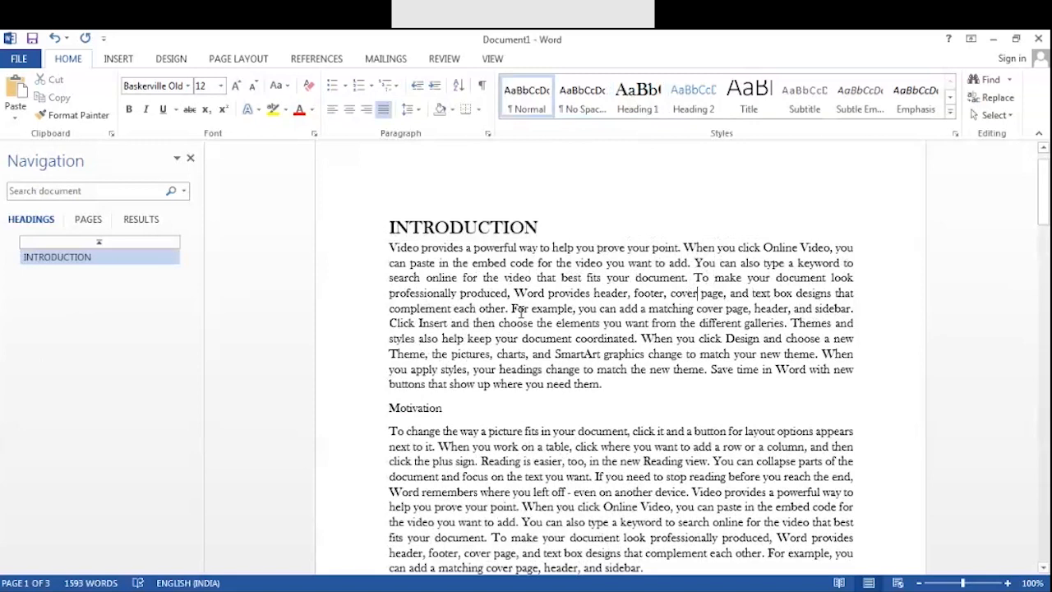
click(452, 228)
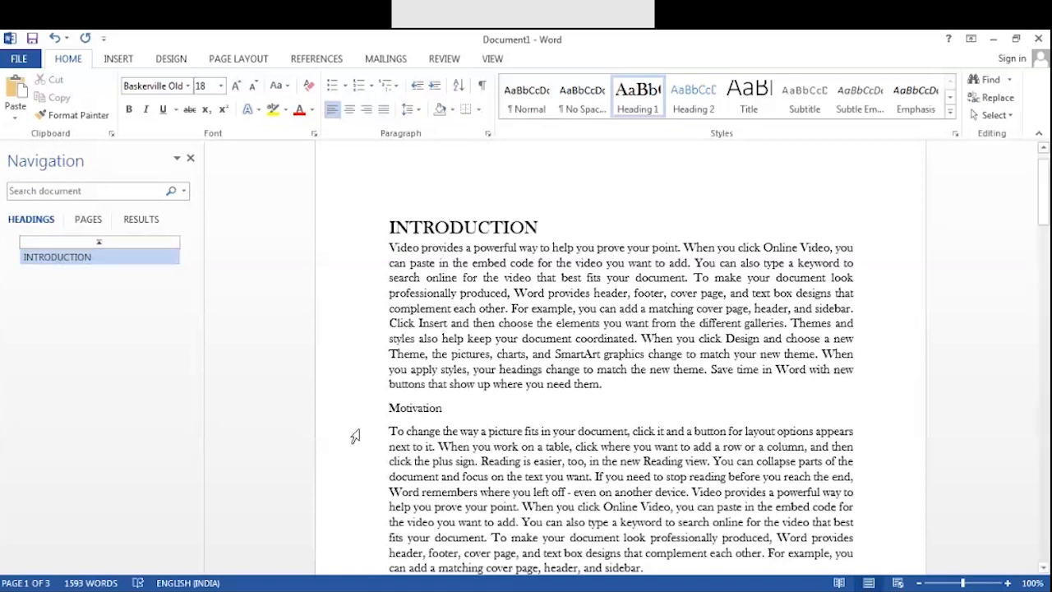
- Modify the Heading 2 style to Baskerville Old Face, 16 pt, Automatic font color, and apply it to the Motivation subheading
drag(390, 408, 445, 417)
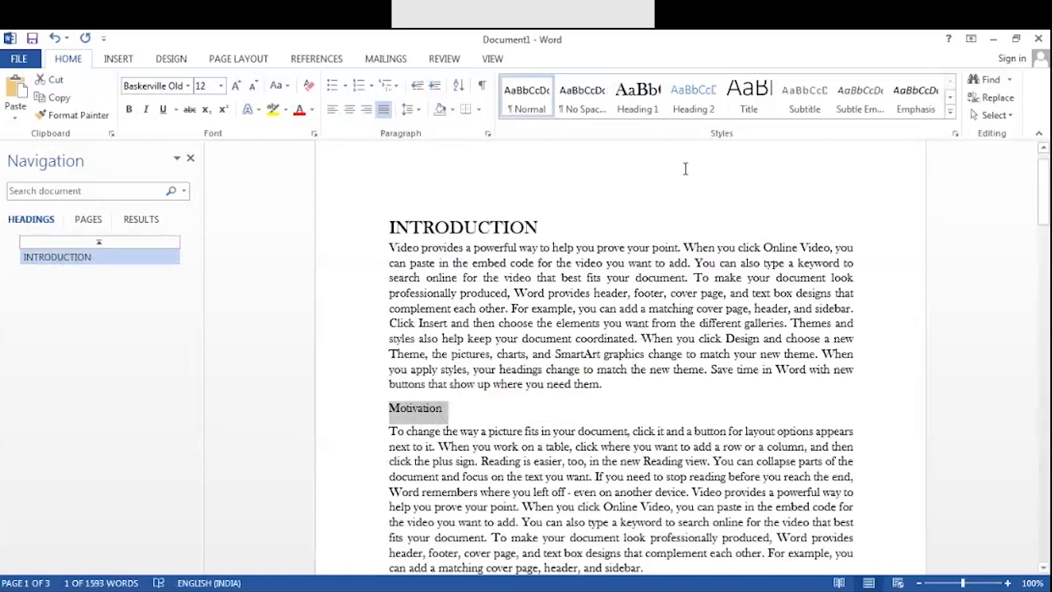
right_click(687, 109)
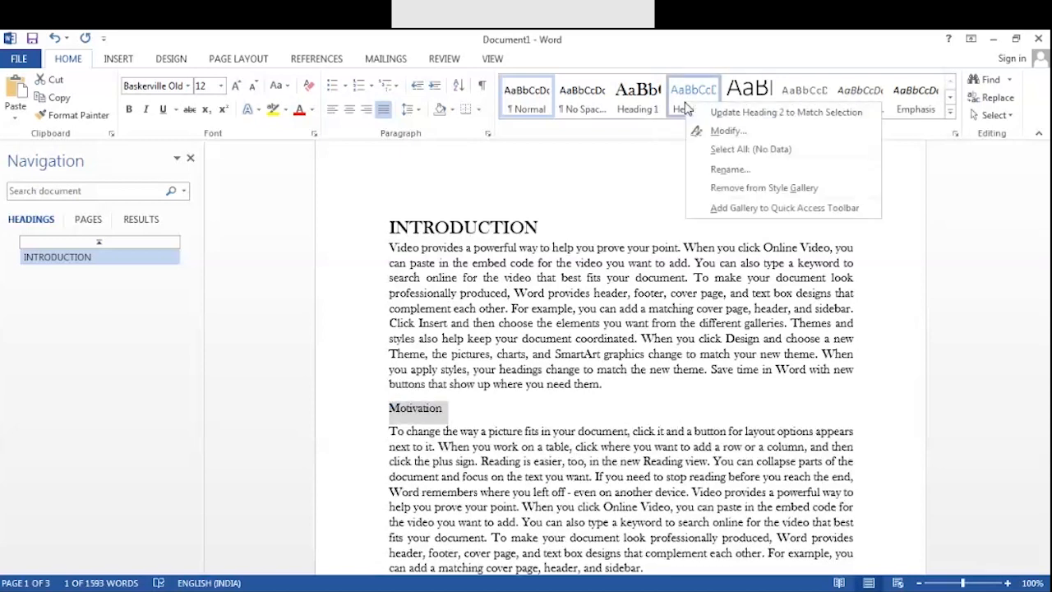
click(719, 133)
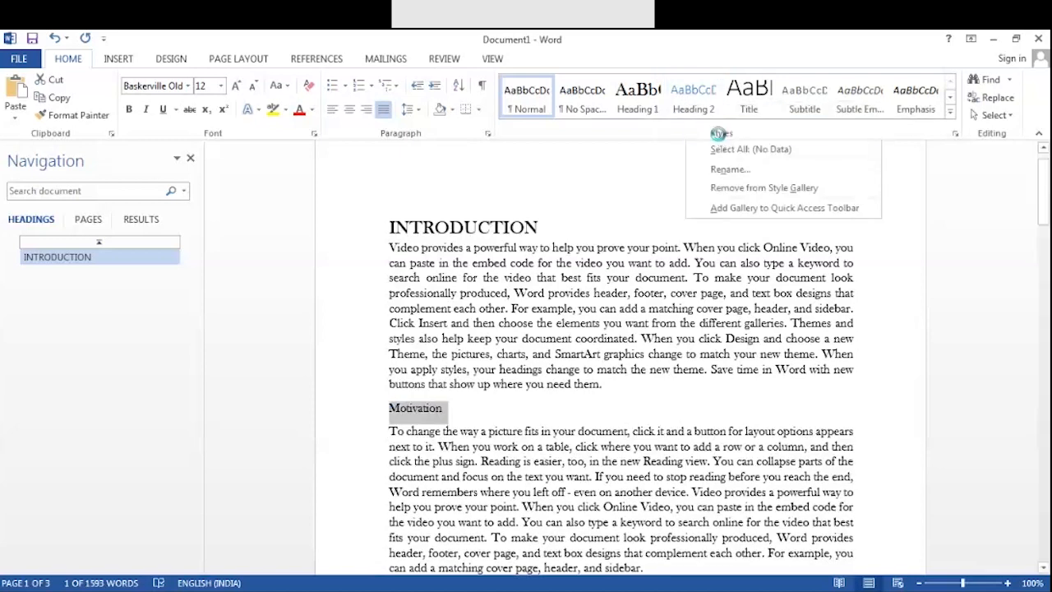
click(465, 283)
click(478, 283)
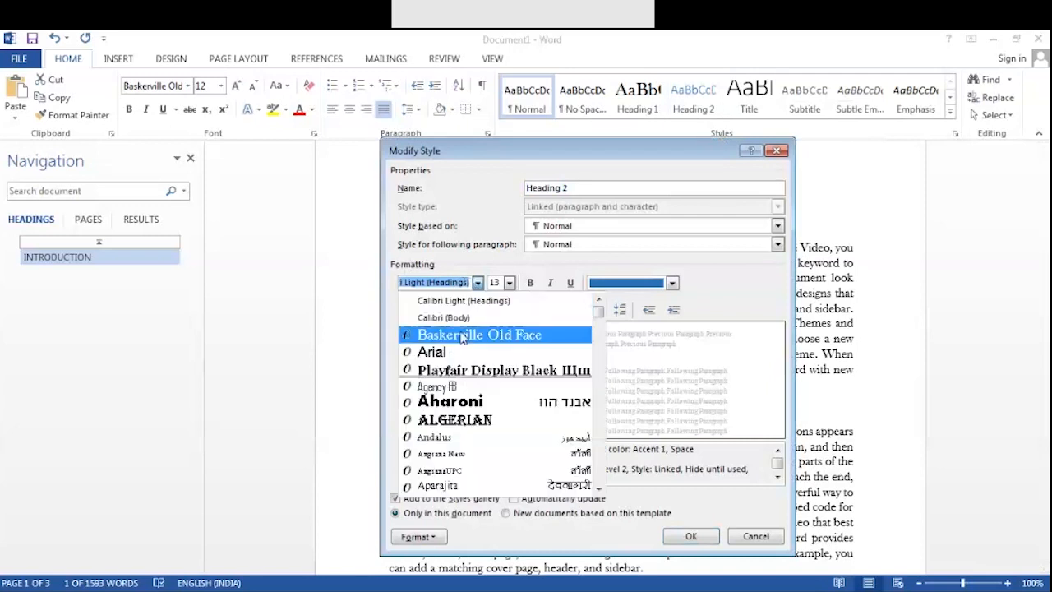
click(460, 334)
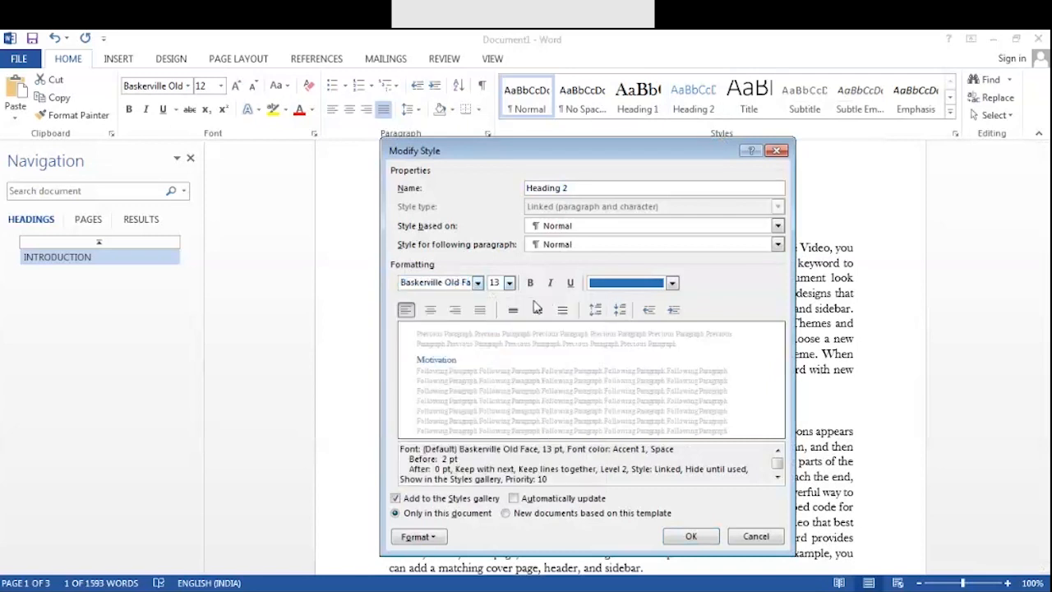
click(509, 283)
click(495, 359)
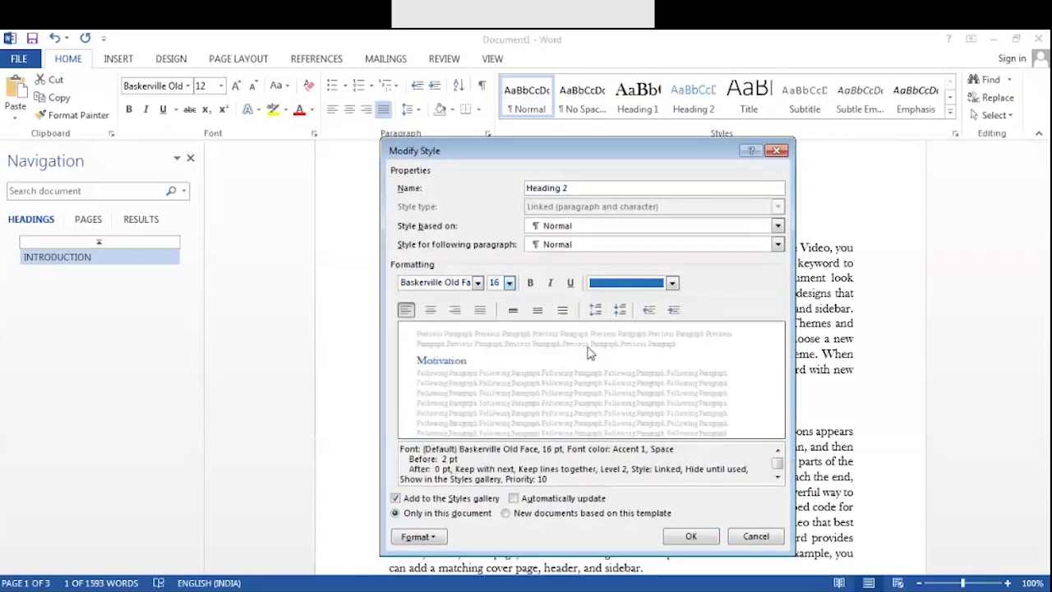
click(633, 282)
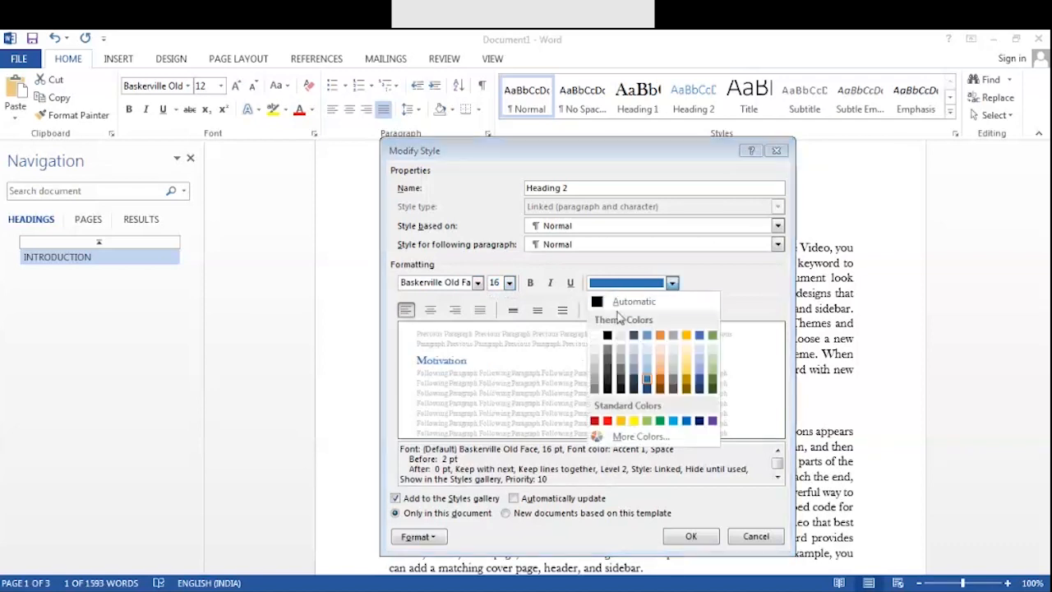
click(617, 301)
click(695, 535)
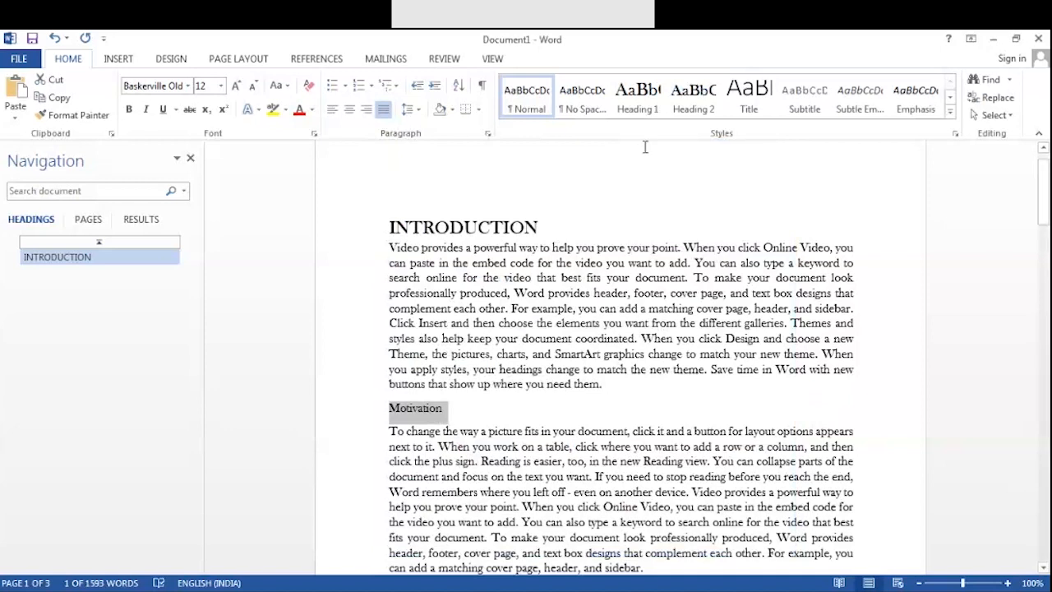
click(693, 98)
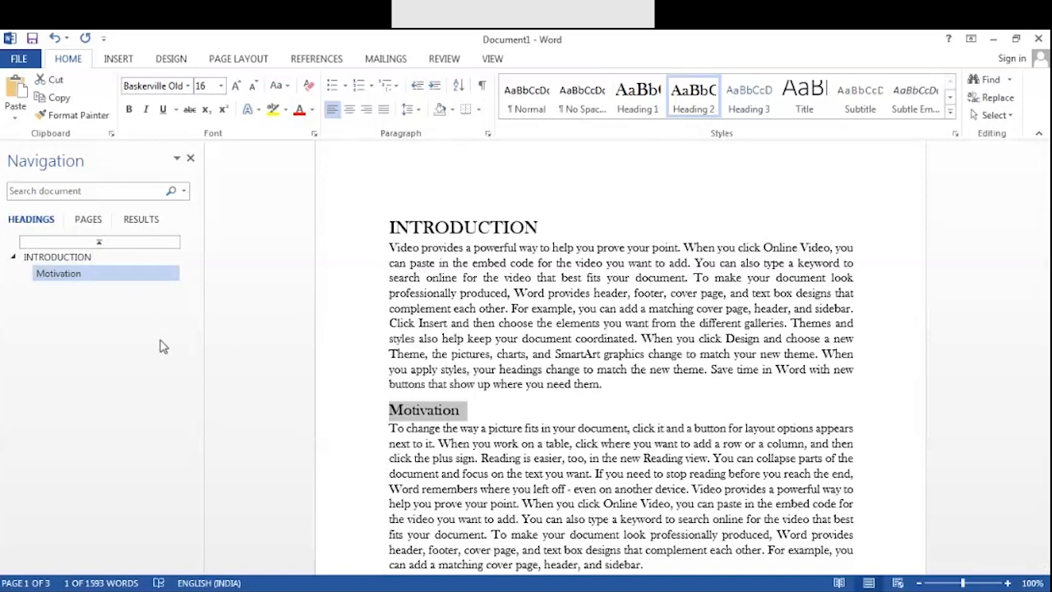
- Apply the Heading 1 style to the RELATED WORKS heading on page 1
scroll(401, 364, down, 3)
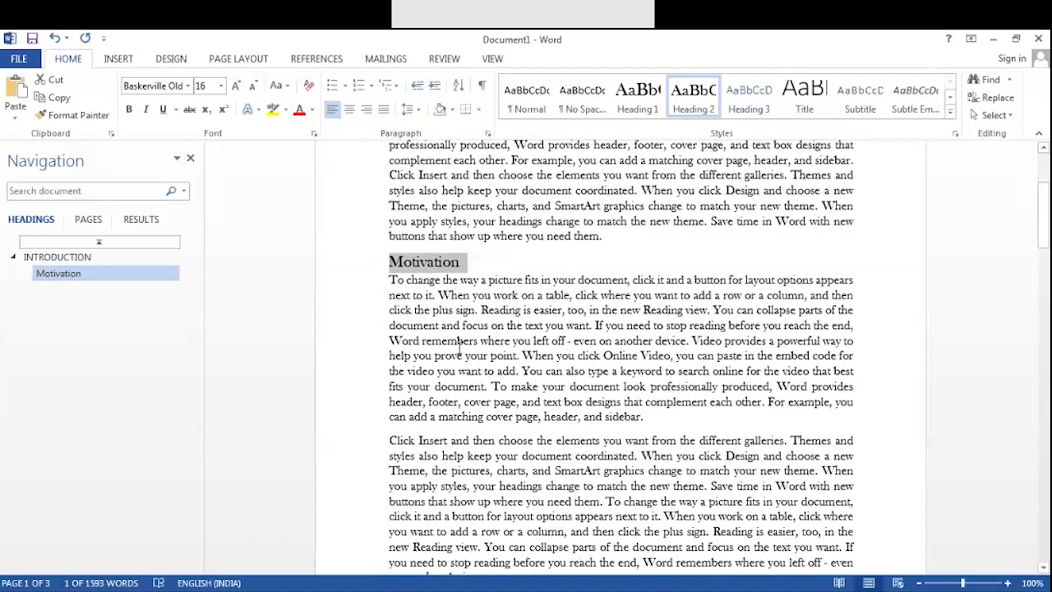
scroll(458, 348, down, 5)
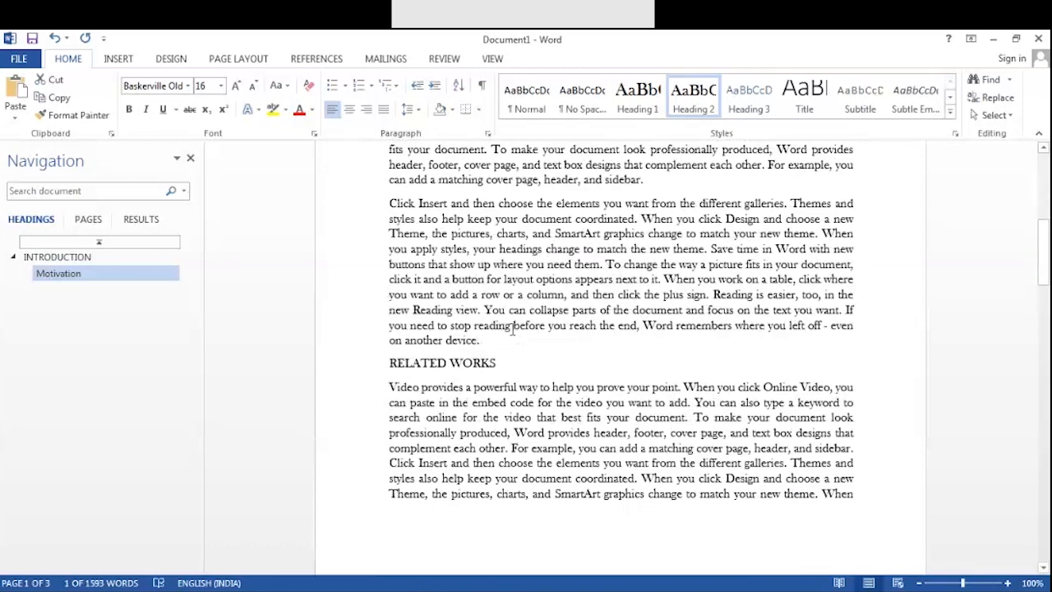
drag(391, 339, 497, 340)
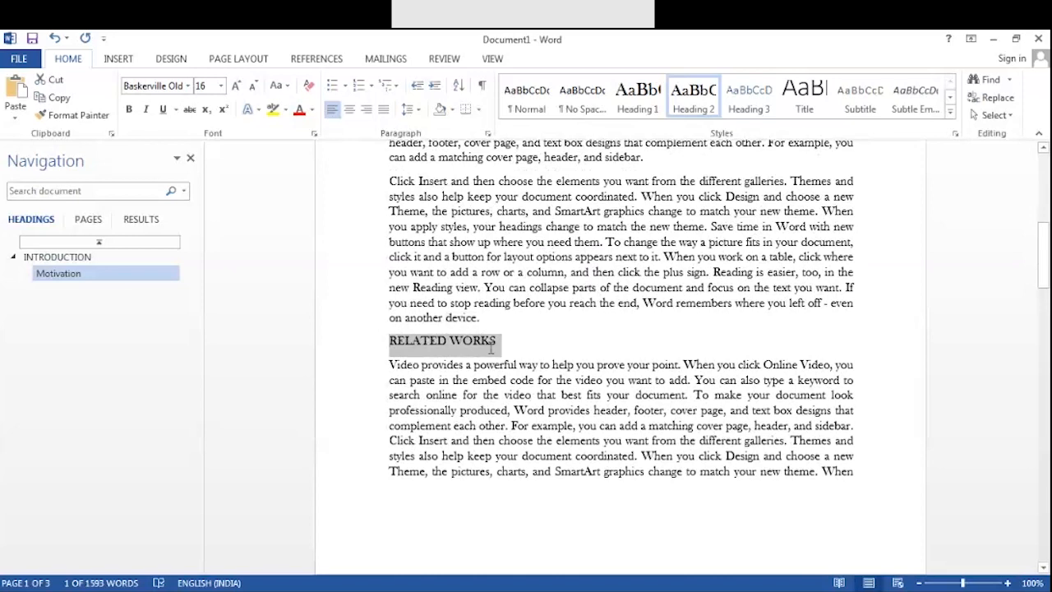
click(639, 98)
- Apply the Heading 1 style to the PROPOSED WORK heading near the start of page 2
scroll(632, 272, down, 6)
scroll(632, 272, down, 4)
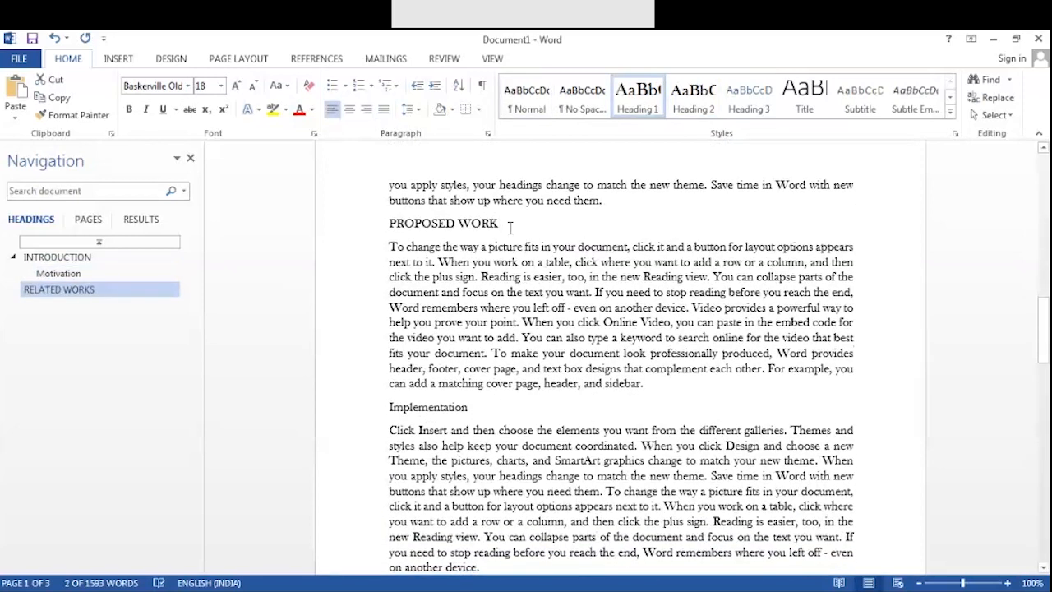
drag(390, 224, 495, 233)
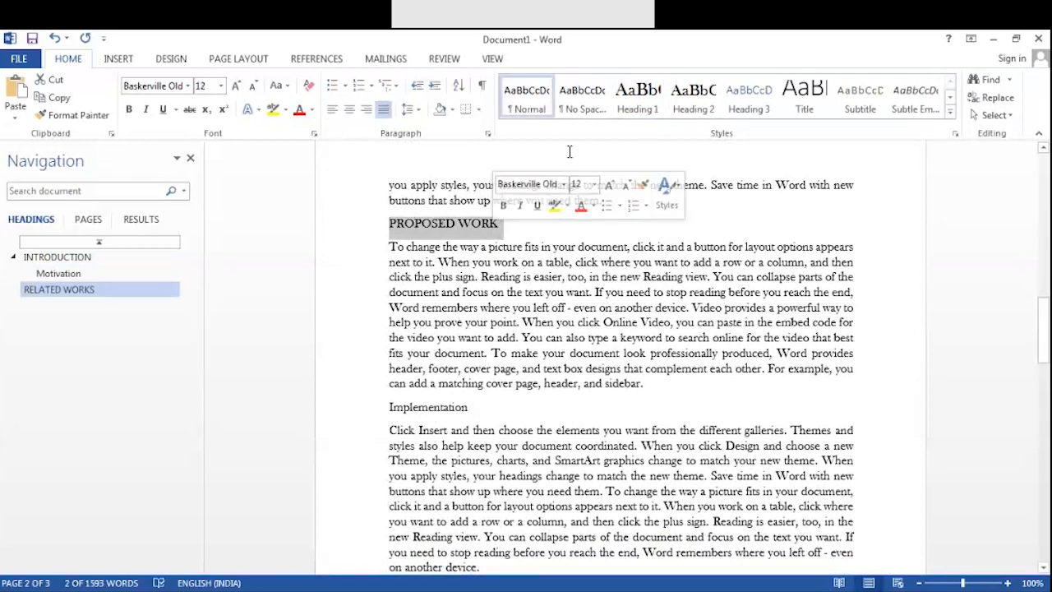
click(639, 97)
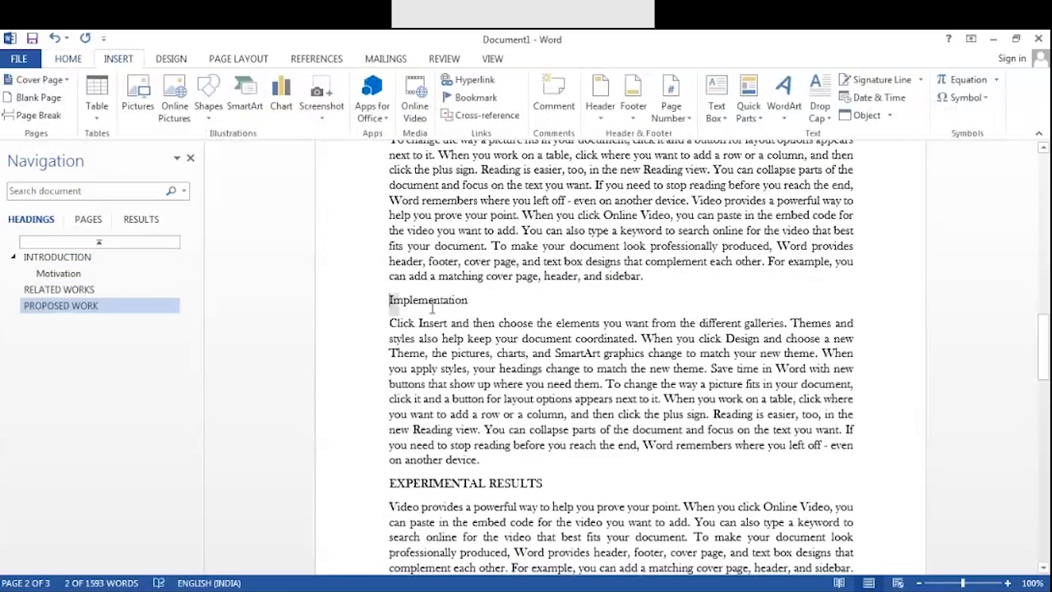
- Apply the Heading 2 style to the Implementation subheading in the PROPOSED WORK section
drag(388, 300, 489, 295)
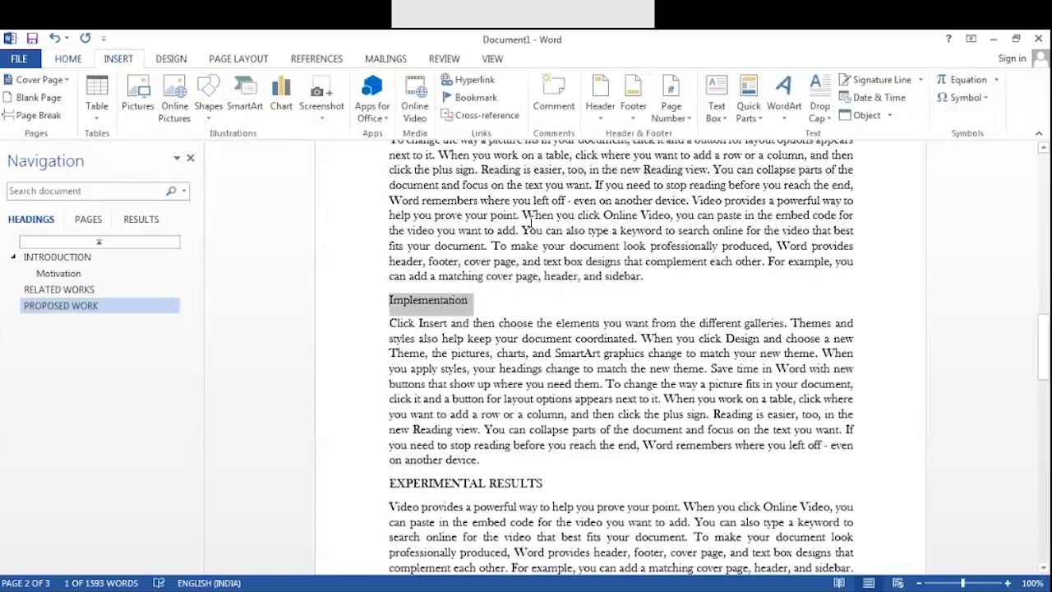
drag(389, 300, 467, 303)
click(69, 58)
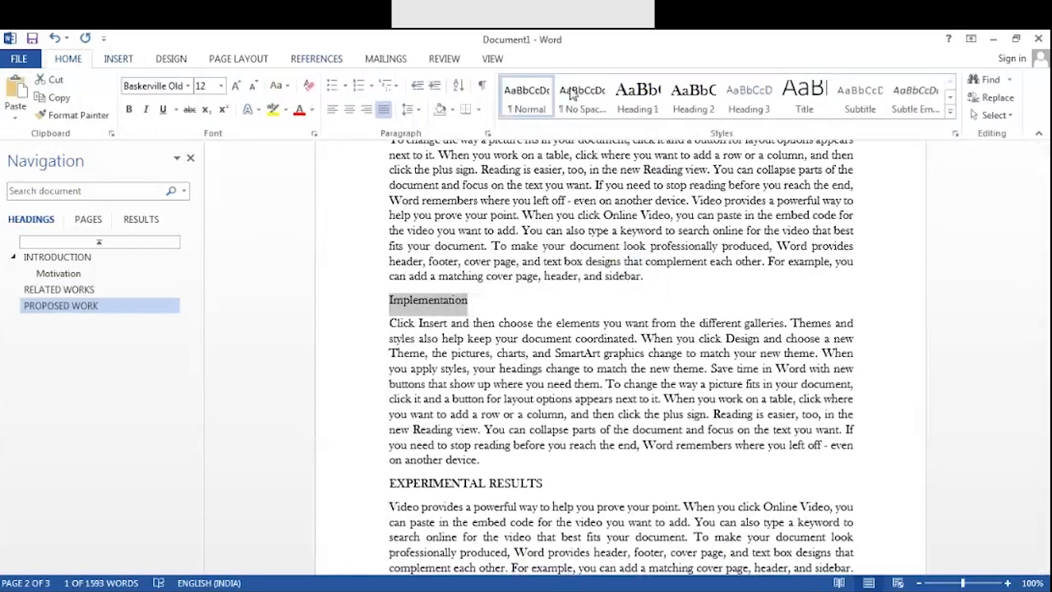
click(689, 103)
- Apply the Heading 1 style to the EXPERIMENTAL RESULTS heading below the Implementation section
scroll(392, 404, down, 2)
drag(392, 405, 518, 419)
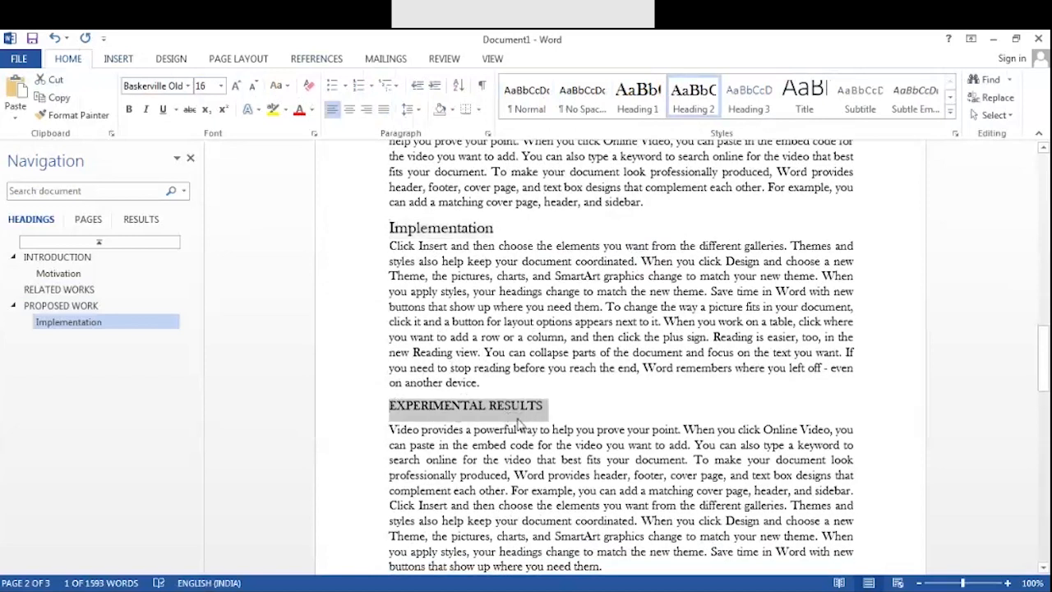
click(637, 97)
click(741, 347)
- Apply the Heading 1 style to the CONCLUSION heading on page 3
scroll(732, 353, down, 6)
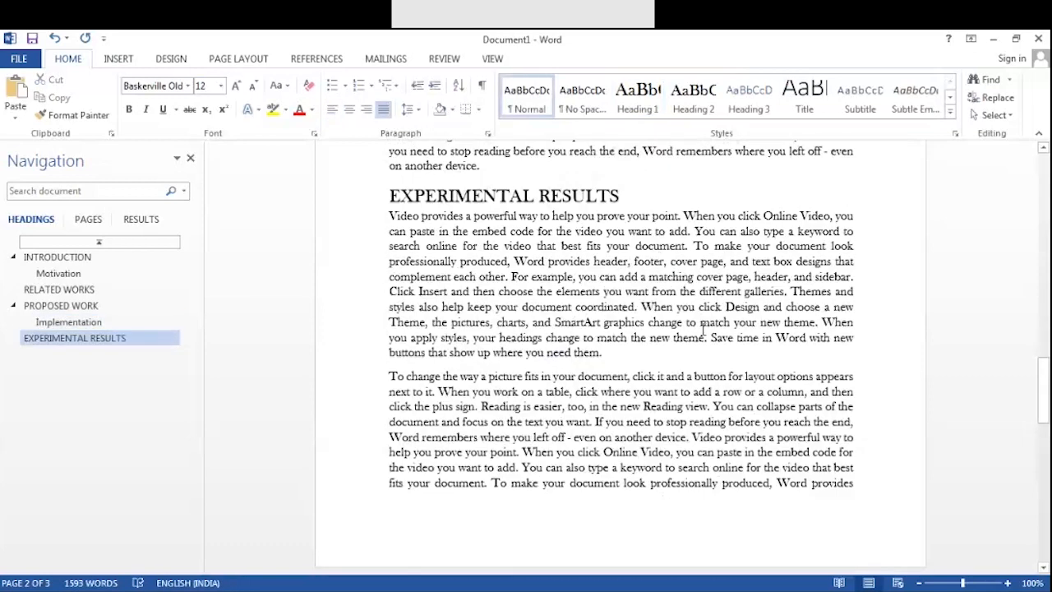
scroll(713, 361, down, 4)
drag(388, 261, 473, 272)
click(637, 97)
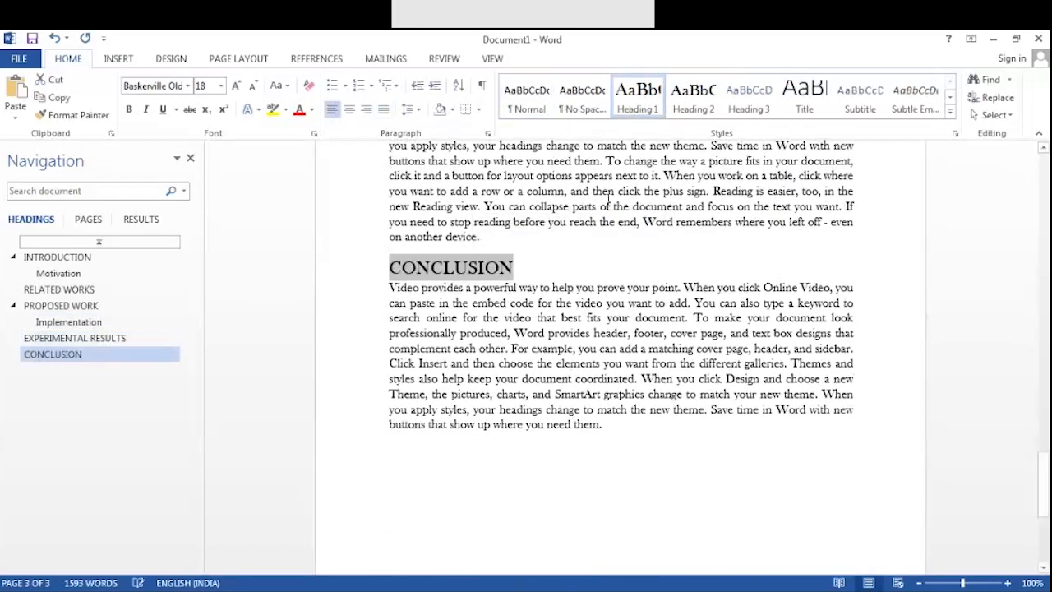
- Review the styled headings from the end of the document back to the INTRODUCTION section
scroll(553, 337, up, 20)
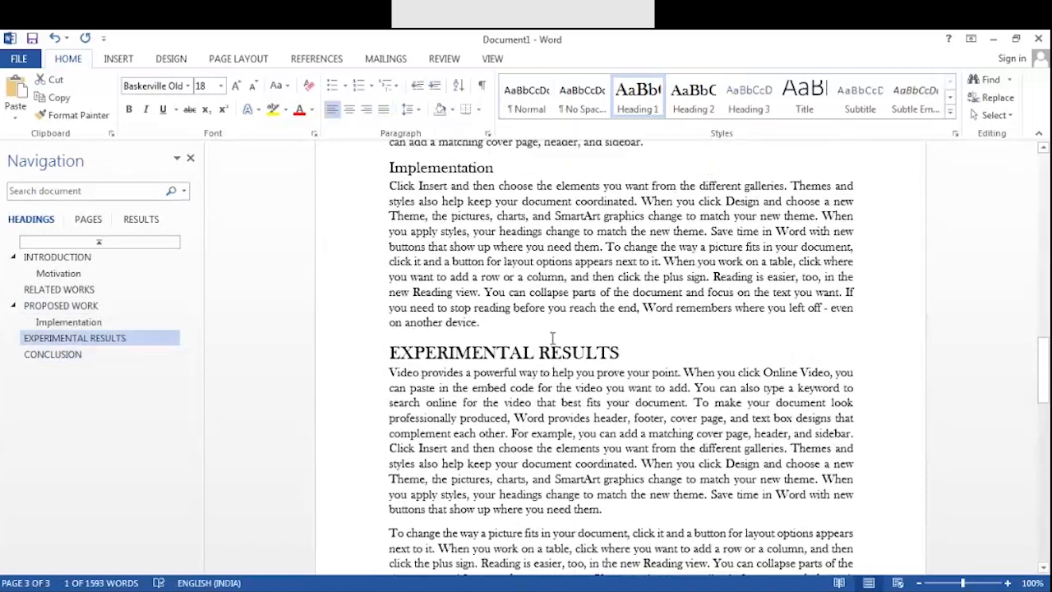
scroll(547, 345, up, 4)
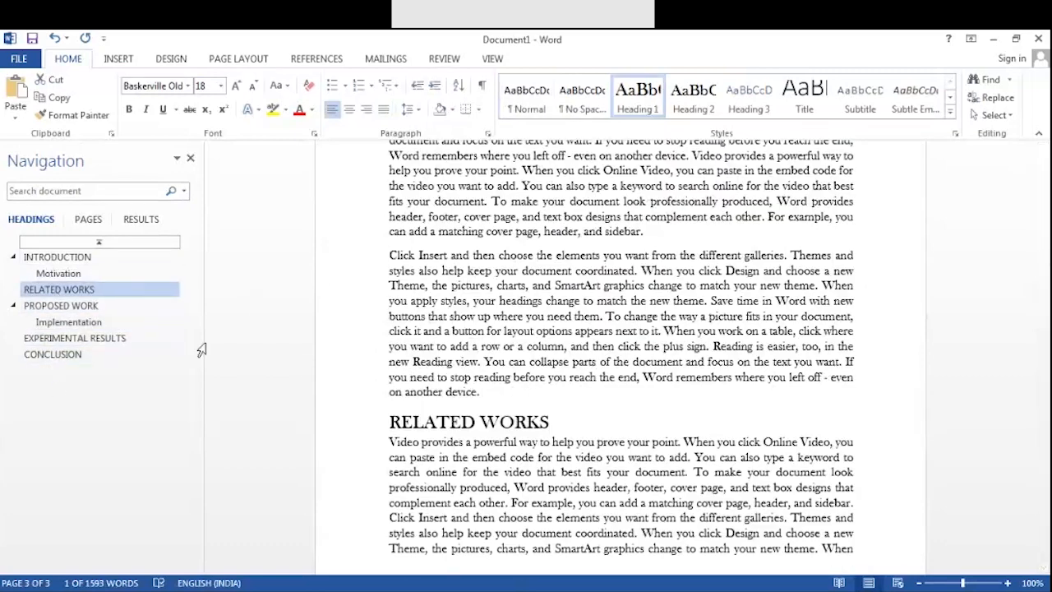
scroll(204, 352, up, 6)
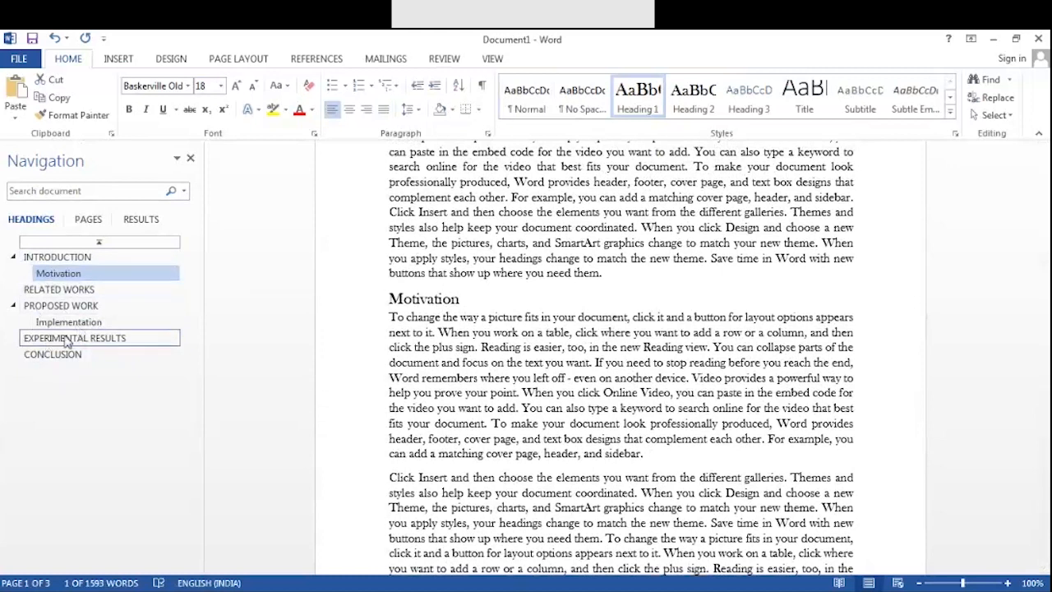
click(105, 291)
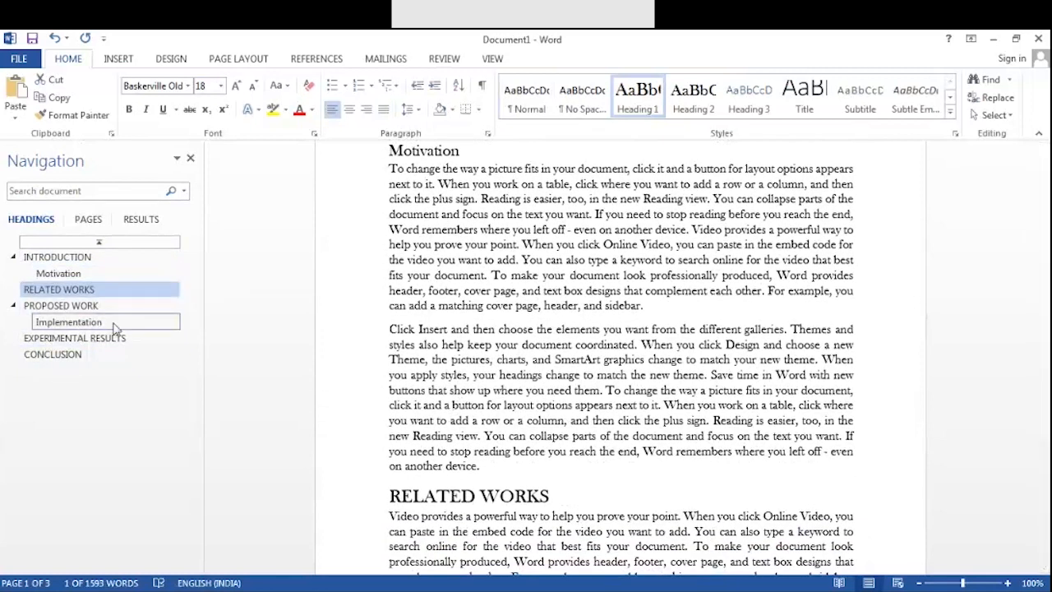
scroll(634, 351, up, 6)
scroll(633, 351, up, 1)
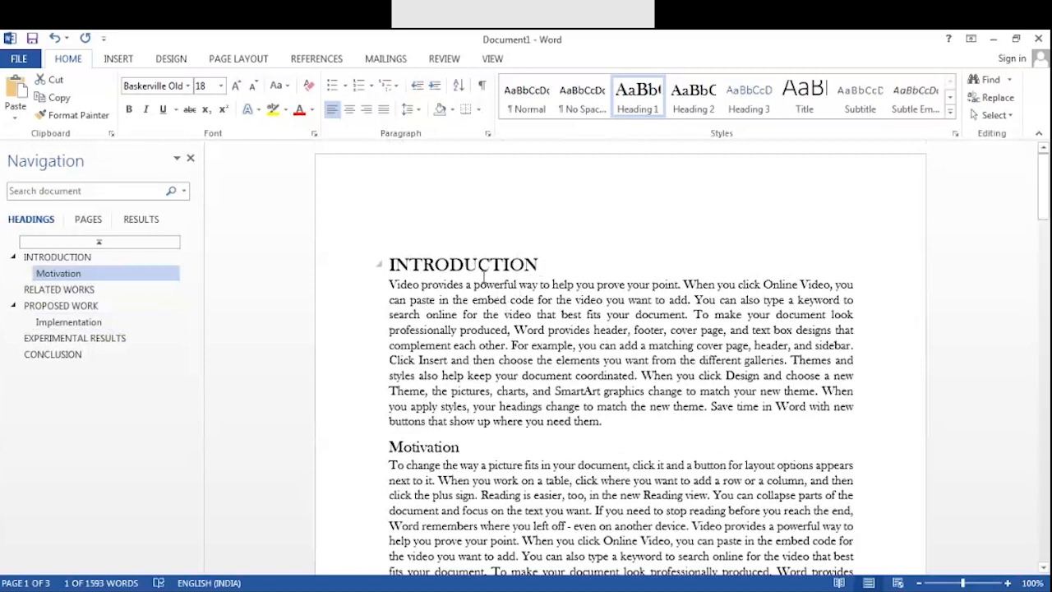
click(391, 265)
text(1.)
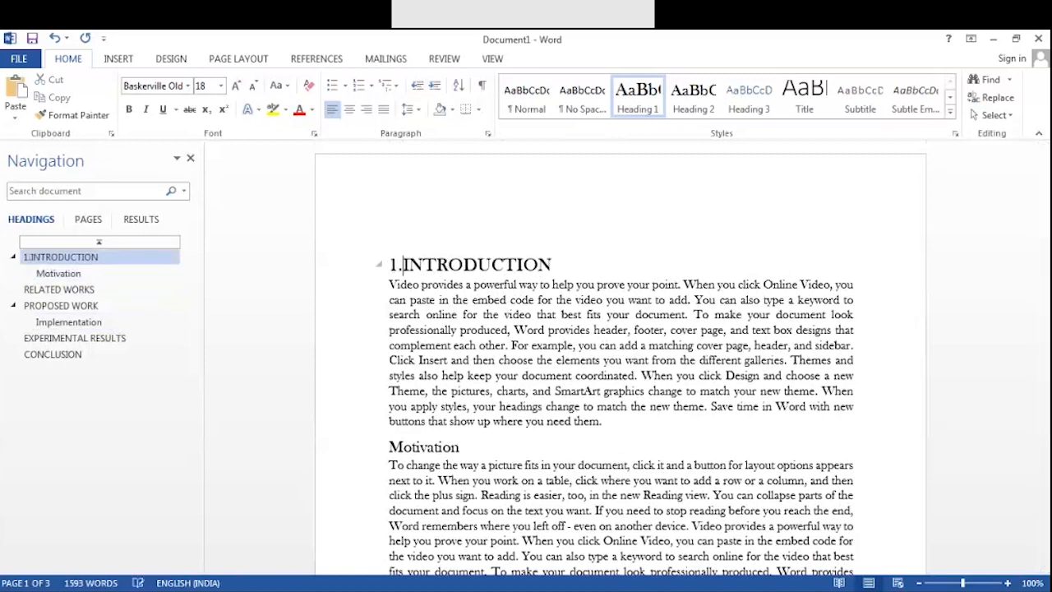
key(ctrl+z)
key(ctrl+z)
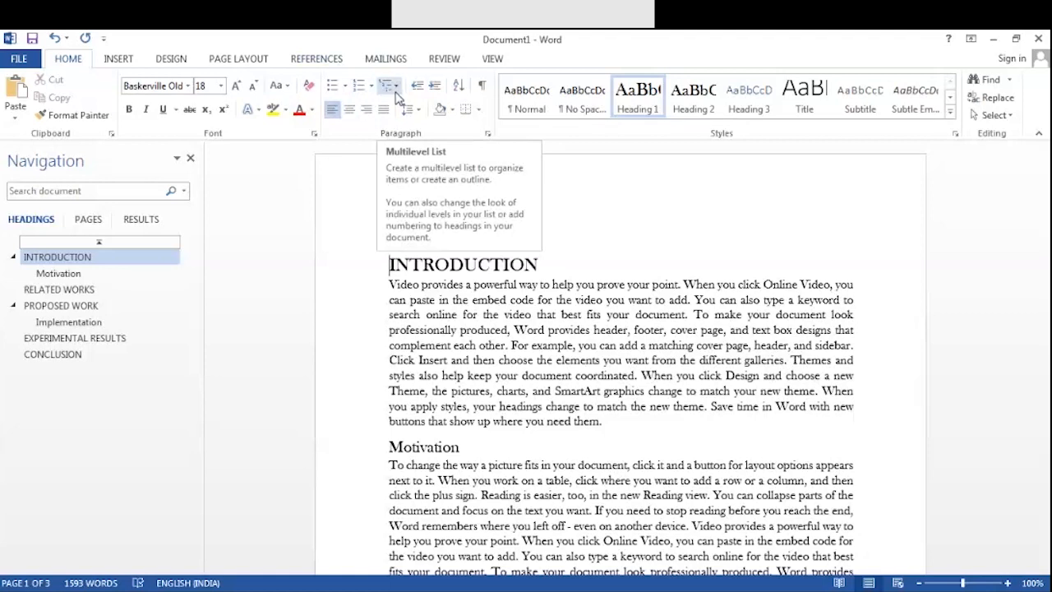
- Apply the multilevel list with the format 1 Heading 1, 1.1 Heading 2, 1.1.1 Heading 3 to the document's headings
click(396, 95)
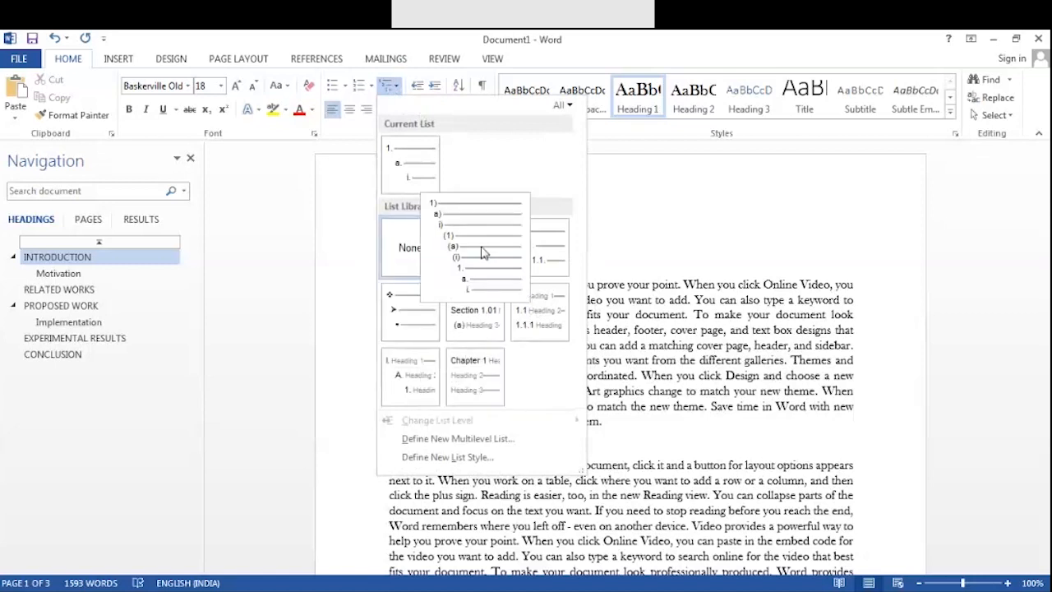
mouse_move(535, 332)
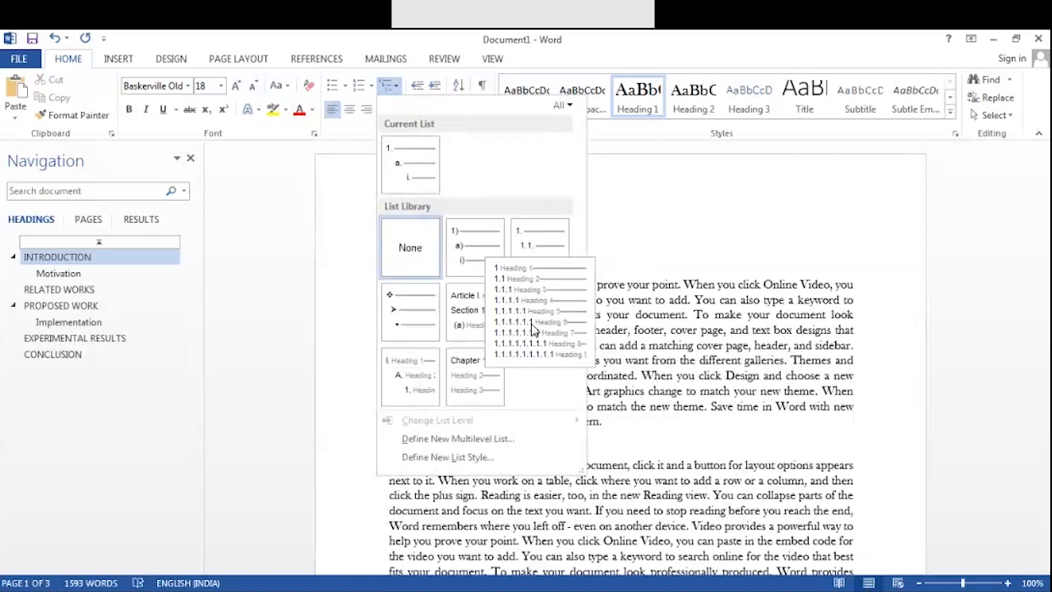
click(534, 329)
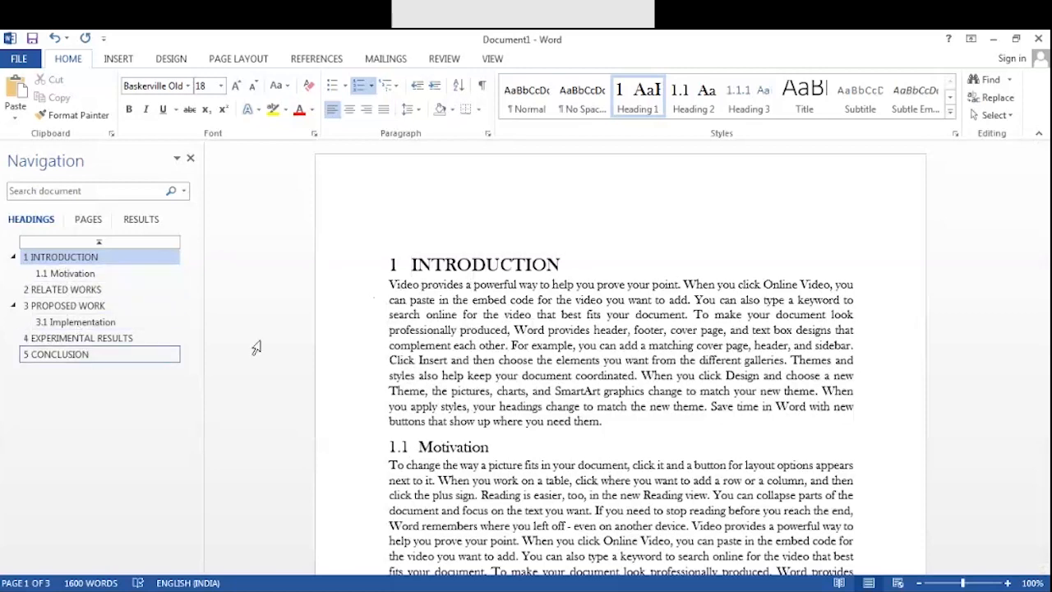
- Check the numbering of the headings and subheadings throughout the document, down to CONCLUSION and back to page 1
scroll(403, 337, down, 14)
scroll(402, 337, down, 18)
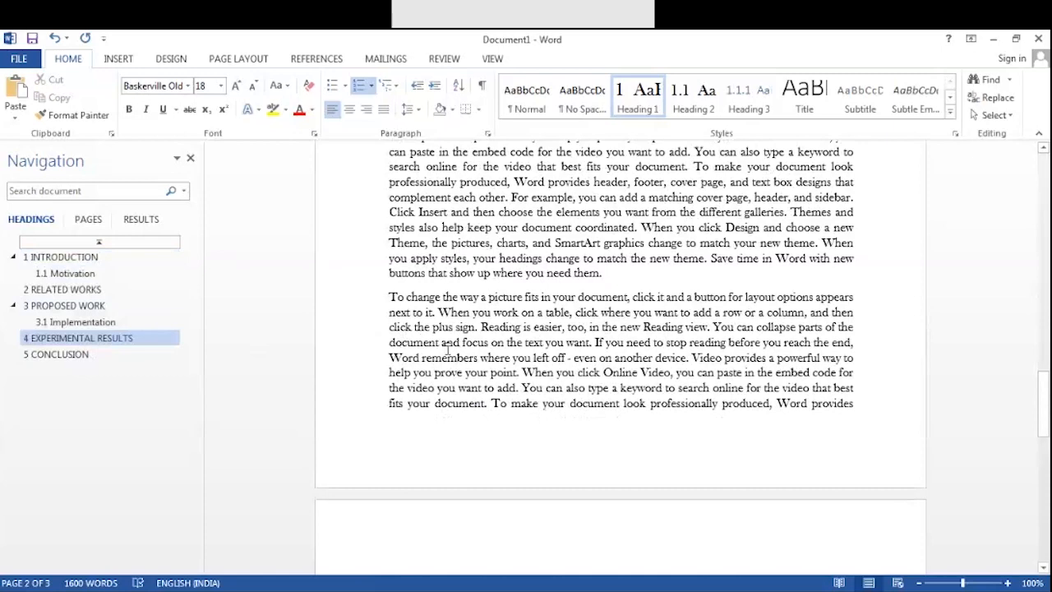
scroll(448, 348, down, 10)
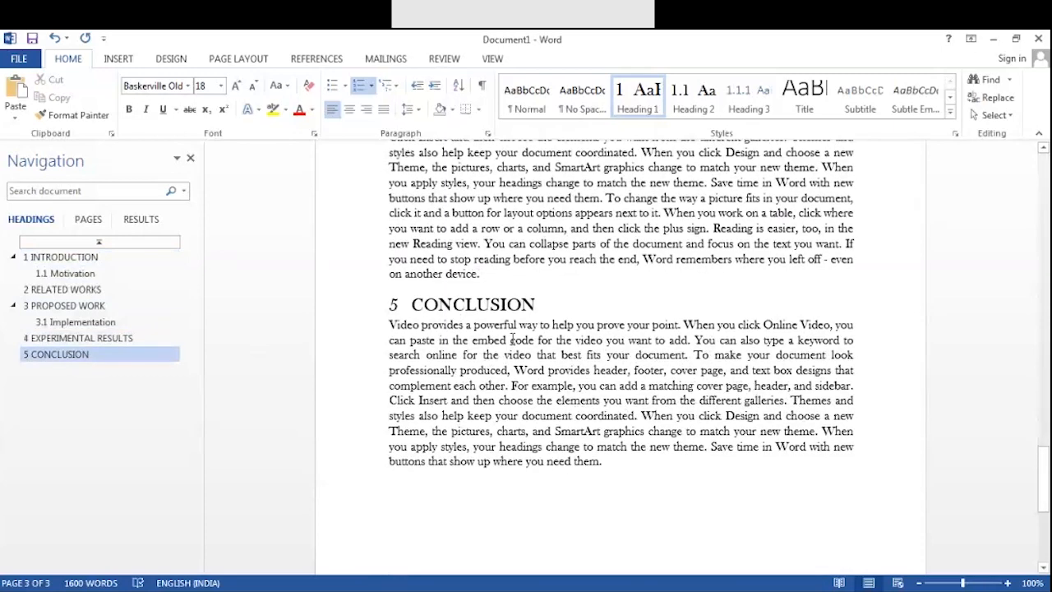
scroll(512, 339, up, 20)
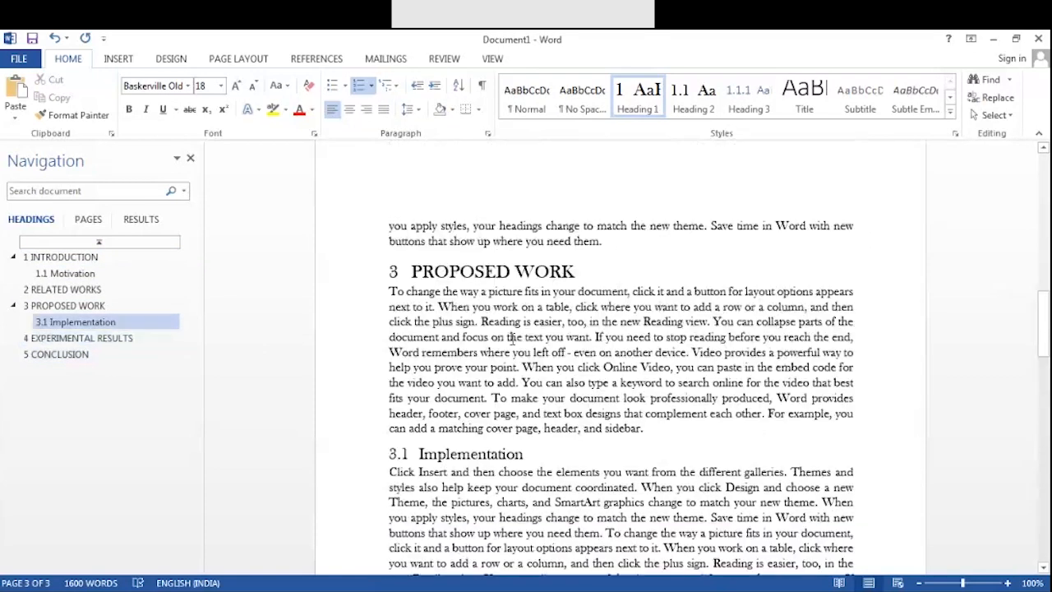
scroll(512, 339, up, 10)
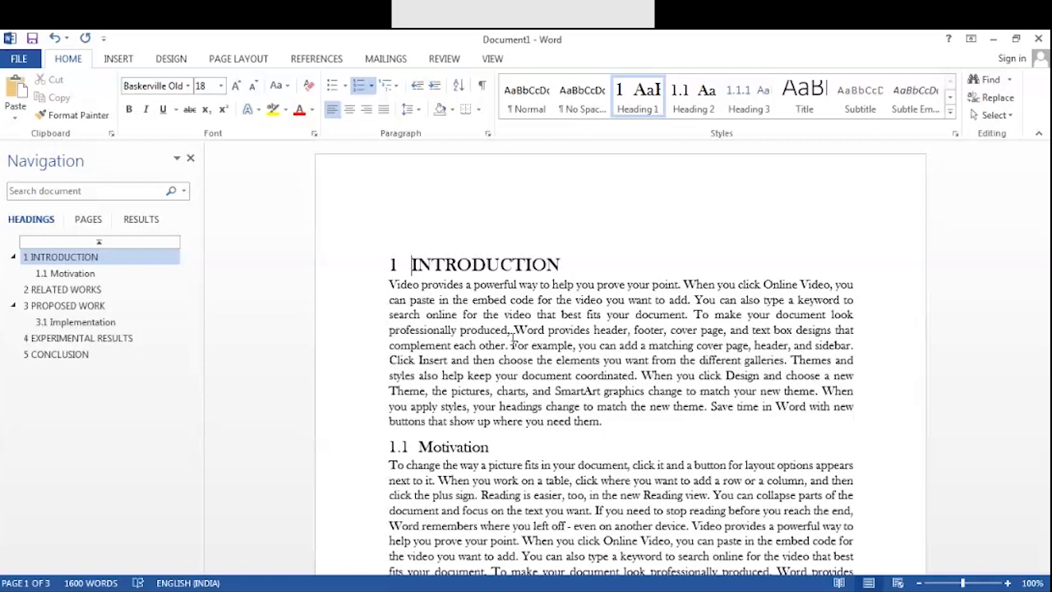
- Insert the Automatic Table 2 table of contents on the empty line above the INTRODUCTION heading
key(Up)
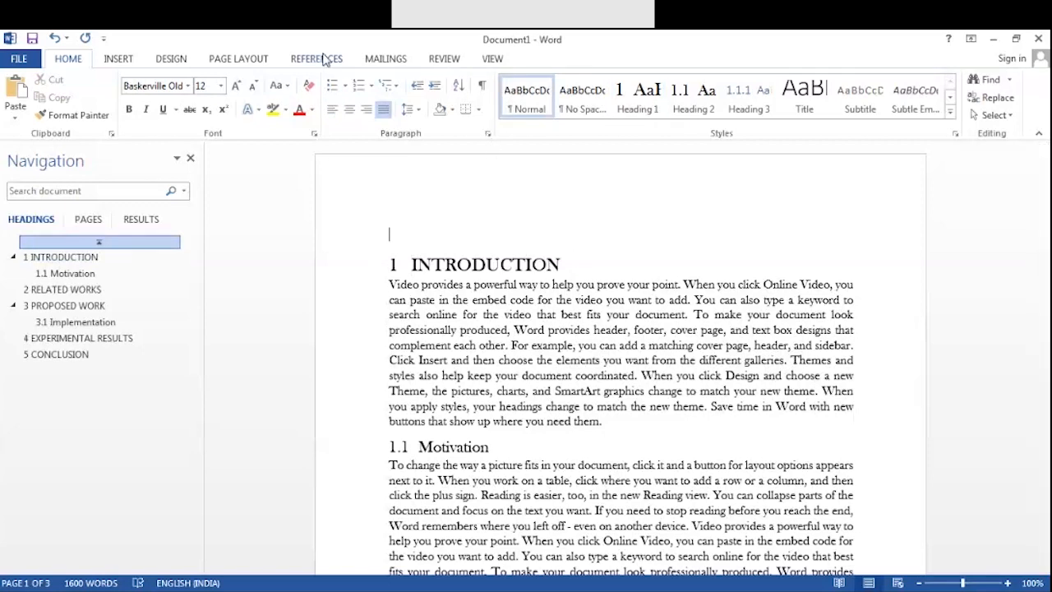
click(324, 60)
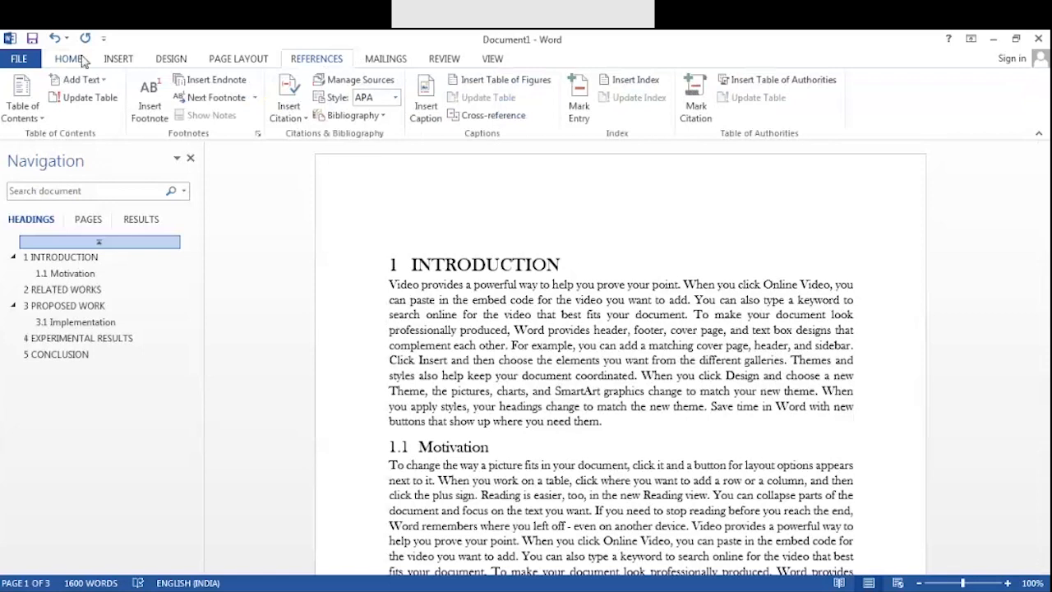
click(35, 120)
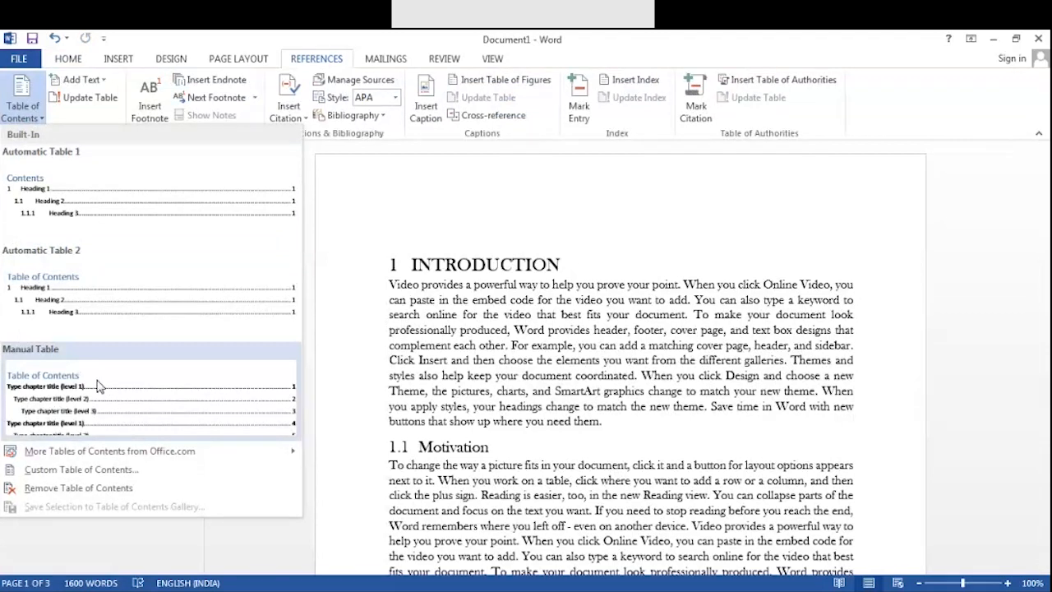
click(90, 291)
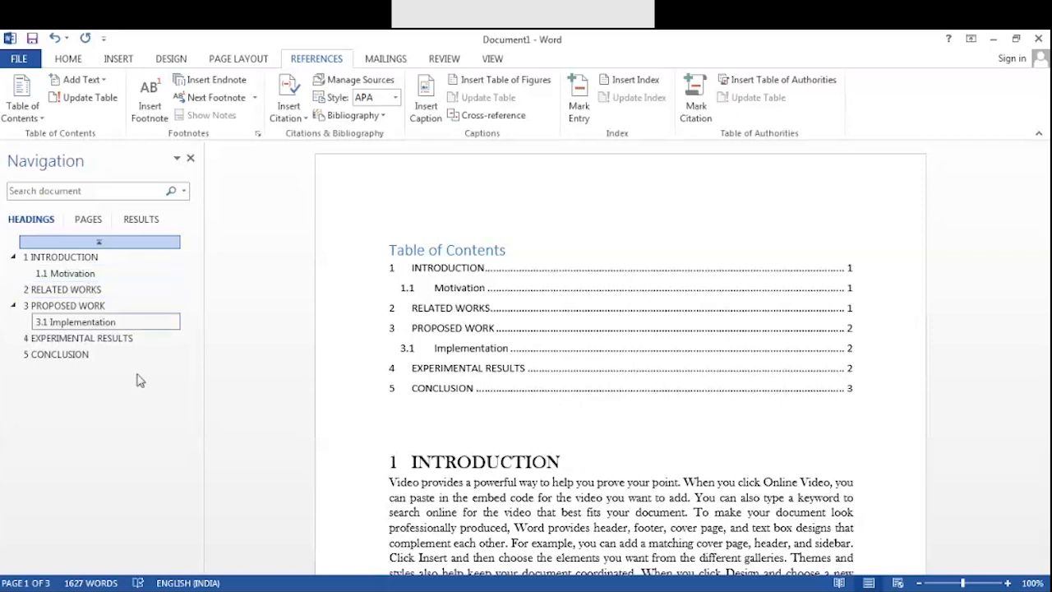
- Add a new line reading "Objective" after the first paragraph of the Motivation section
click(512, 386)
scroll(514, 392, down, 3)
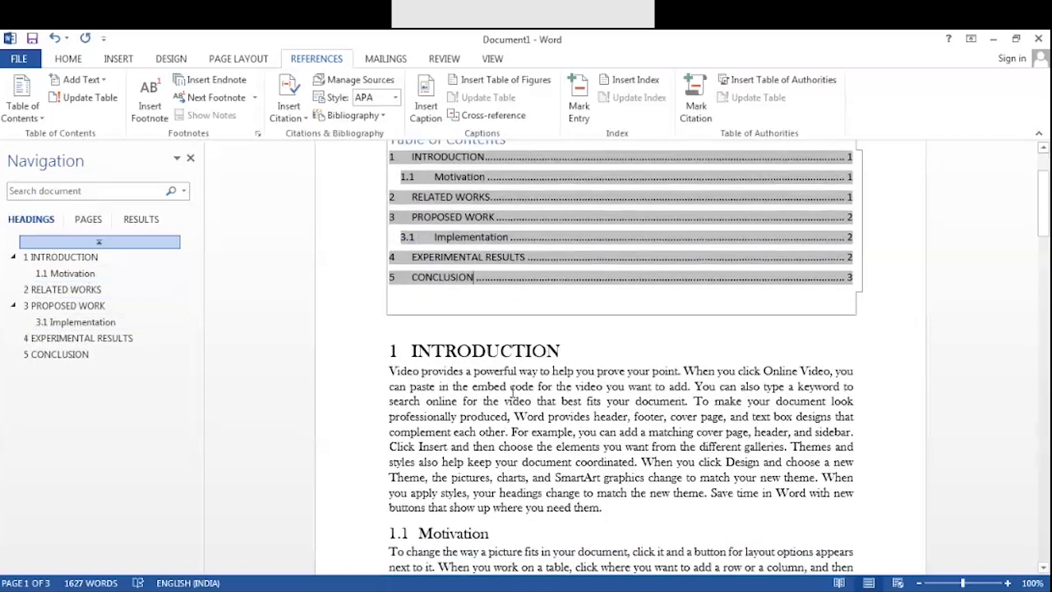
scroll(511, 392, down, 7)
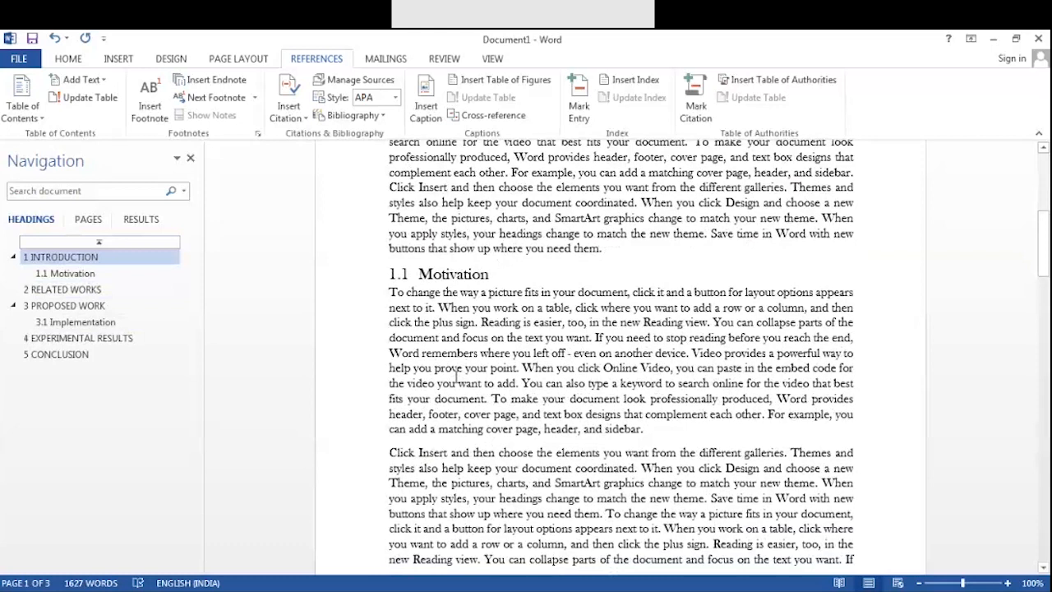
scroll(680, 475, up, 1)
scroll(679, 474, down, 3)
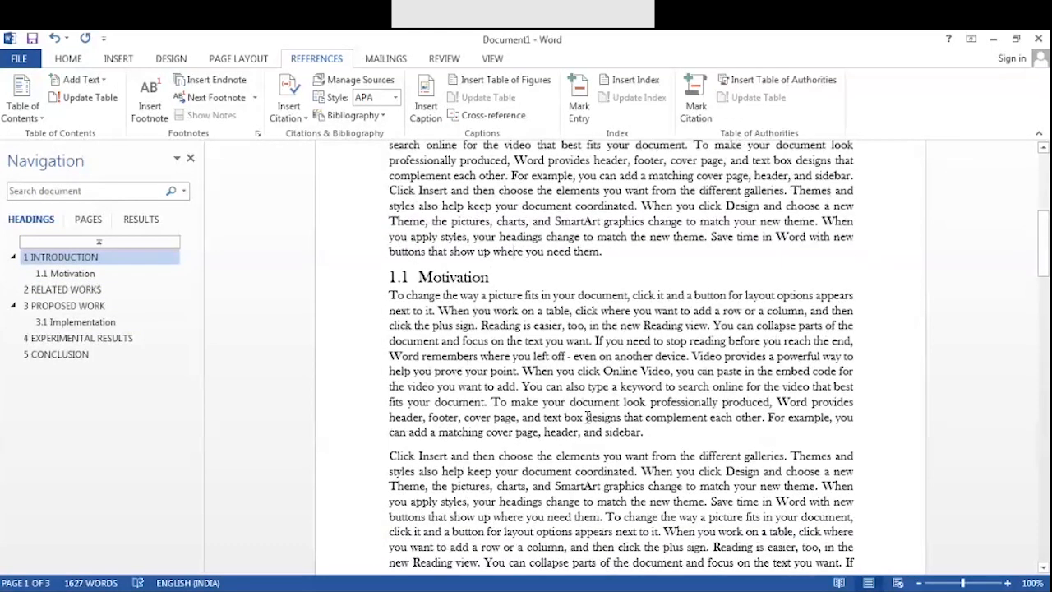
click(658, 357)
key(Return)
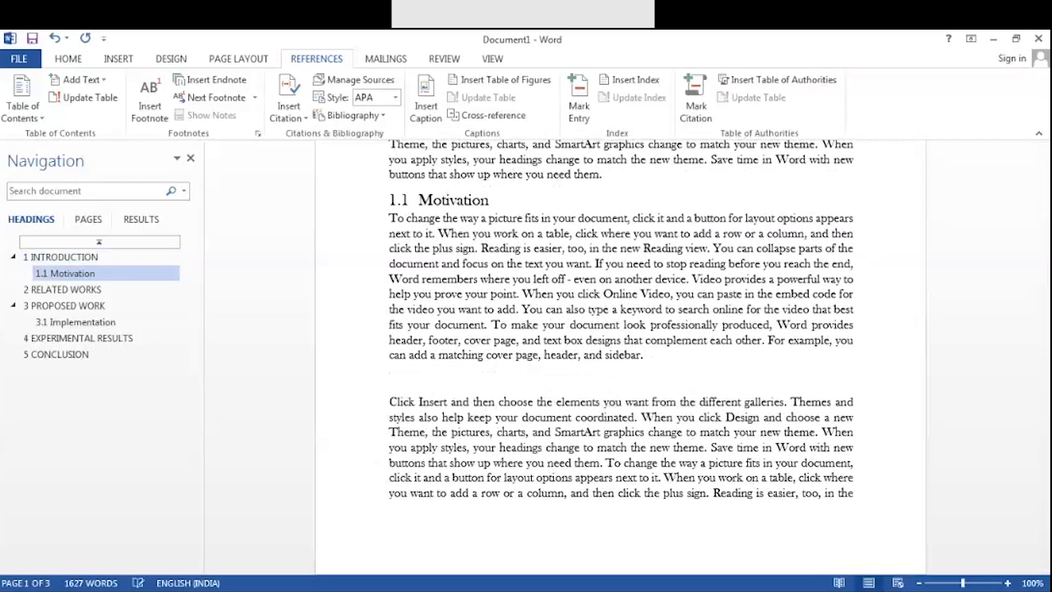
text(Objective)
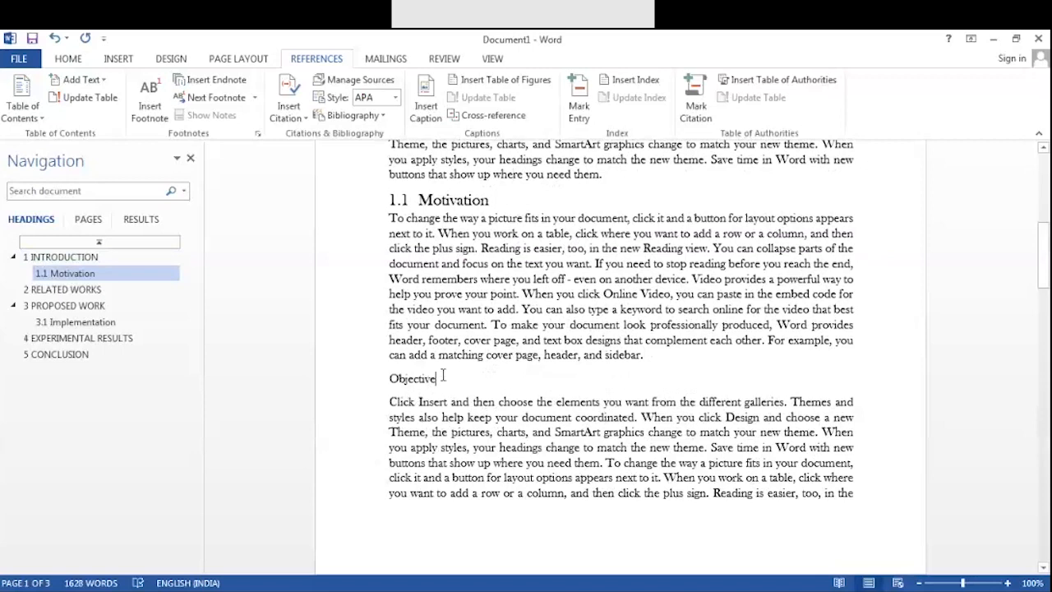
- Apply the Heading 2 style to the new Objective line in the INTRODUCTION section
drag(443, 371, 390, 379)
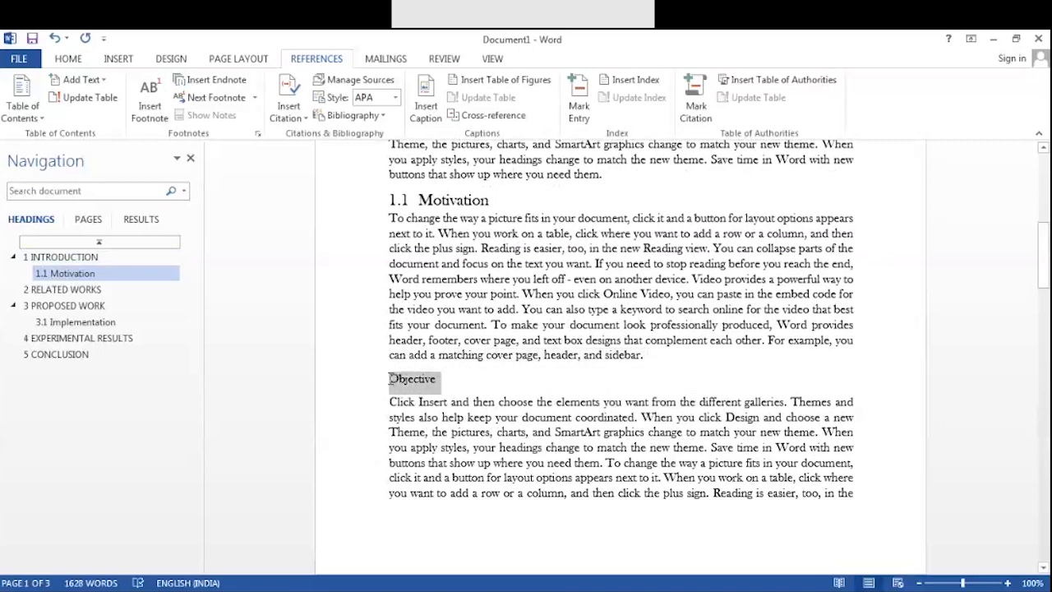
click(69, 59)
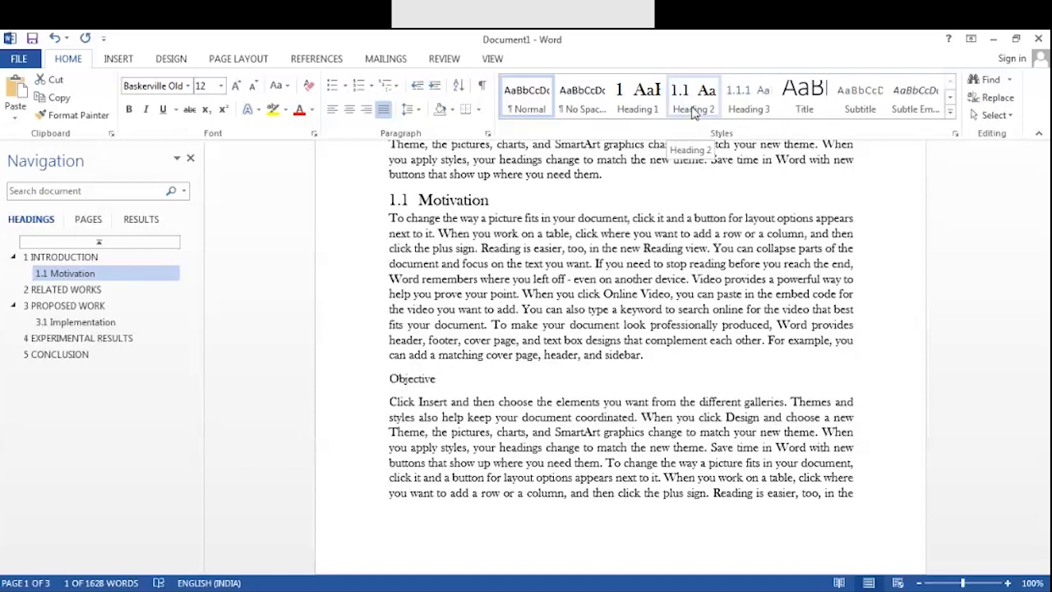
click(699, 100)
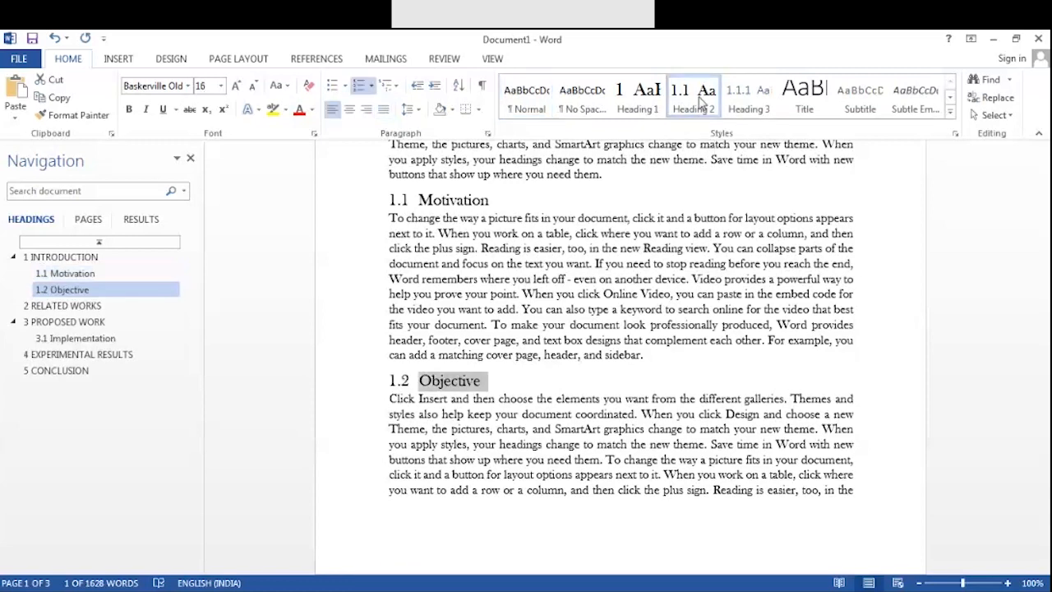
click(775, 264)
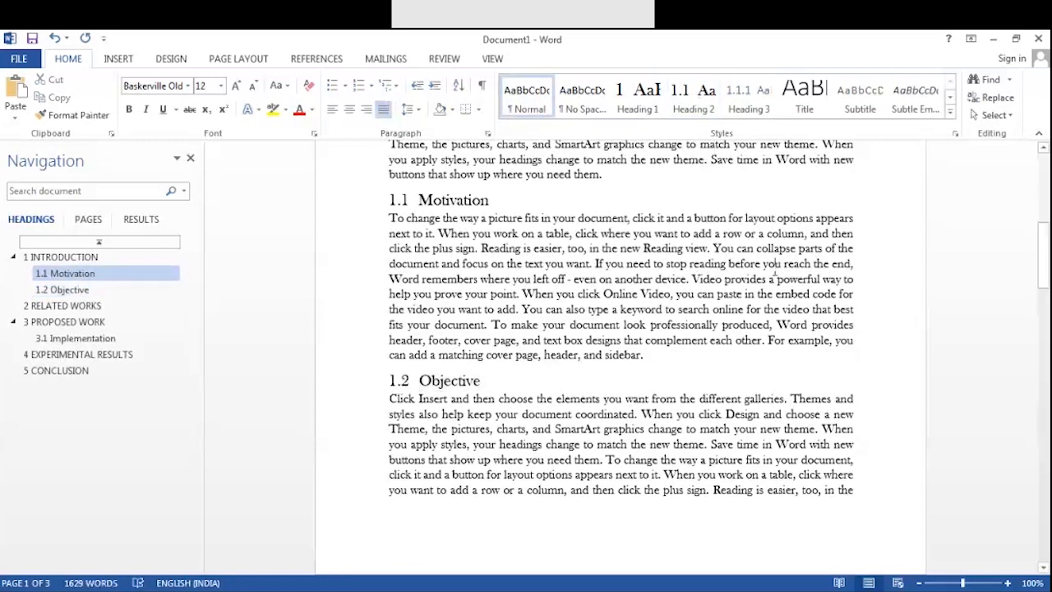
- Update the entire table of contents to include the new Objective subheading
scroll(774, 269, up, 1)
scroll(775, 267, up, 9)
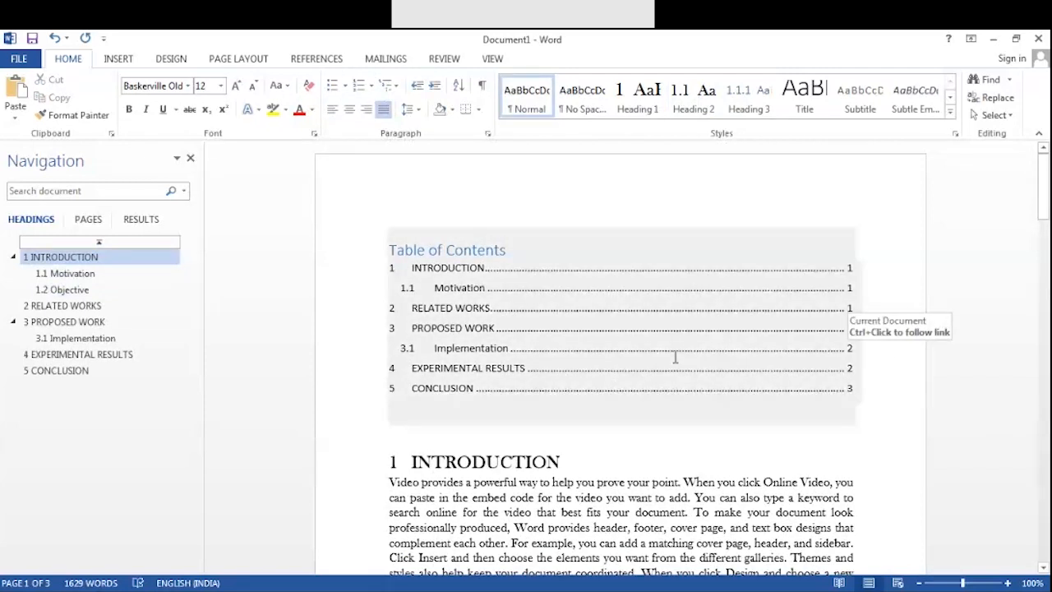
ctrl+click(516, 286)
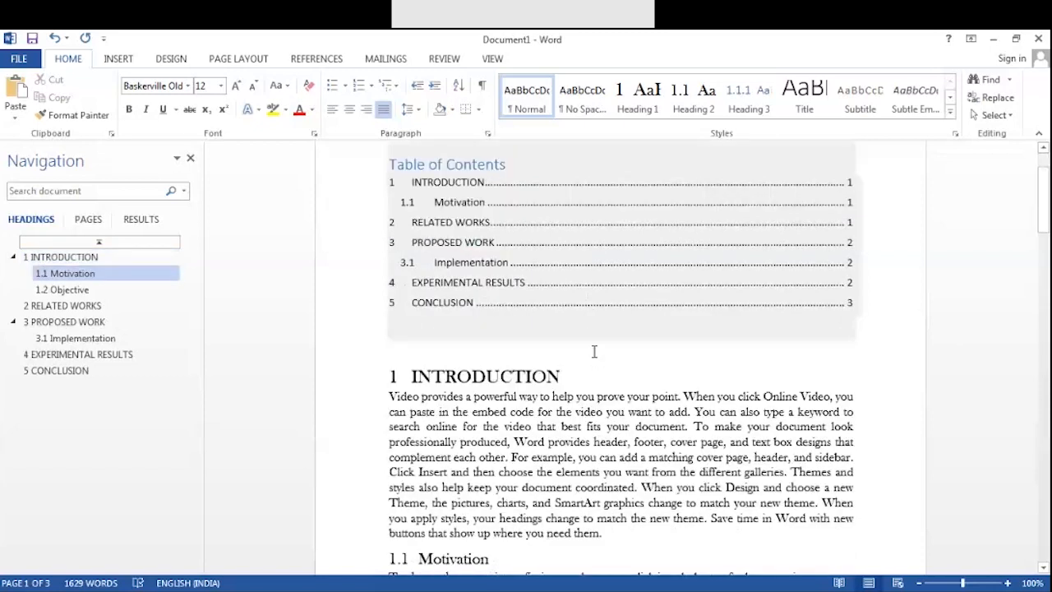
scroll(594, 352, down, 9)
scroll(591, 320, up, 10)
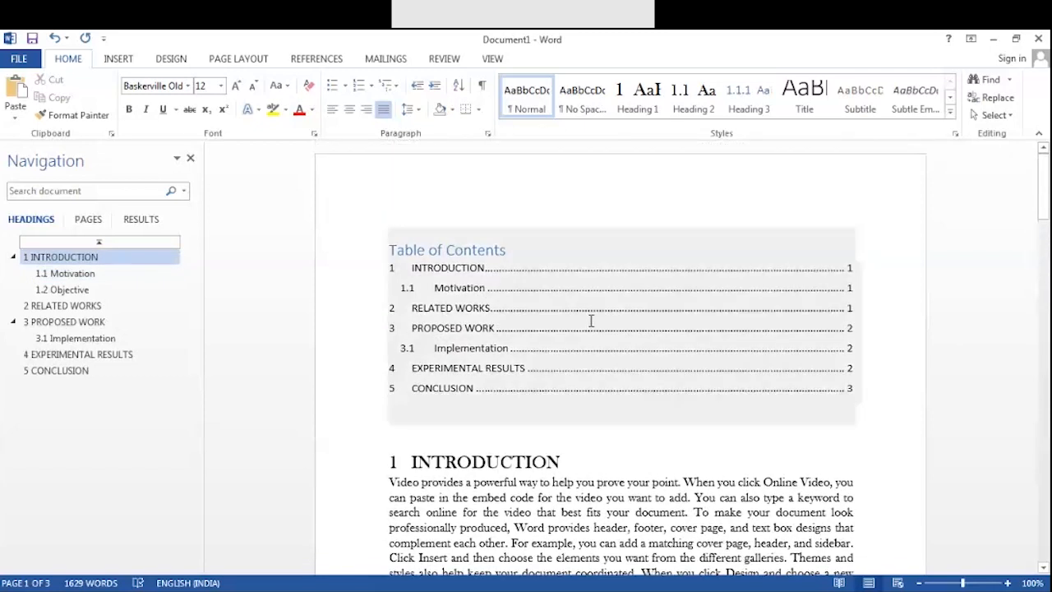
click(529, 251)
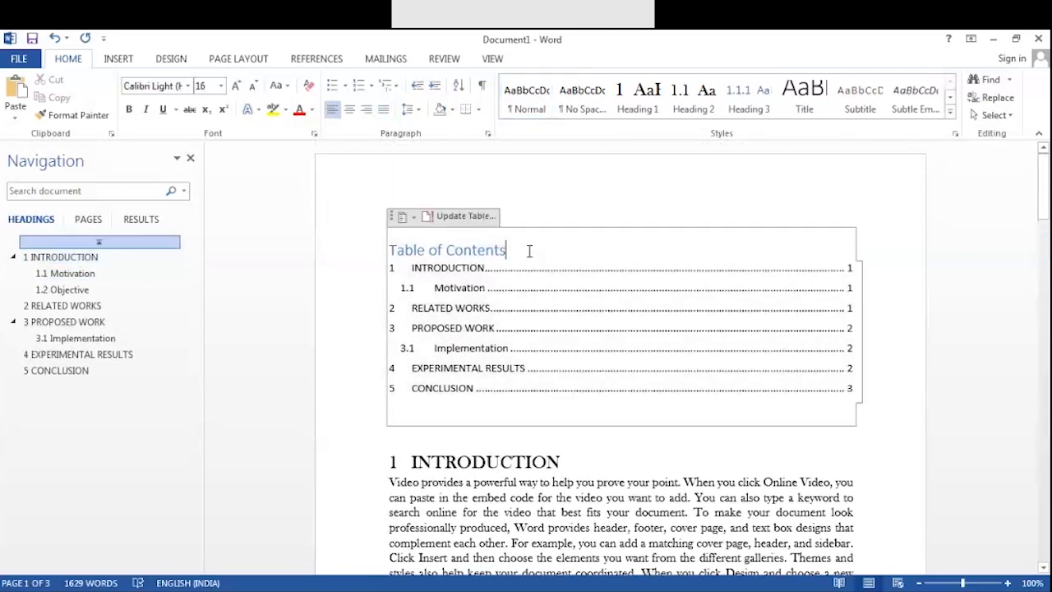
click(477, 218)
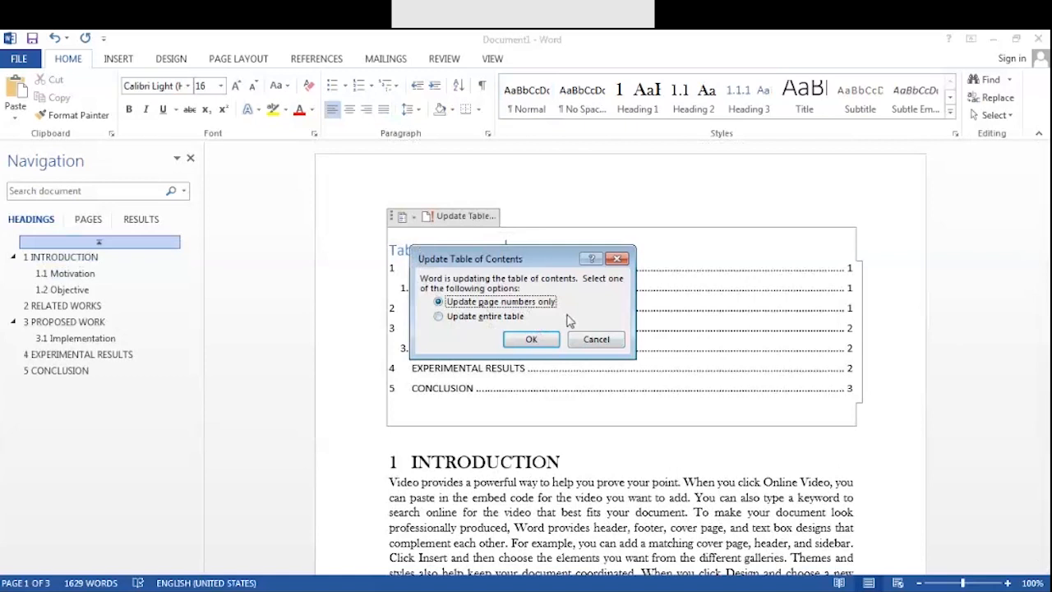
click(442, 319)
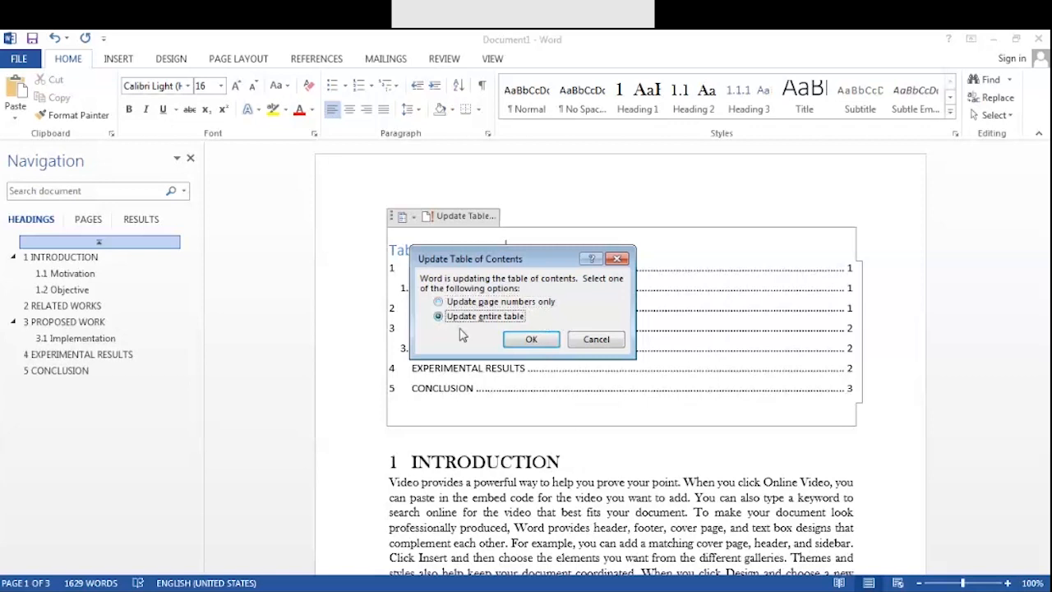
click(530, 349)
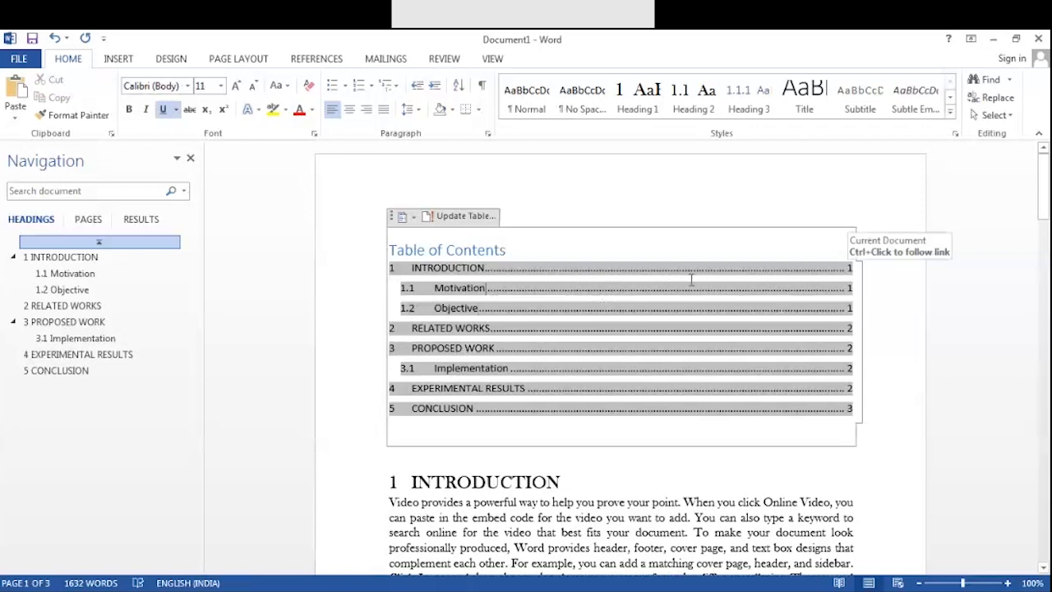
- Check the updated entries and page numbers in the table of contents and the INTRODUCTION section below it
click(646, 519)
click(697, 383)
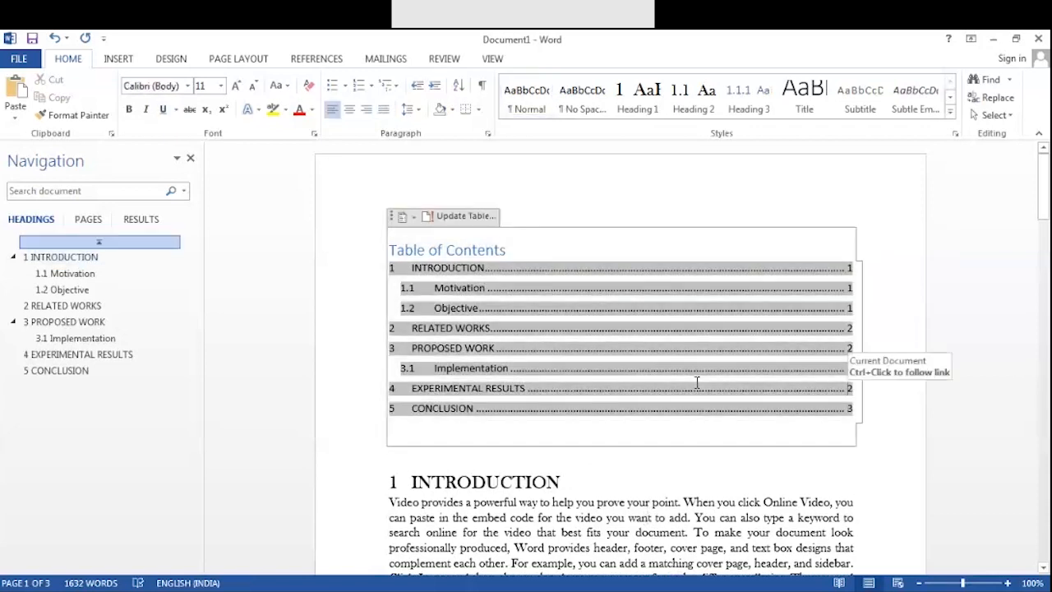
click(880, 457)
scroll(701, 346, down, 4)
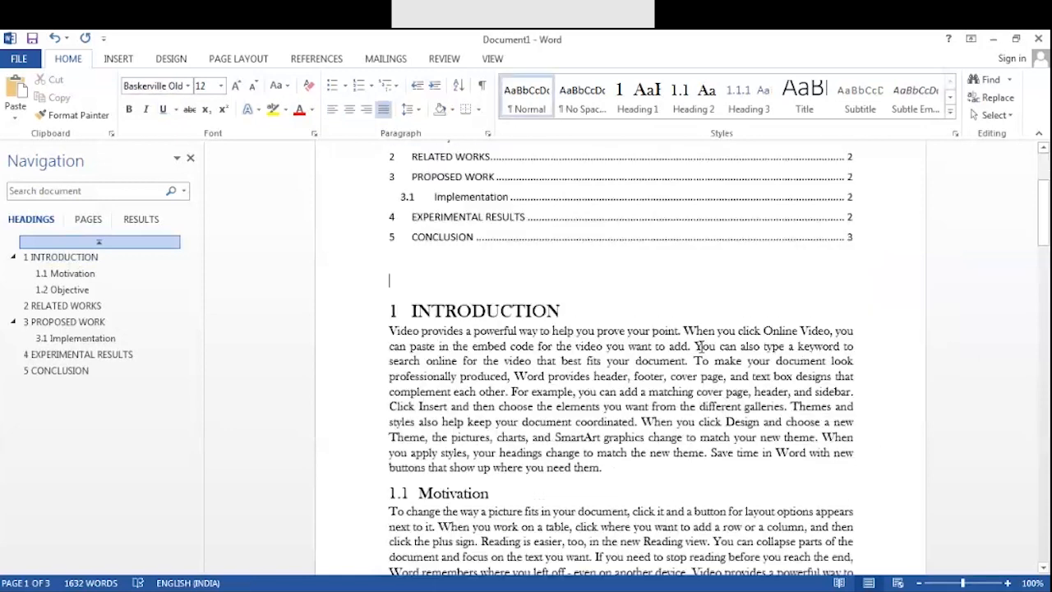
scroll(655, 332, up, 2)
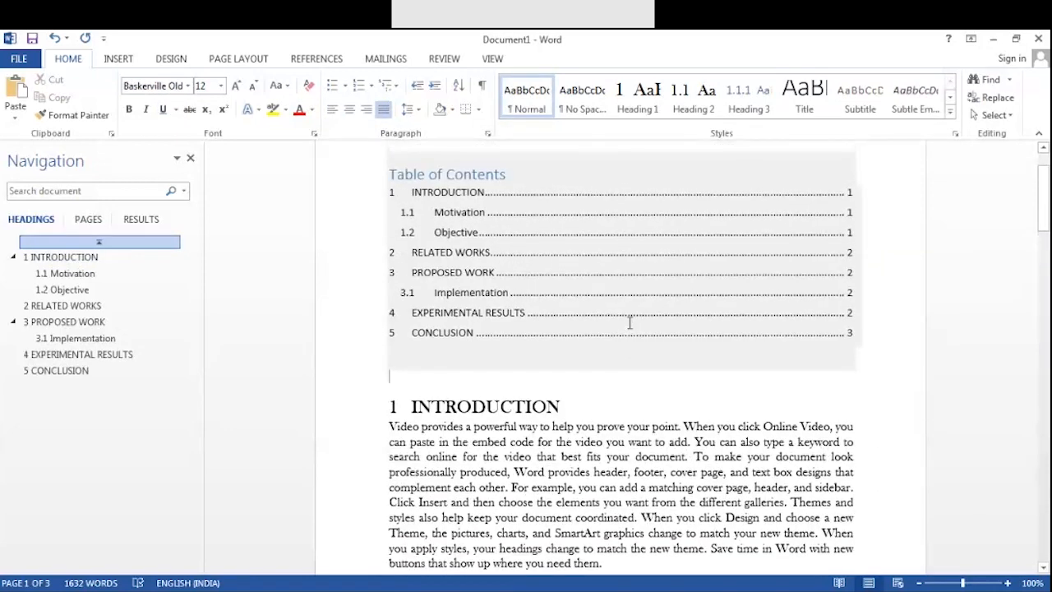
scroll(904, 369, up, 2)
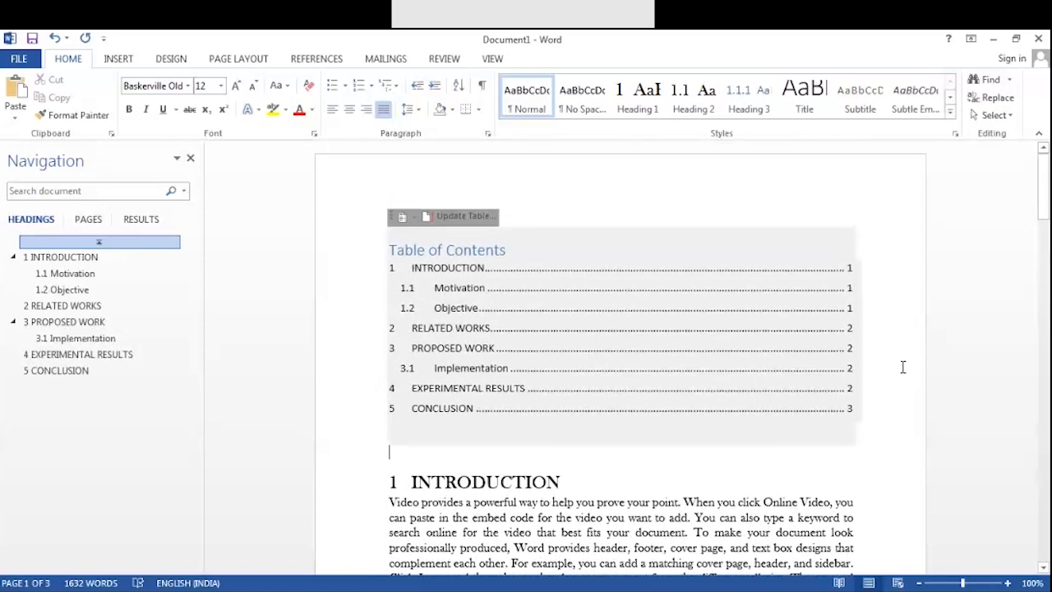
- Set the font of the whole table of contents, including its title, to Baskerville Old Face
click(667, 308)
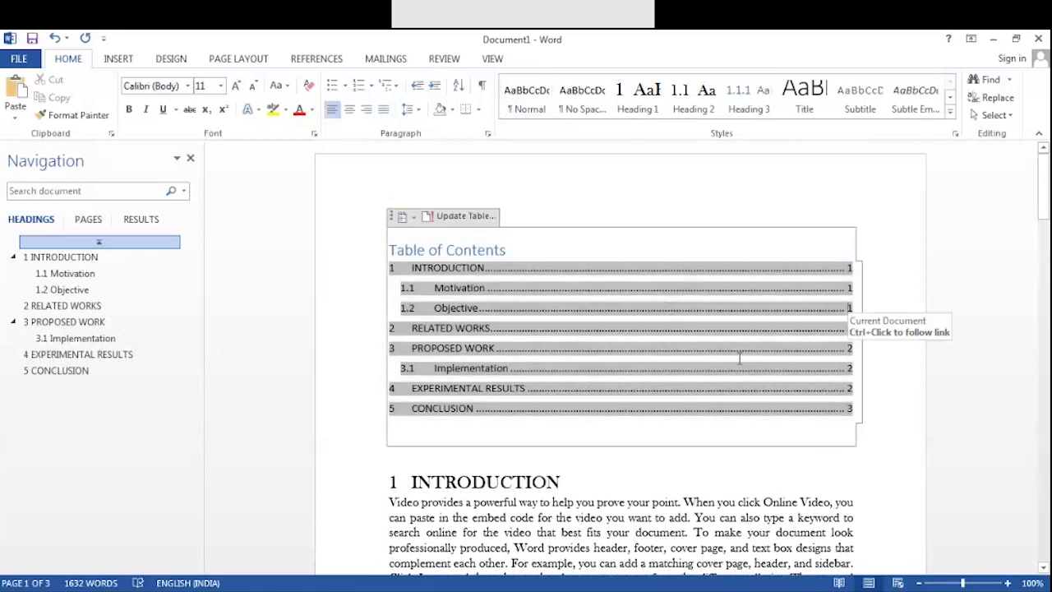
drag(429, 251, 612, 419)
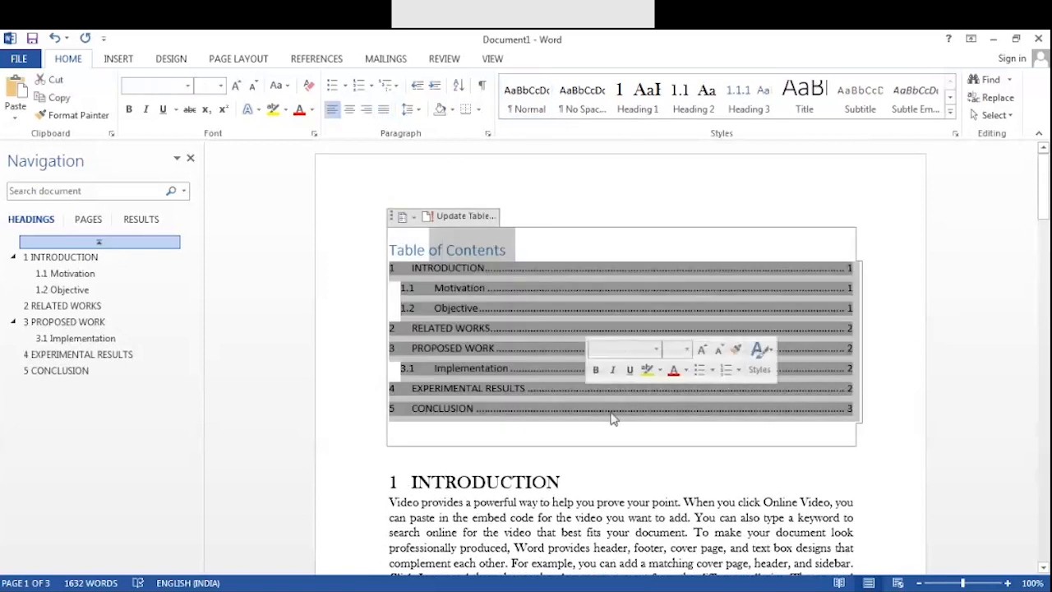
drag(851, 409, 396, 204)
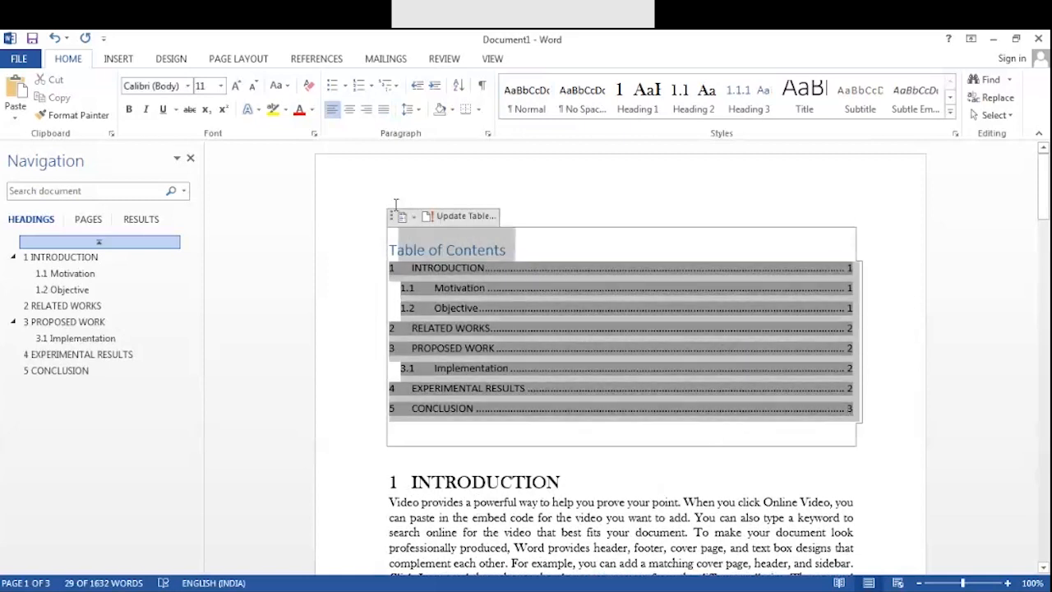
click(187, 86)
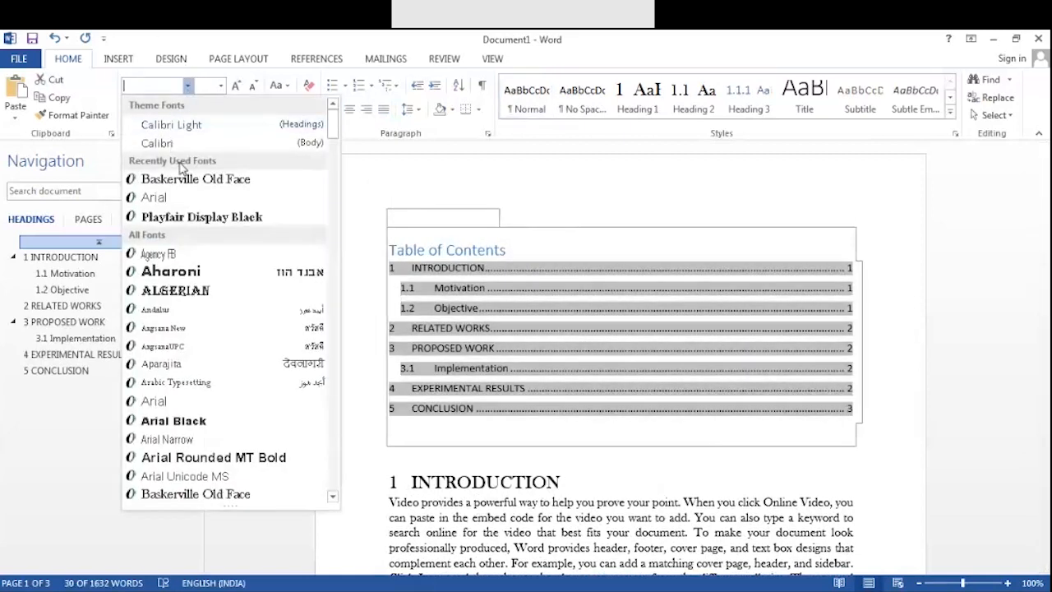
click(185, 178)
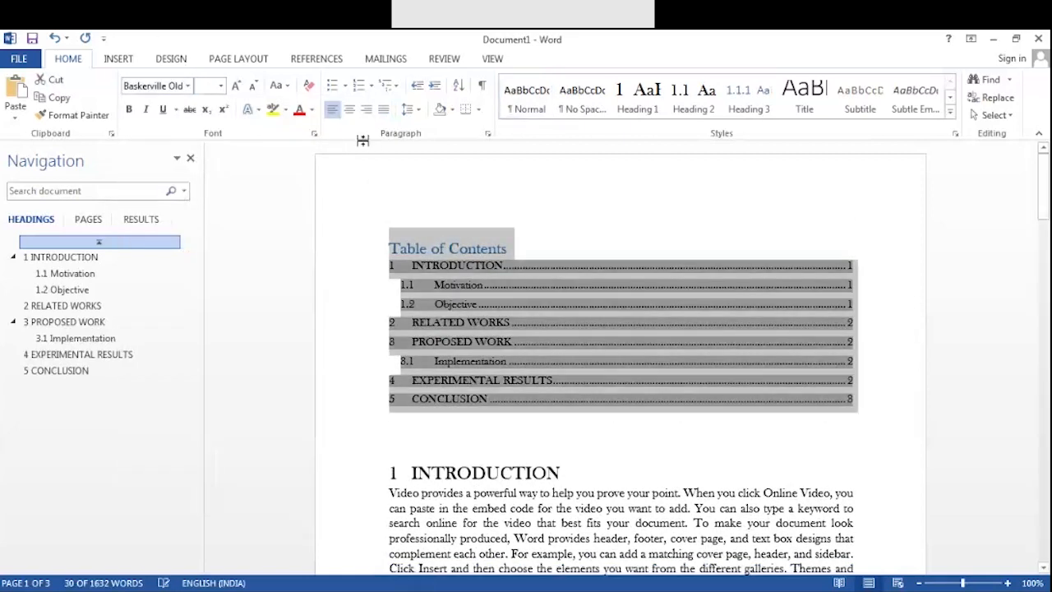
- Enlarge the table of contents text by one size step and colour it black
click(235, 86)
click(312, 110)
click(320, 129)
click(896, 300)
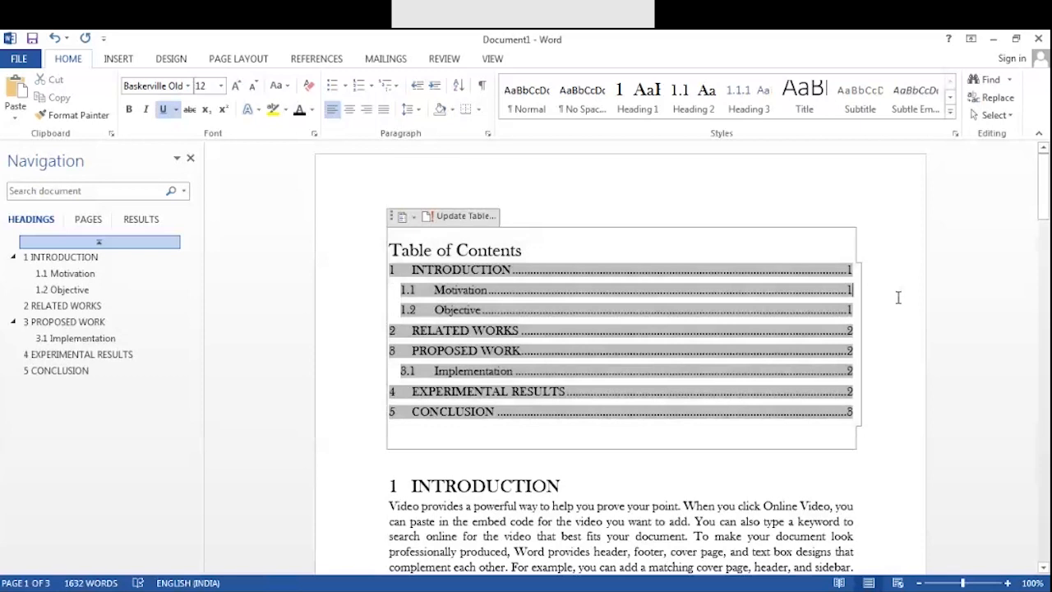
- Review the reformatted table of contents and the start of the INTRODUCTION section, and minimize the document window
click(854, 329)
key(Left)
key(Left)
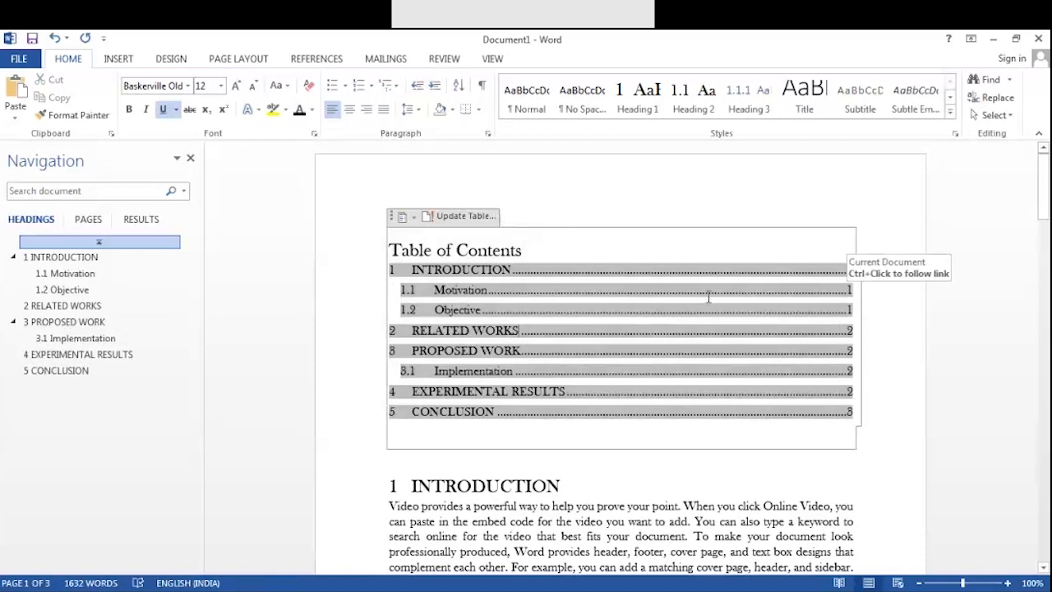
scroll(631, 329, down, 1)
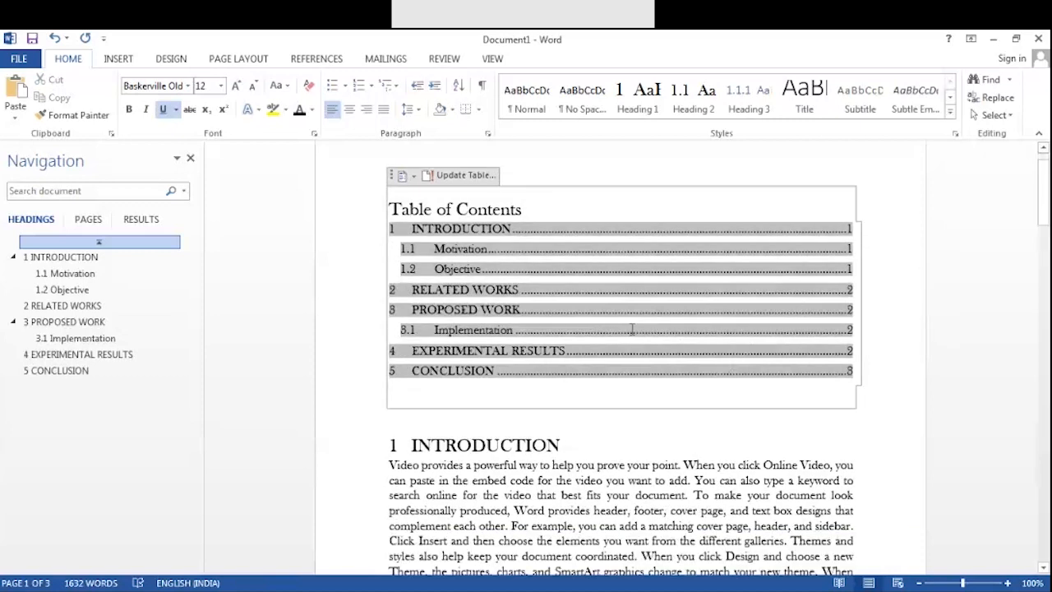
scroll(631, 329, down, 2)
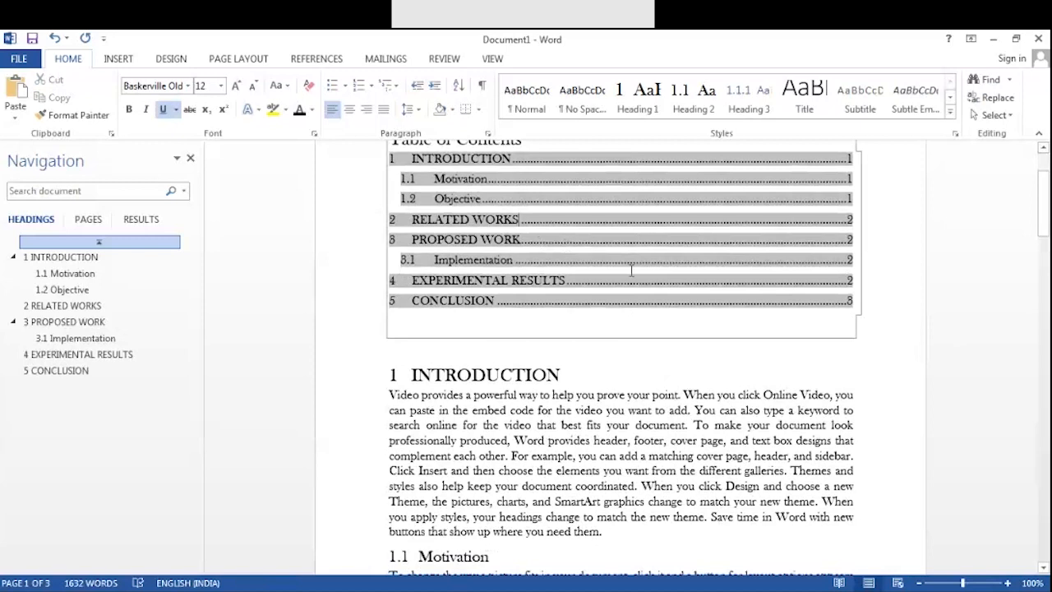
scroll(631, 270, up, 3)
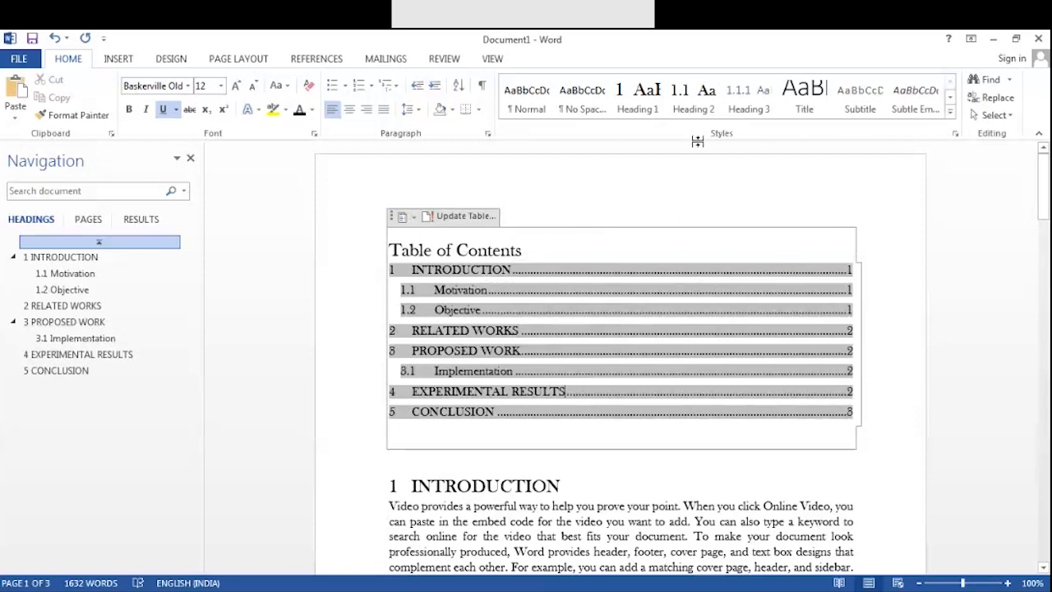
click(686, 110)
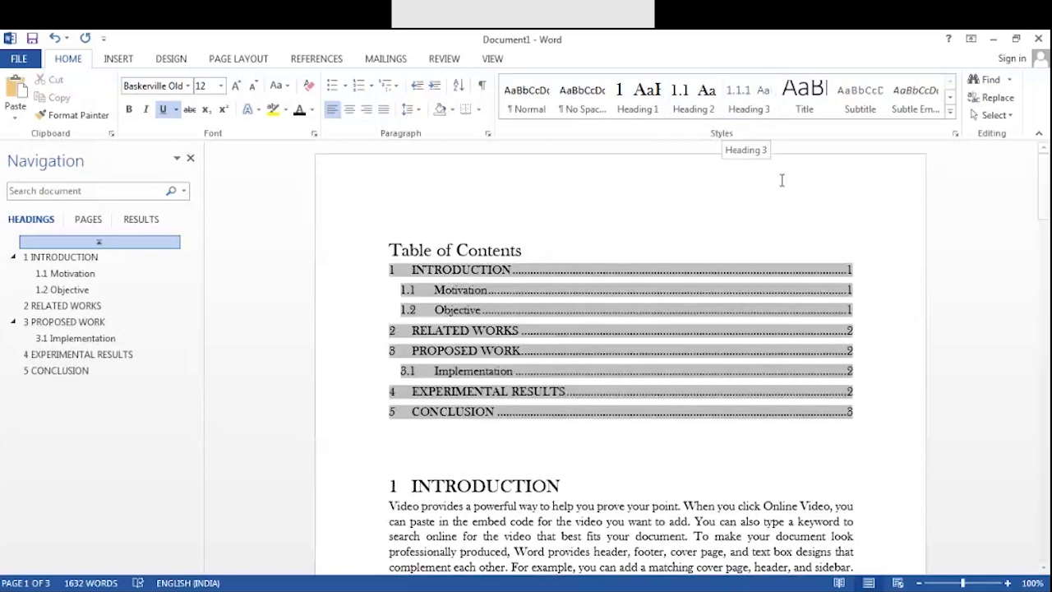
scroll(781, 179, down, 3)
scroll(898, 292, up, 3)
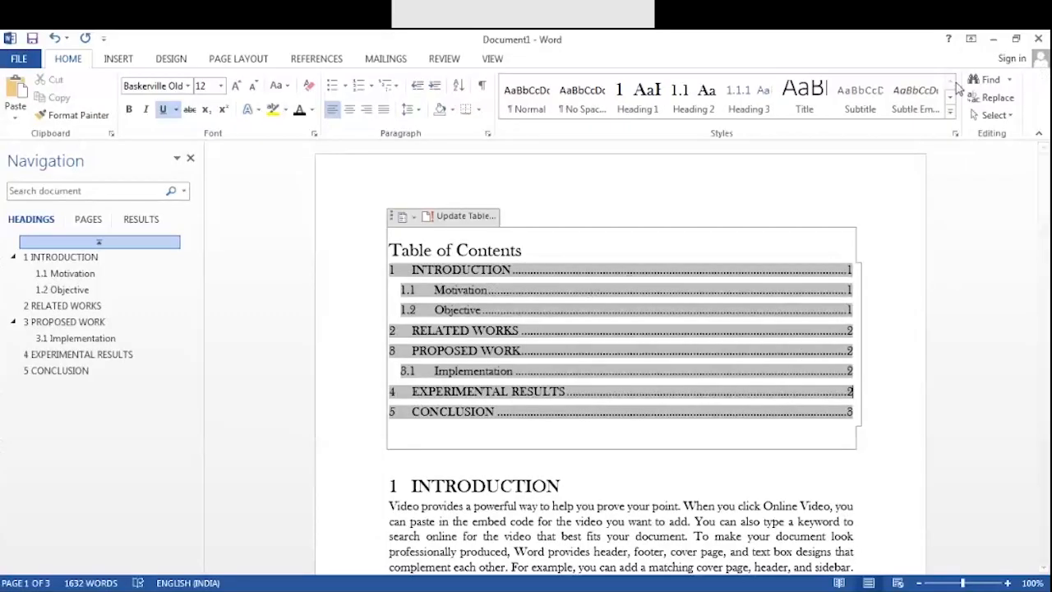
click(993, 39)
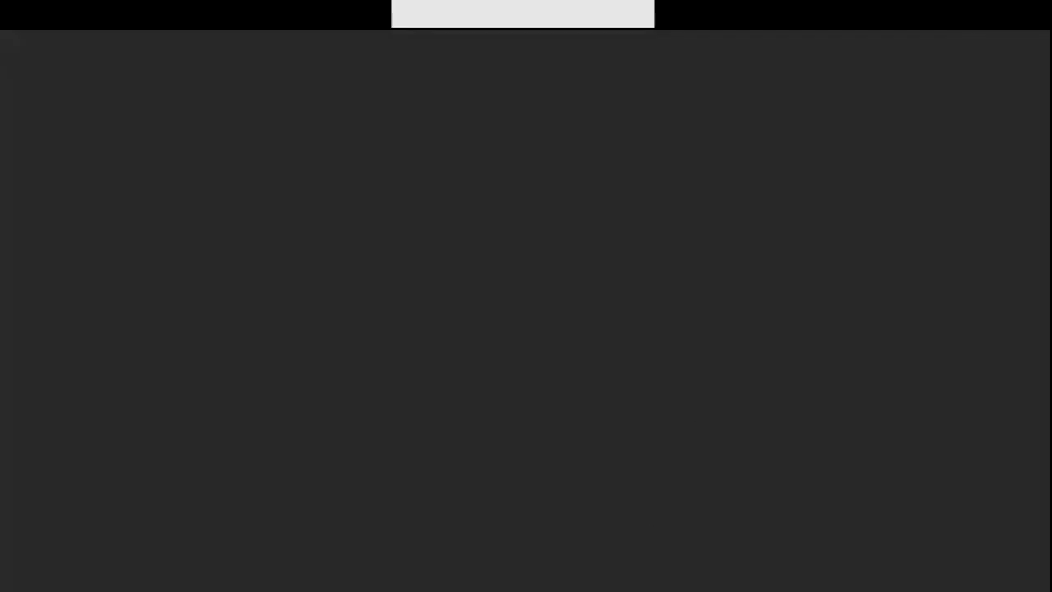
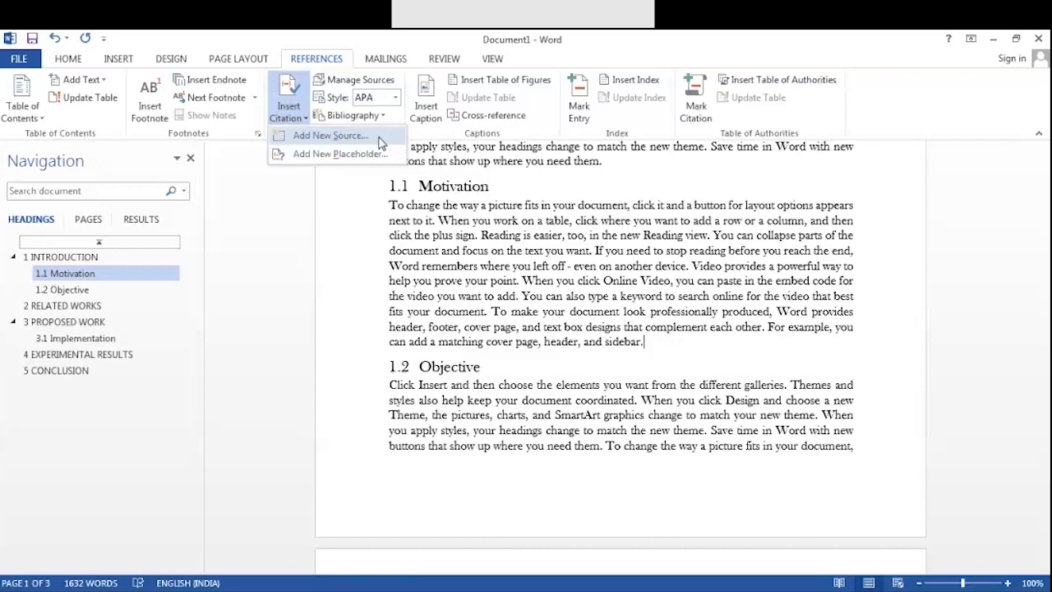
- Start a new citation source of type Book at the end of the Motivation paragraph, after browsing the available source types
click(378, 137)
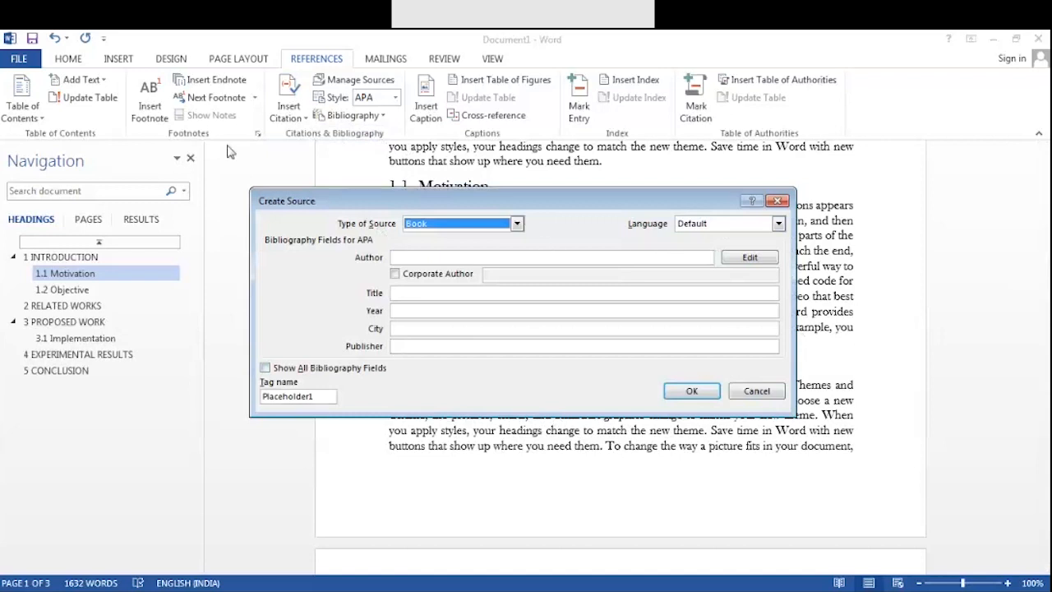
click(511, 224)
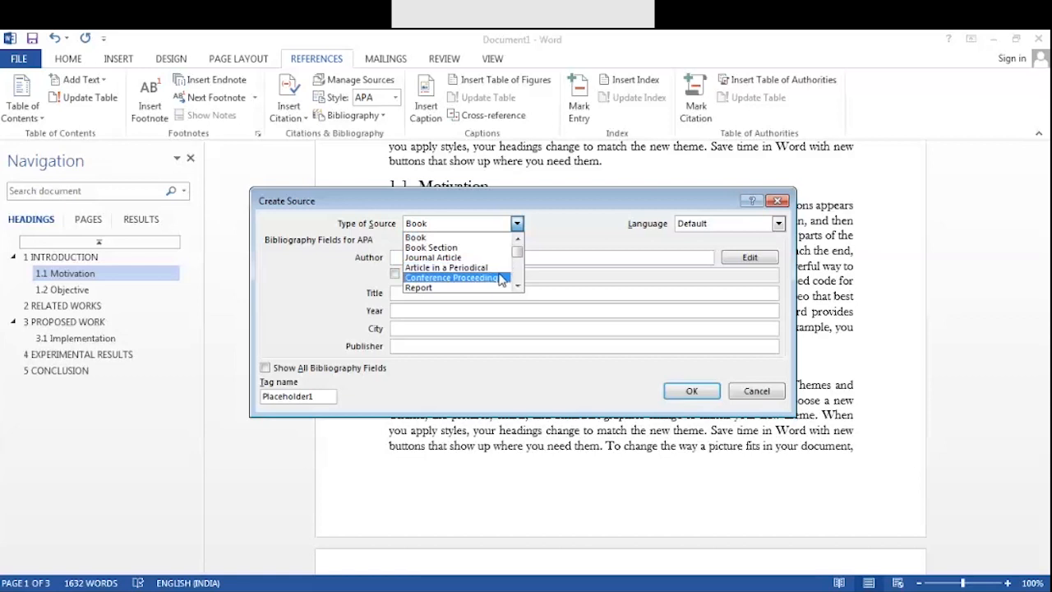
scroll(501, 280, down, 2)
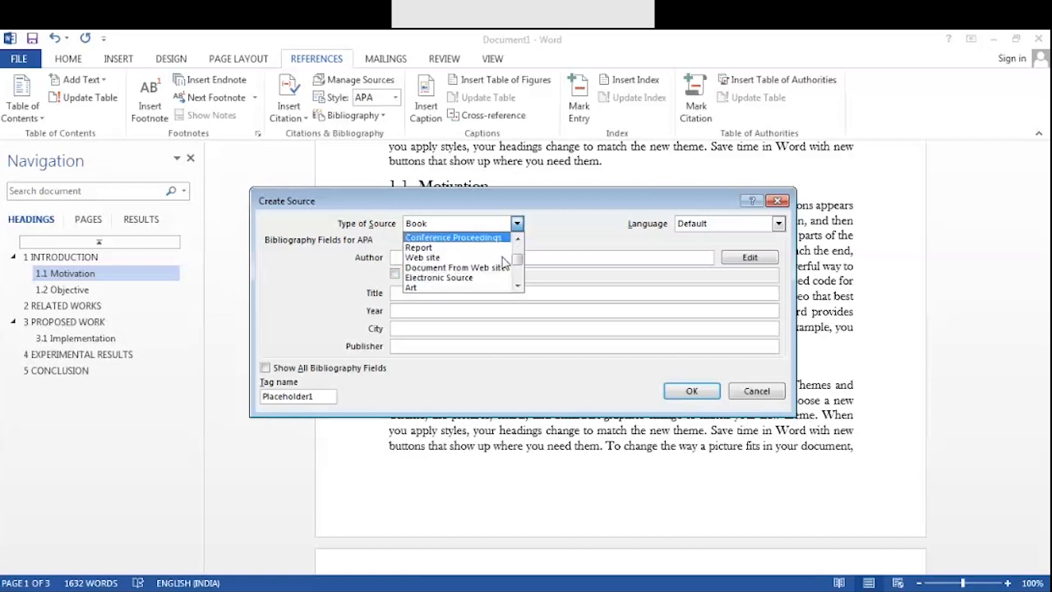
scroll(438, 261, up, 2)
scroll(438, 263, down, 2)
scroll(438, 265, up, 2)
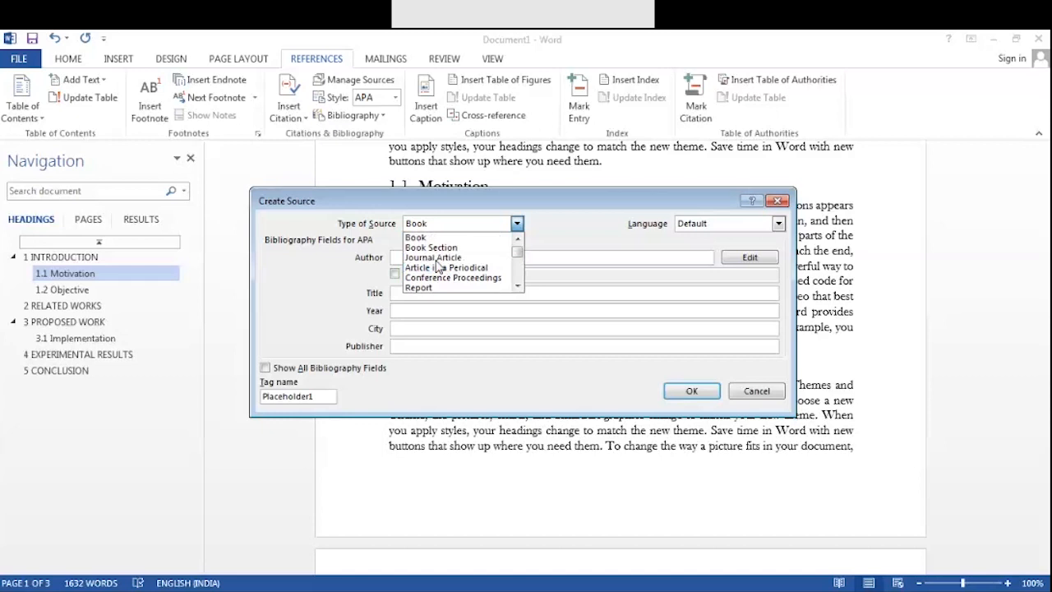
click(452, 239)
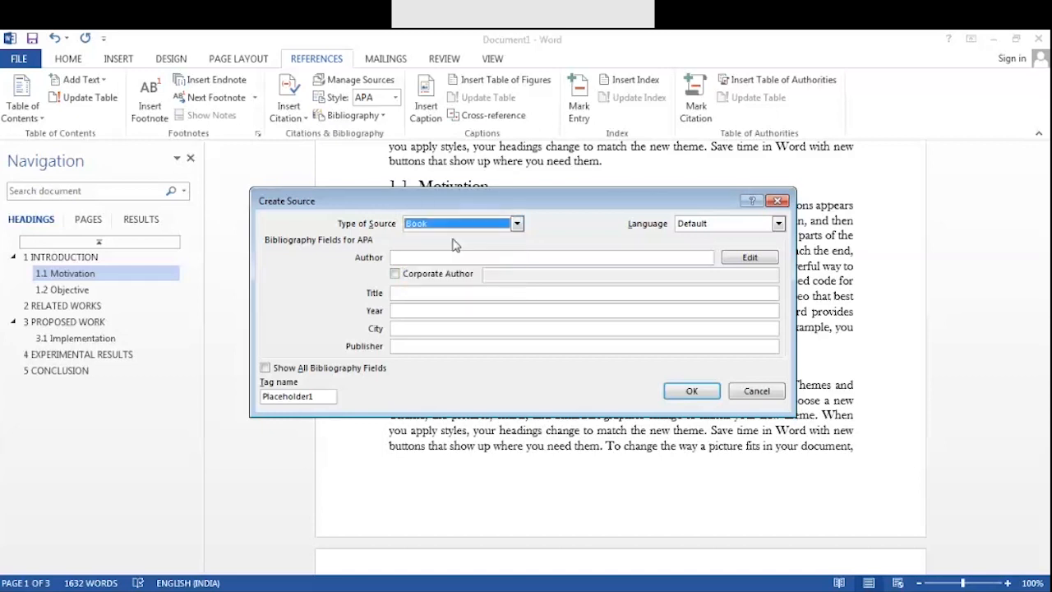
- Enter the full names of the book's two authors, separated by a semicolon, as the source's author
click(455, 256)
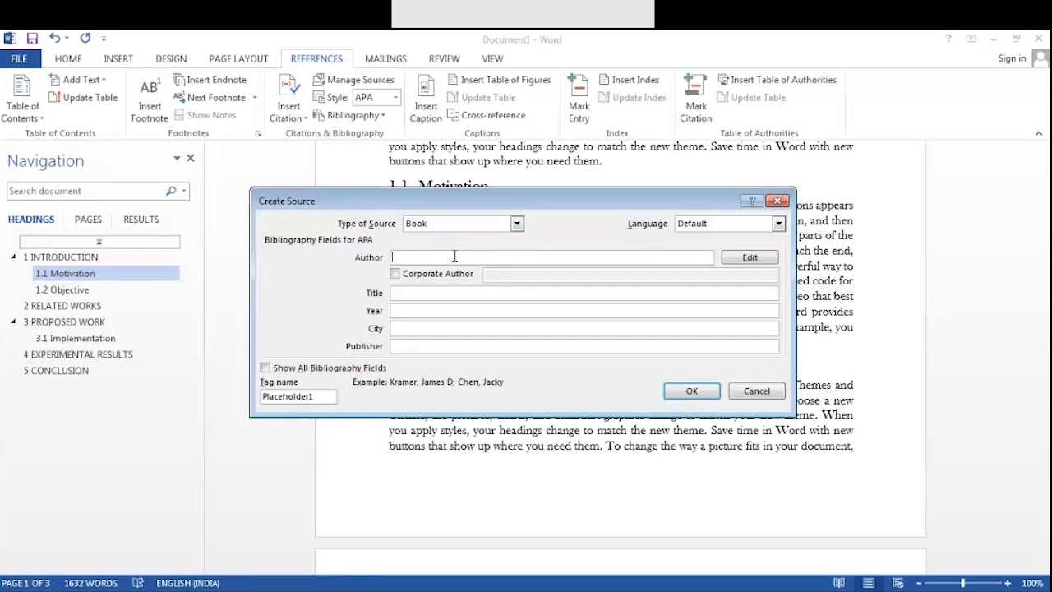
text(Tom,)
text(Williams)
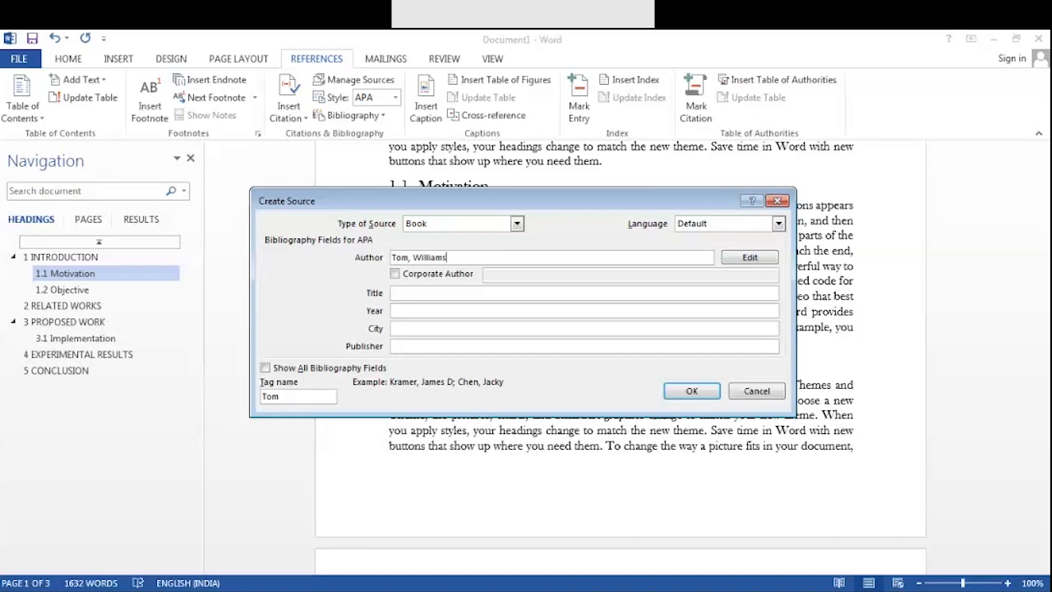
text(; Rina, Mitchelle)
- Set the source's title to "The Book on Refs and Citations" and its year to 2009
click(426, 292)
text(The Bo)
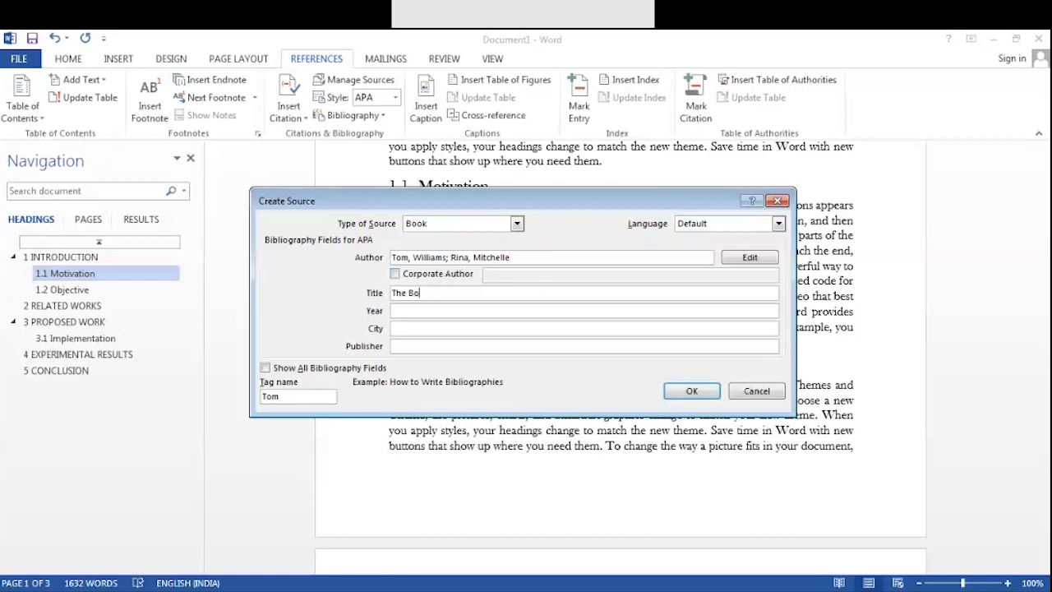
text(ok onn Natur)
key(BackSpace)
key(BackSpace)
key(BackSpace)
key(BackSpace)
key(BackSpace)
key(BackSpace)
key(BackSpace)
text(Refs and Citations)
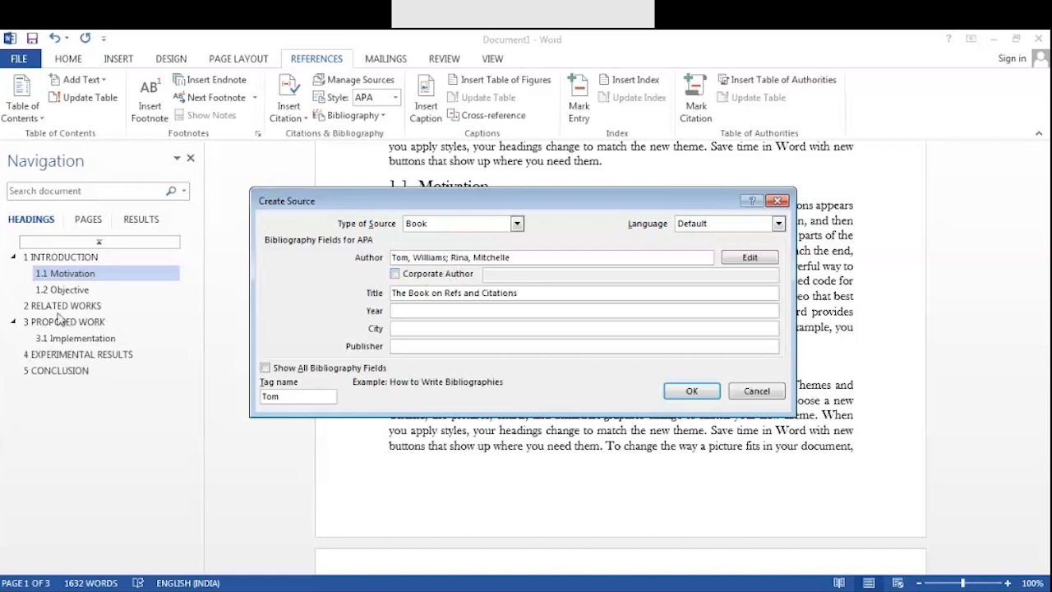
click(394, 312)
text(2009)
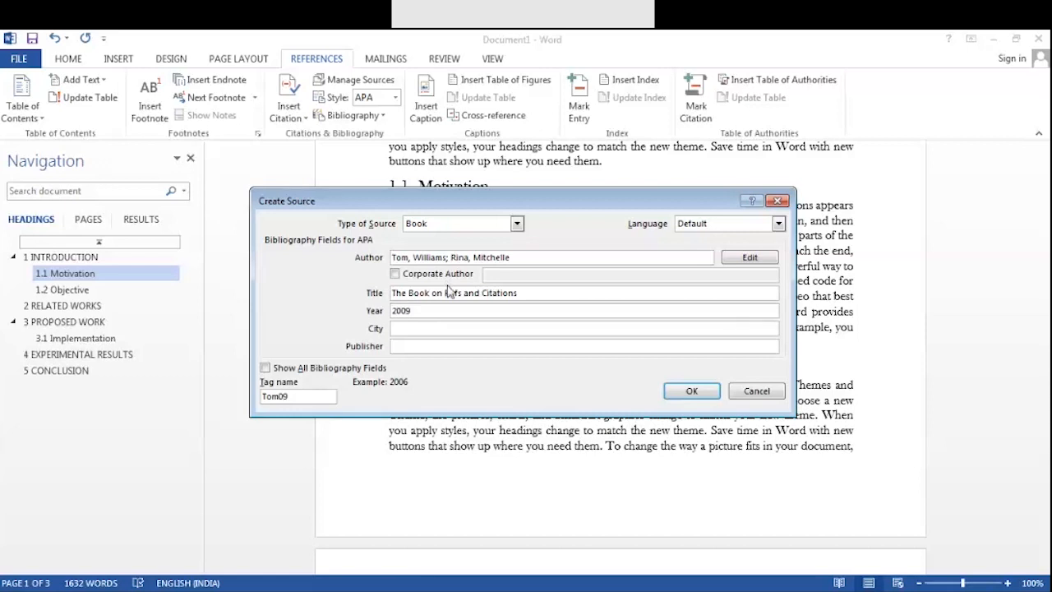
- Set the book source's city to Chennai and publisher to PHI, and insert its citation at the end of the Motivation paragraph
click(442, 329)
text(Chennai)
key(Tab)
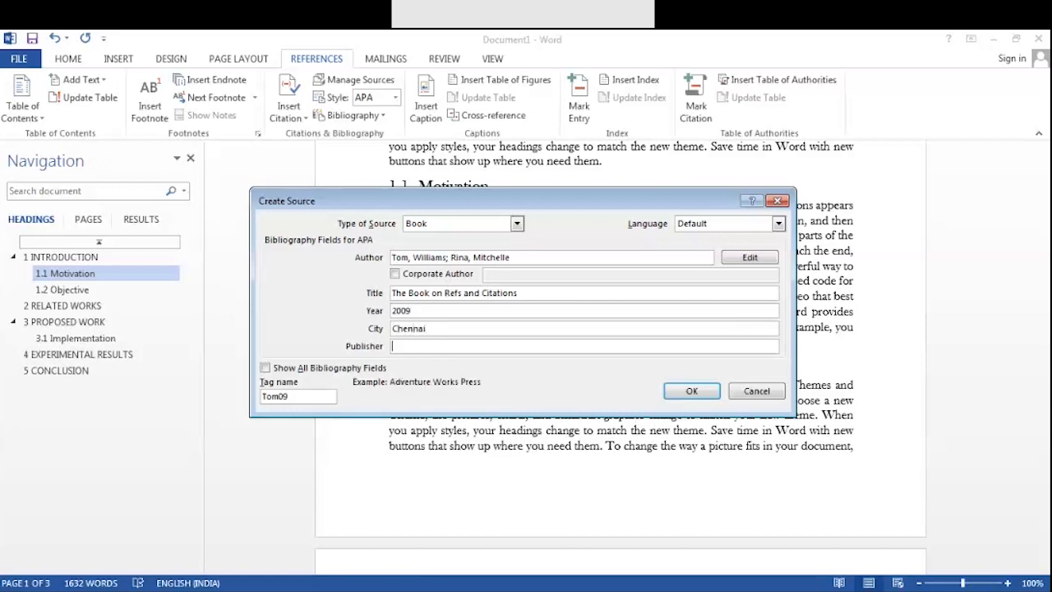
text(Ta)
key(BackSpace)
key(BackSpace)
text(PHI)
click(691, 396)
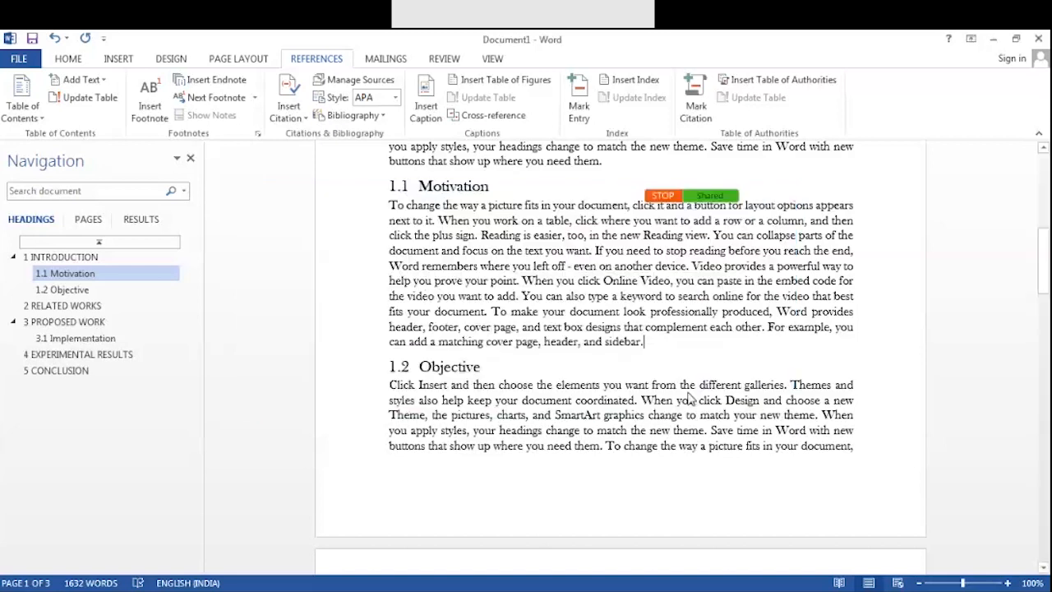
click(716, 343)
click(768, 359)
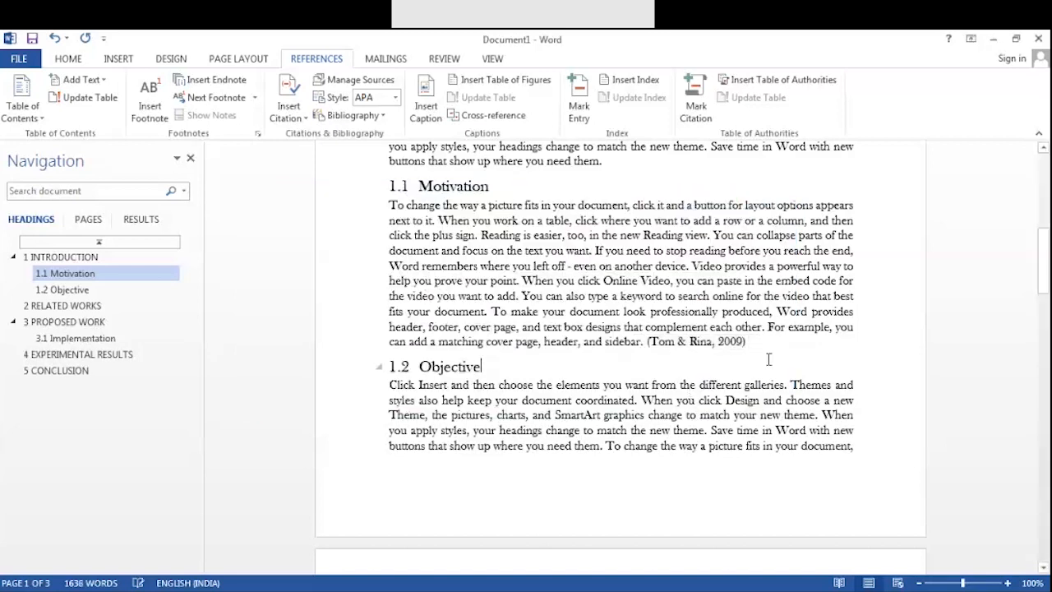
click(789, 347)
click(751, 338)
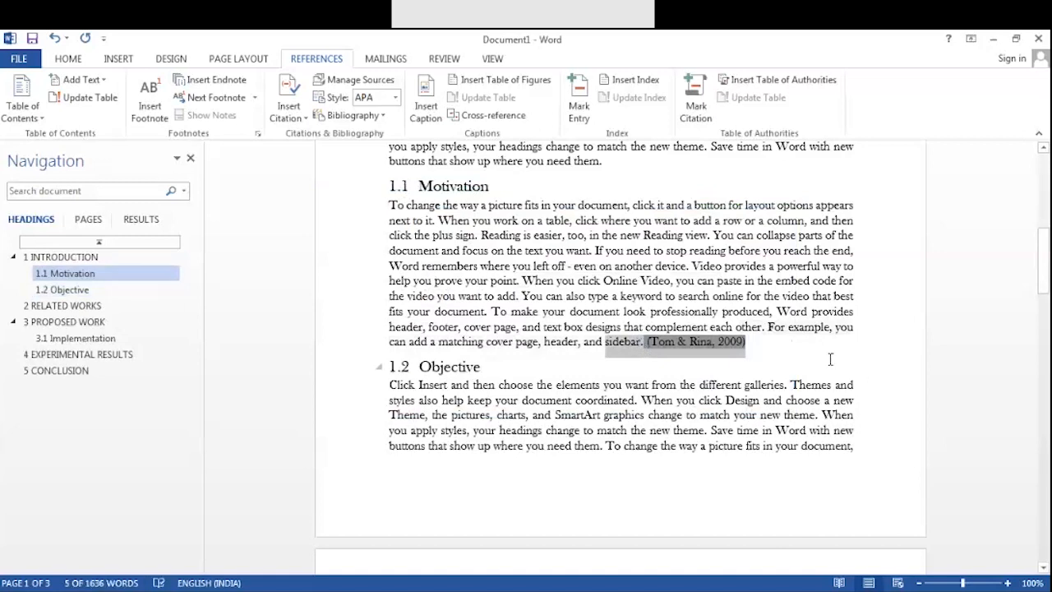
- Try the MLA and IEEE bibliography styles on the Motivation citation, and return the style to APA
click(729, 347)
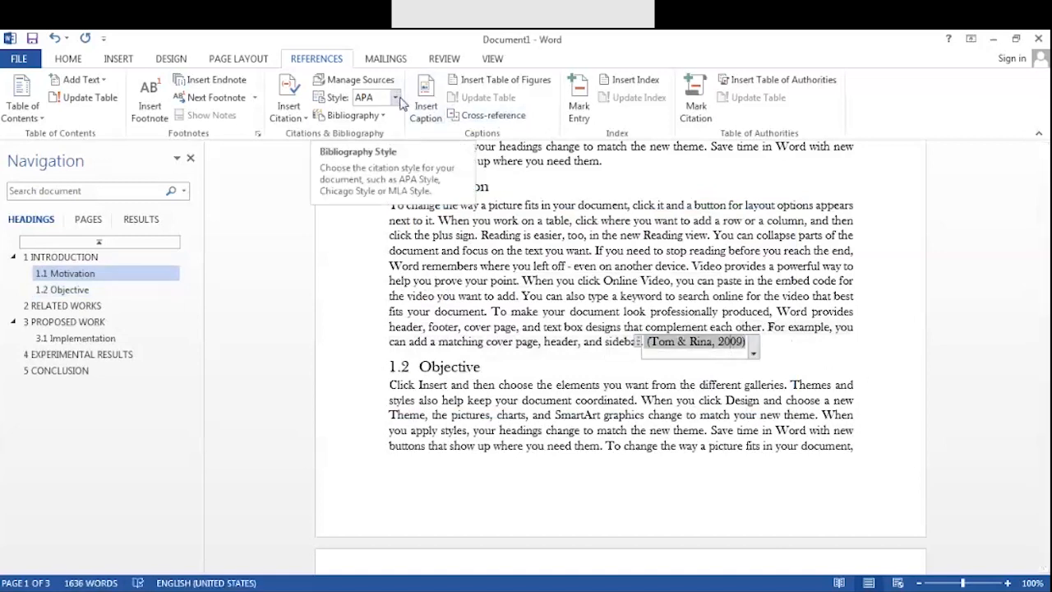
click(396, 97)
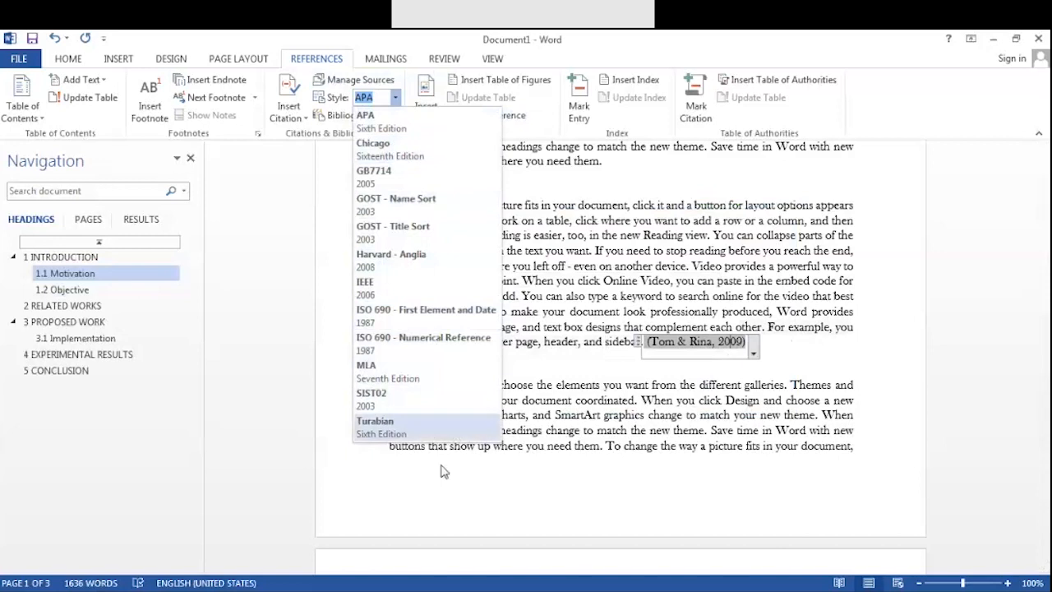
click(403, 380)
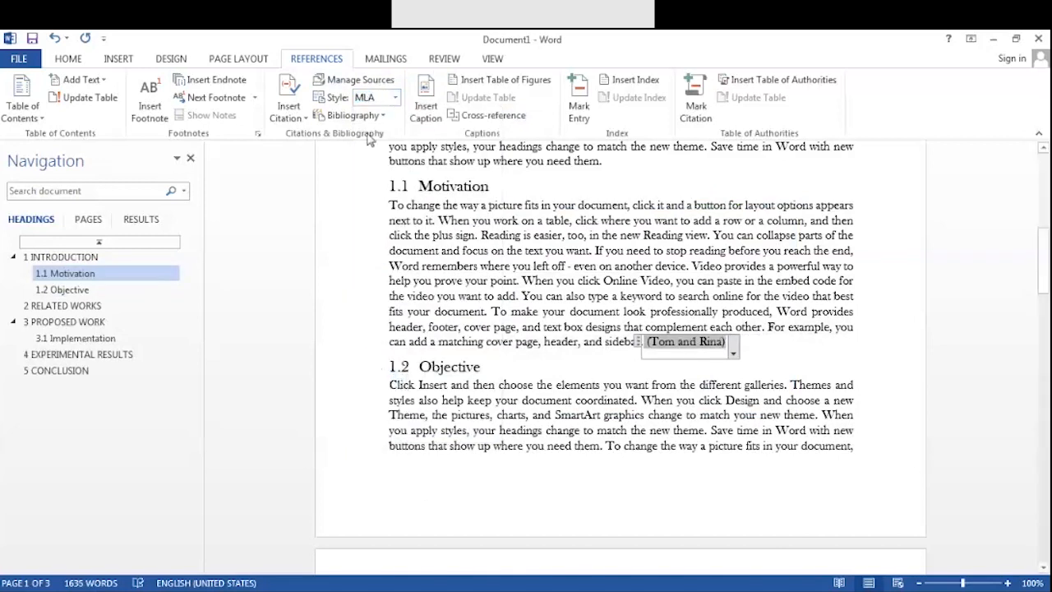
click(394, 97)
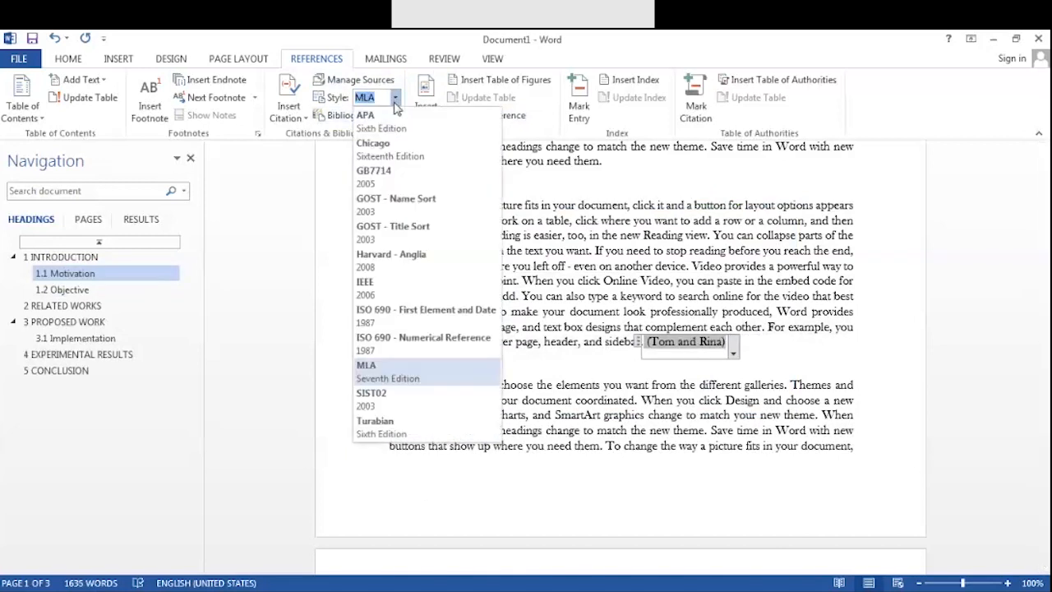
click(423, 297)
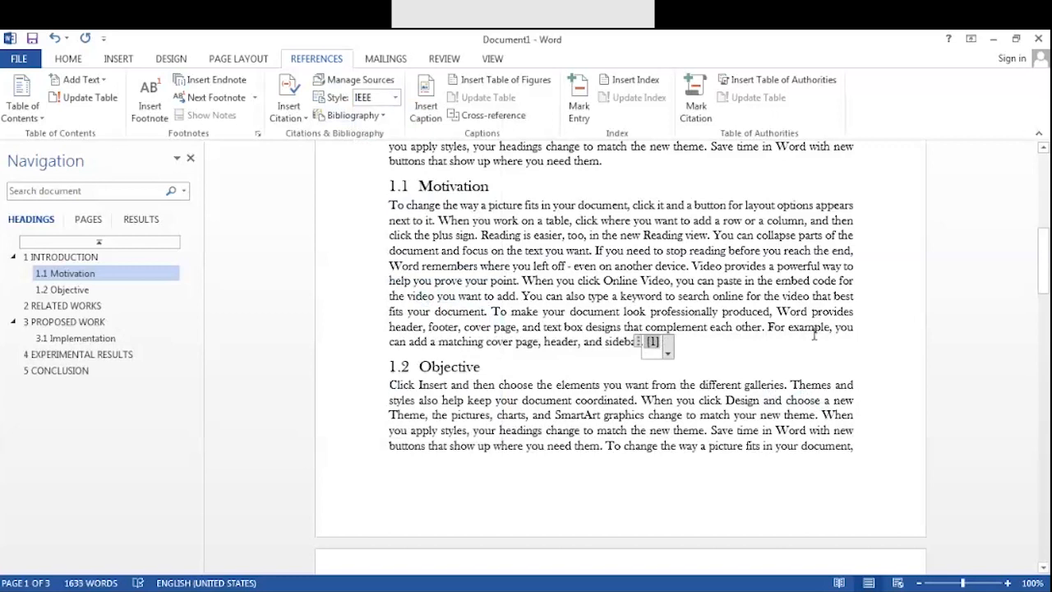
click(394, 97)
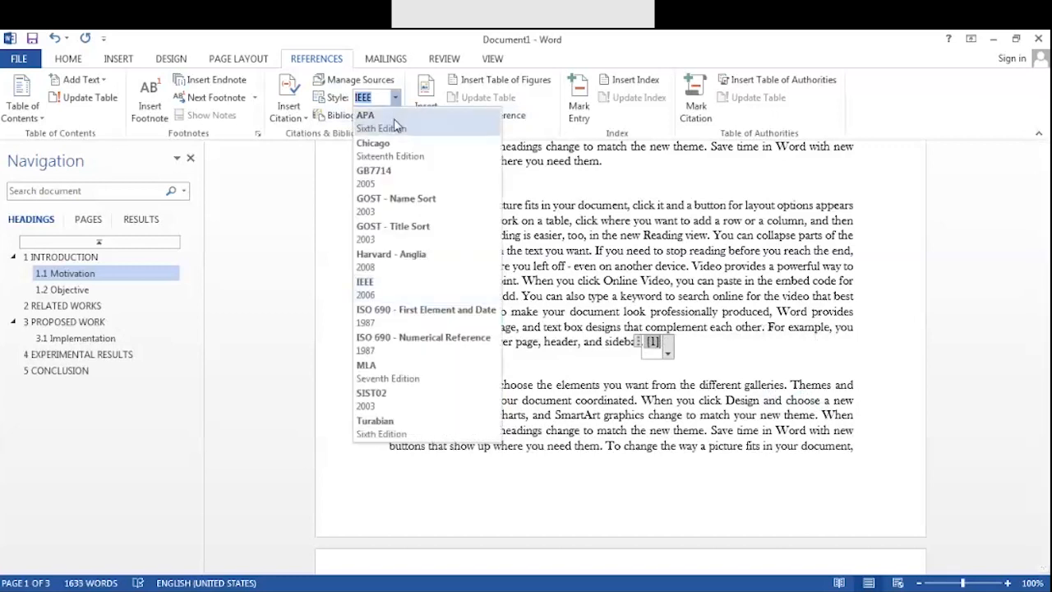
click(396, 121)
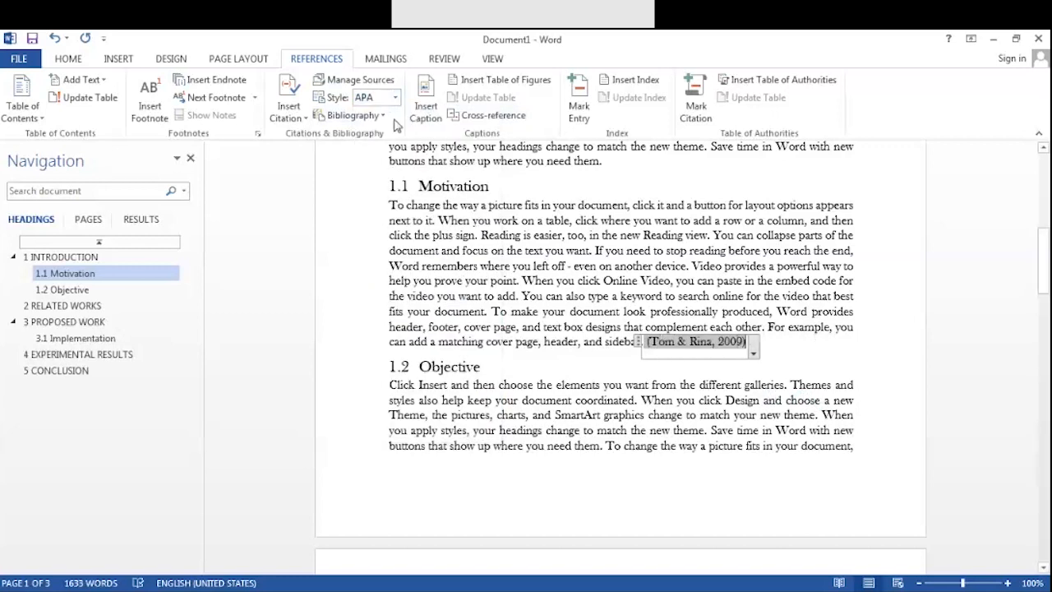
click(788, 328)
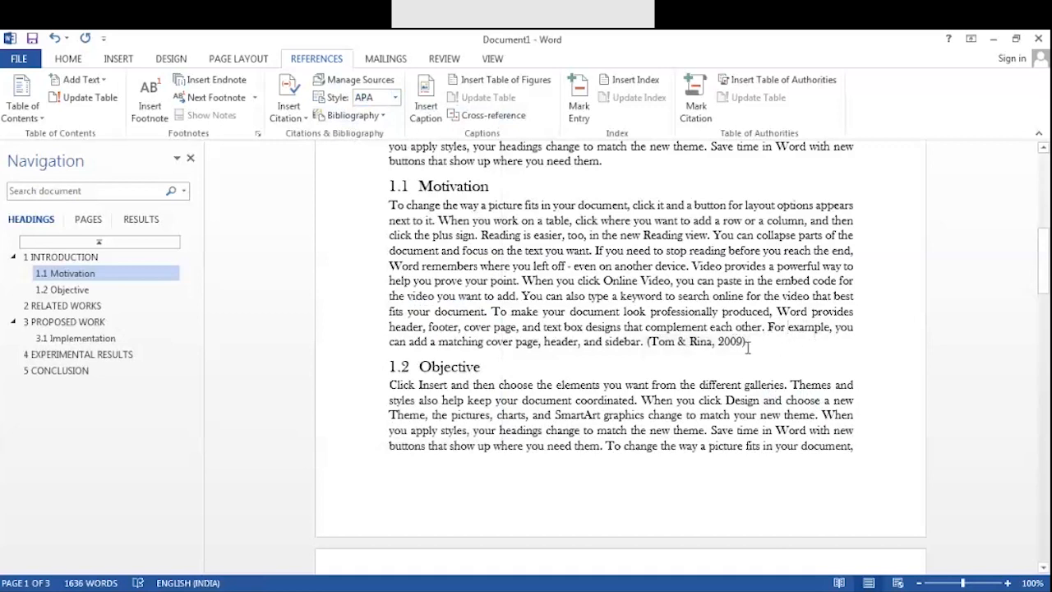
- Insert a citation of the existing 2009 book in the RELATED WORKS paragraph, after the sentence ending "keep your document coordinated."
scroll(643, 399, down, 8)
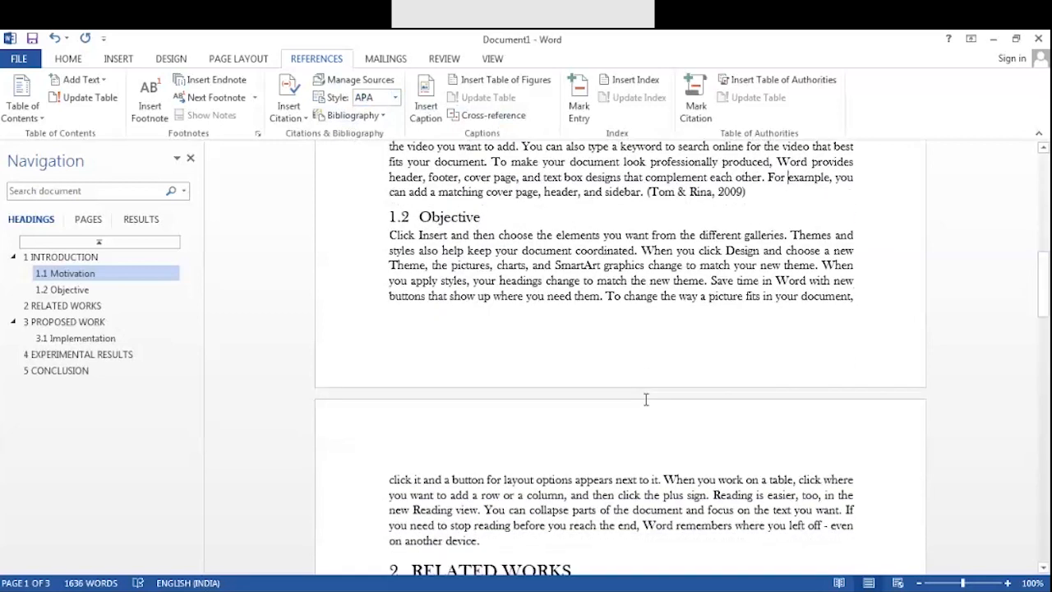
click(512, 323)
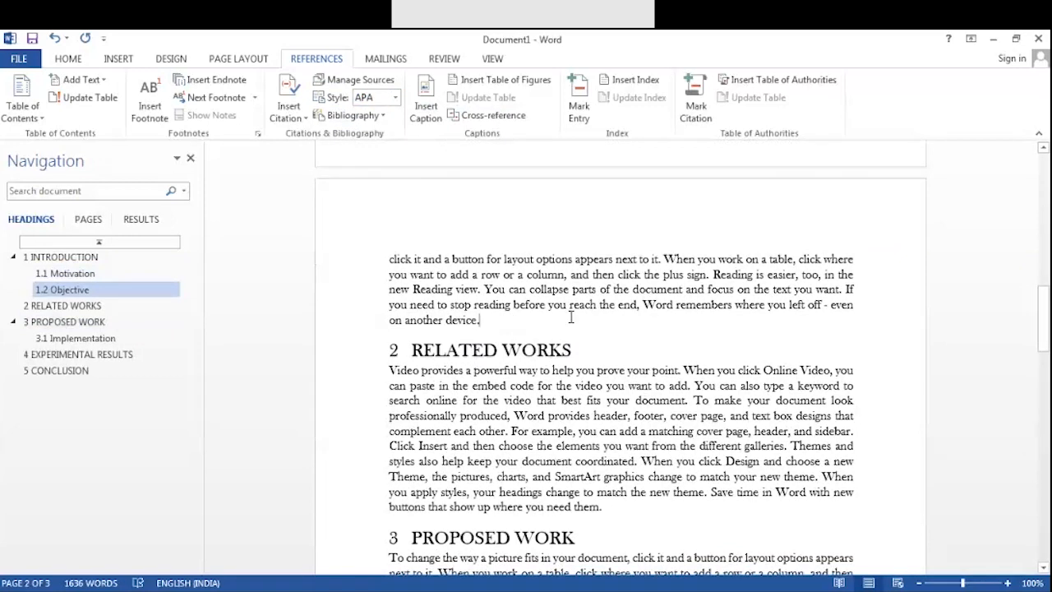
scroll(512, 323, down, 1)
scroll(599, 320, down, 3)
click(642, 314)
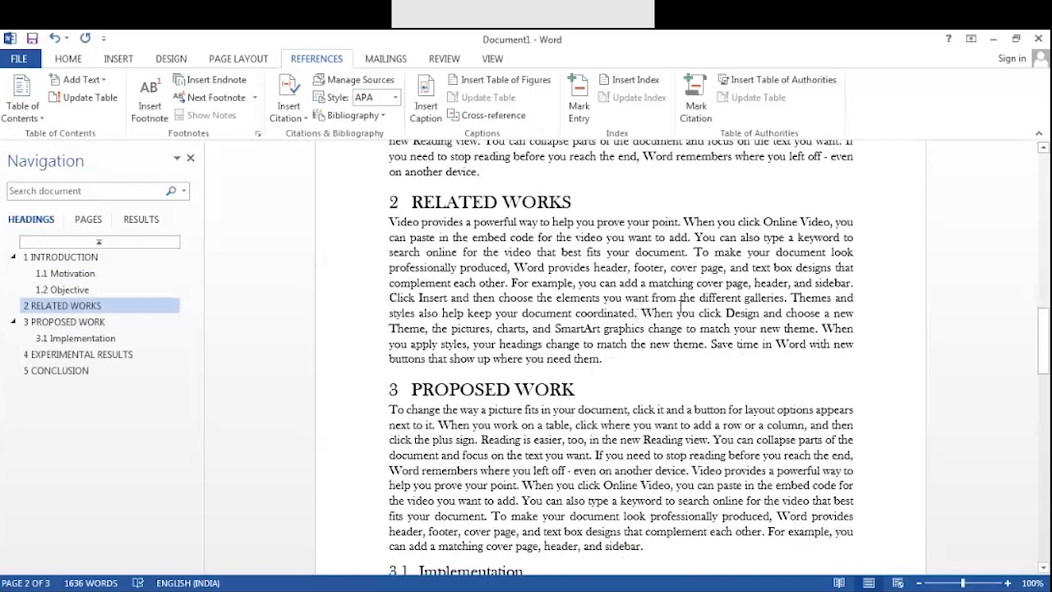
click(288, 106)
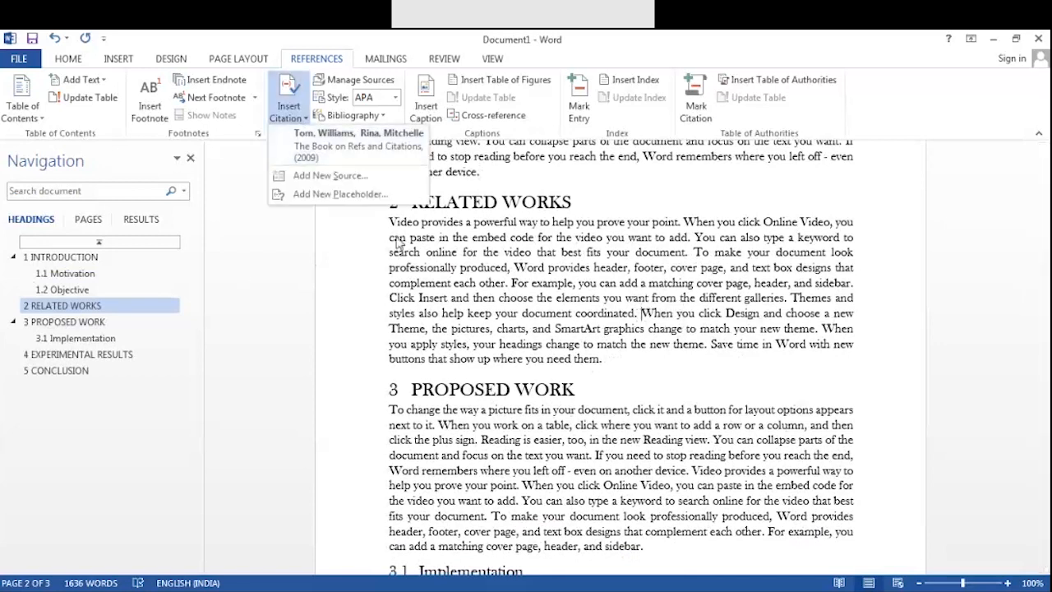
click(343, 156)
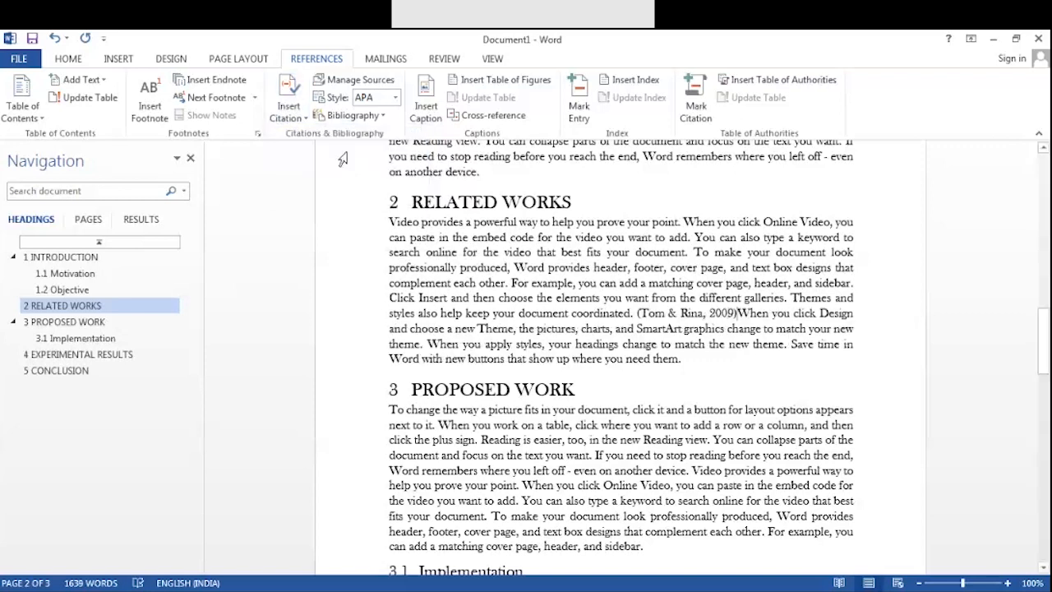
click(649, 314)
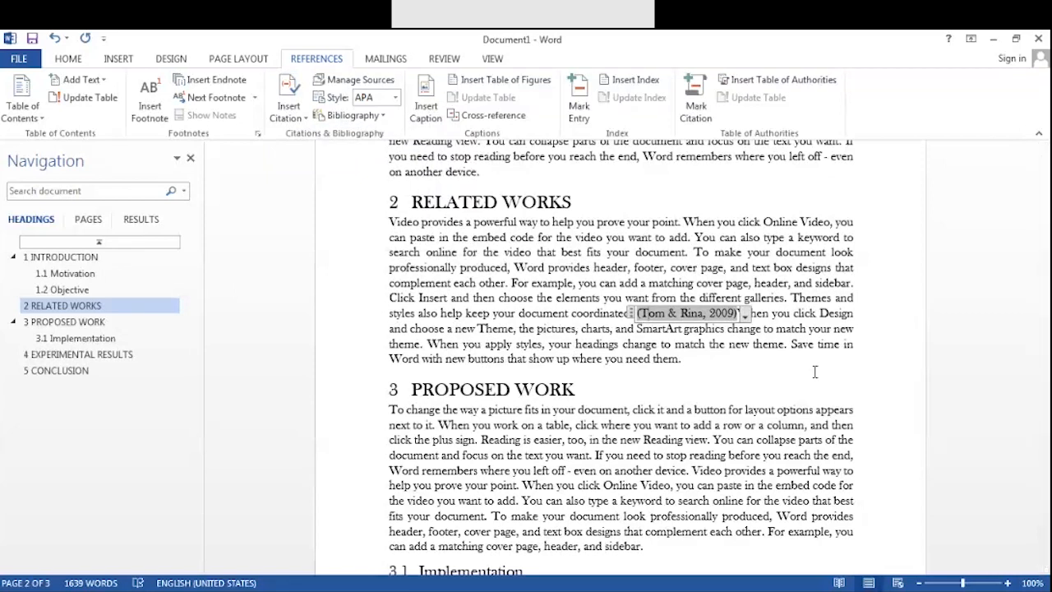
click(815, 371)
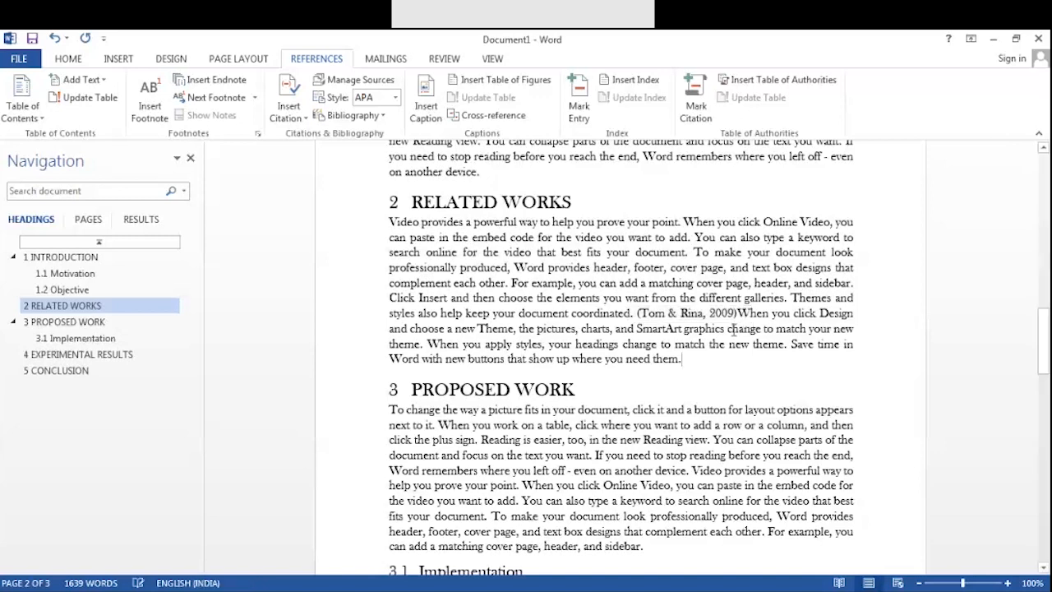
- Start a new Journal Article citation source at the end of the PROPOSED WORK paragraph and enter its two authors, separated by a semicolon
scroll(658, 362, down, 2)
scroll(654, 367, down, 2)
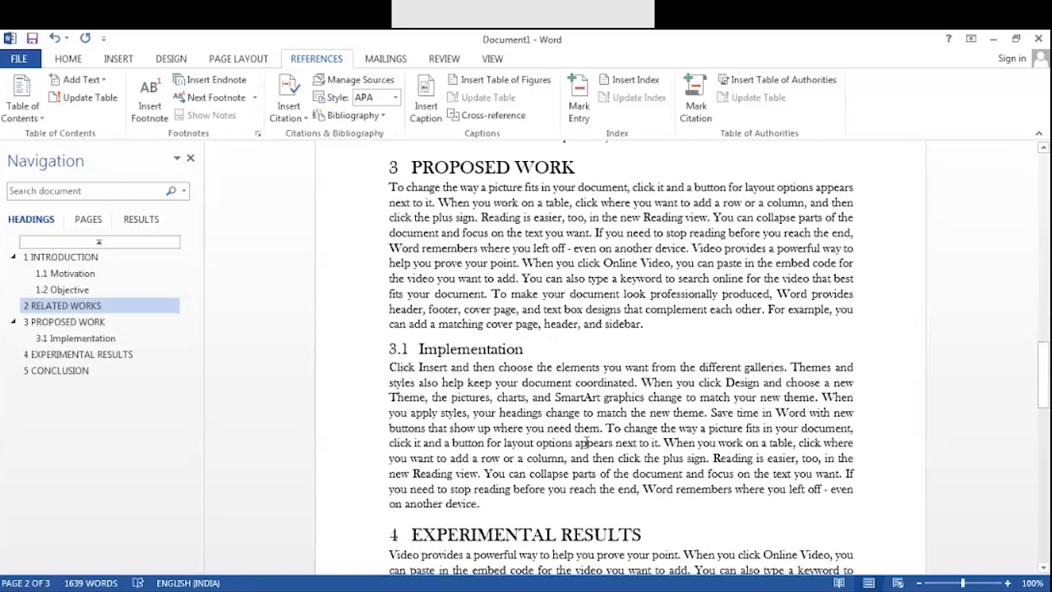
click(688, 325)
click(293, 113)
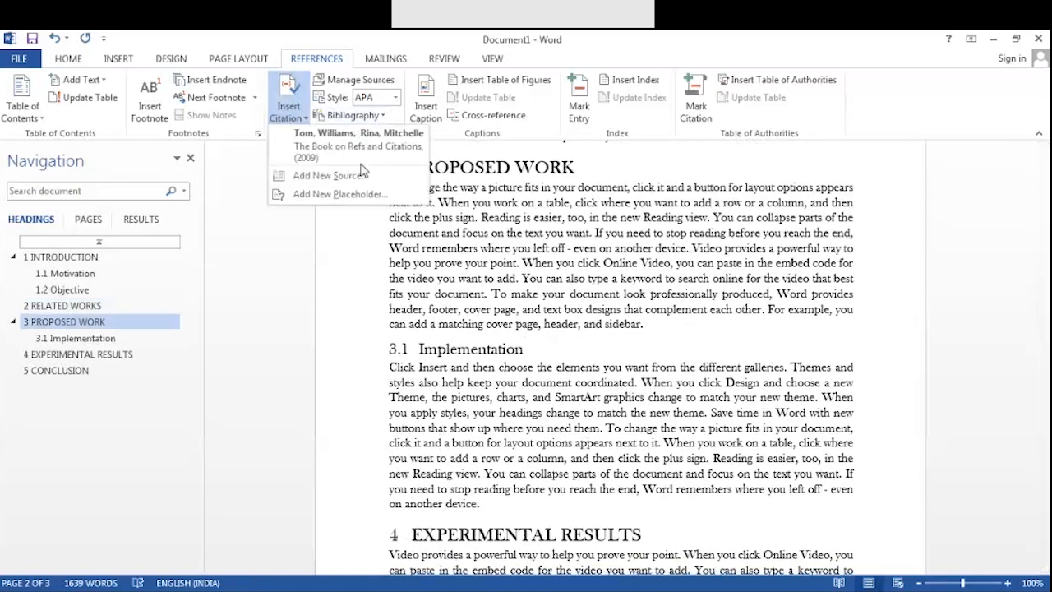
click(344, 175)
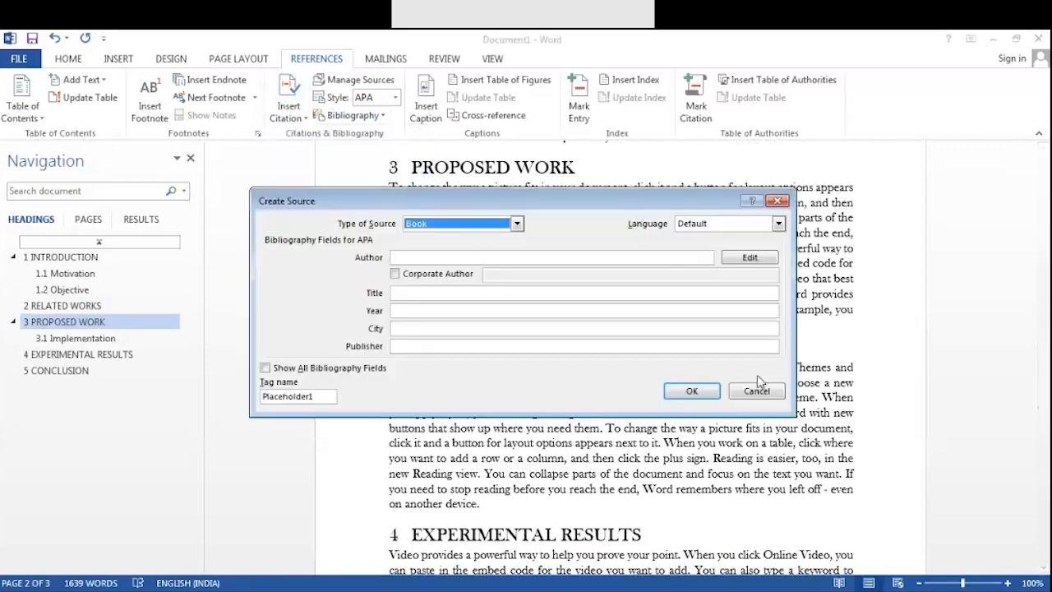
click(490, 227)
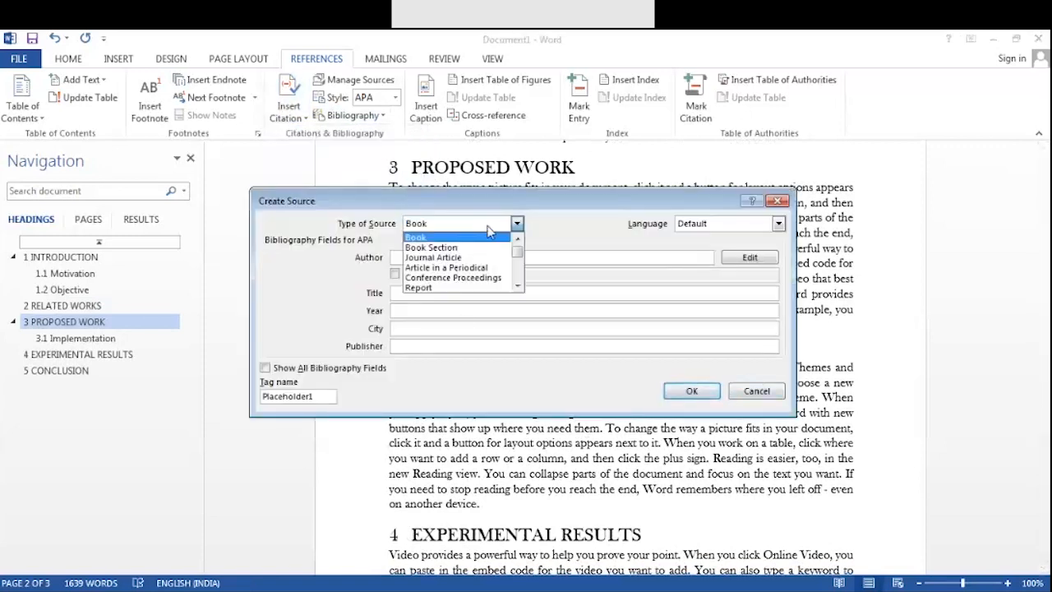
click(424, 258)
text(Sample, Mac;)
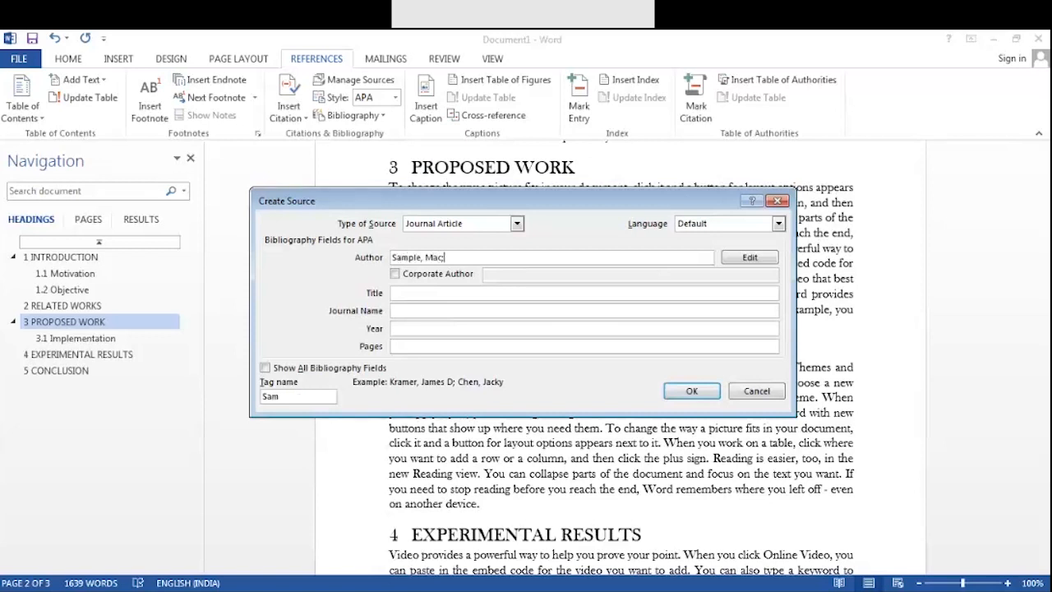
text( Admin, One)
- Set the journal article's title to "A Review on Refs"
click(495, 289)
text(A Jou)
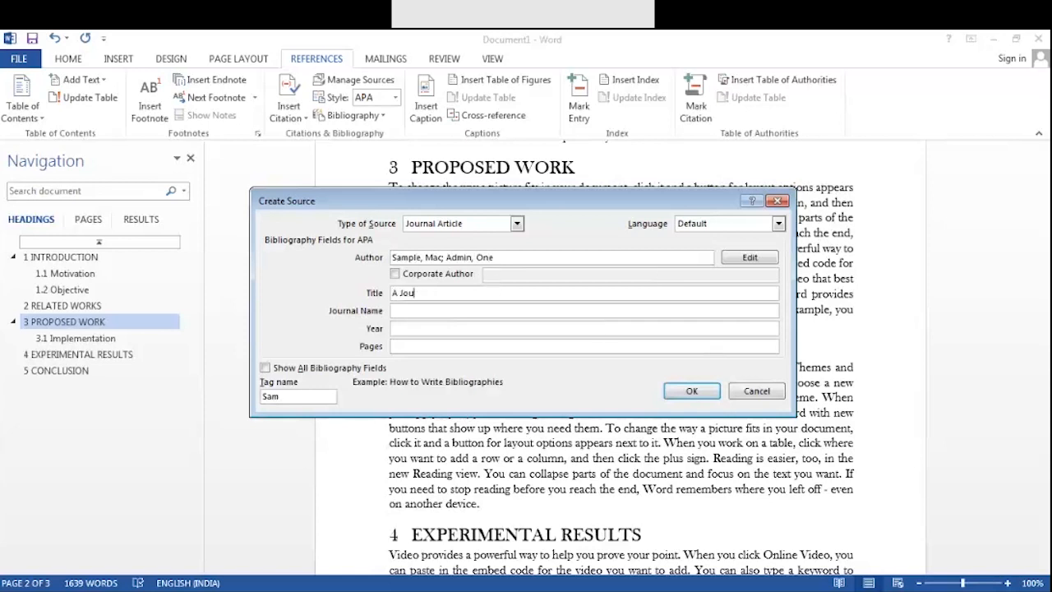
text(rnal on M)
key(BackSpace)
key(BackSpace)
key(BackSpace)
key(BackSpace)
key(BackSpace)
key(BackSpace)
key(BackSpace)
key(BackSpace)
key(BackSpace)
key(BackSpace)
key(BackSpace)
key(BackSpace)
text(Review)
key(BackSpace)
key(BackSpace)
key(BackSpace)
key(BackSpace)
key(BackSpace)
key(BackSpace)
text(review)
key(BackSpace)
key(BackSpace)
key(BackSpace)
key(BackSpace)
key(BackSpace)
key(BackSpace)
key(BackSpace)
key(BackSpace)
key(BackSpace)
text(A Review on Refs)
- Set the article's journal name to "Journal of Word" and its year to 2001
click(438, 308)
text(Jounra)
key(BackSpace)
key(BackSpace)
key(BackSpace)
text(rna)
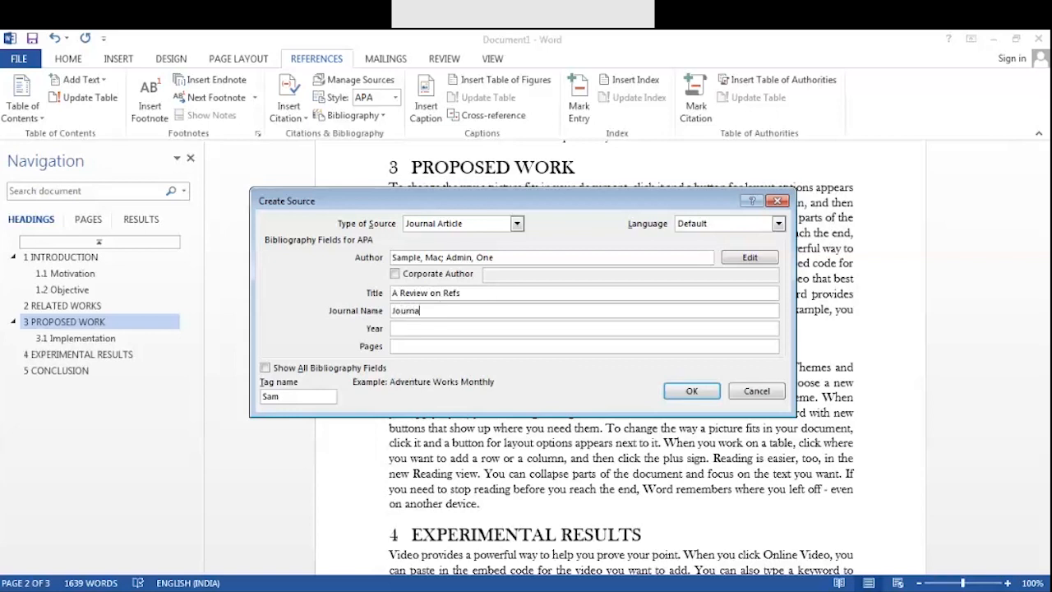
text(l of Word)
click(437, 328)
text(2001)
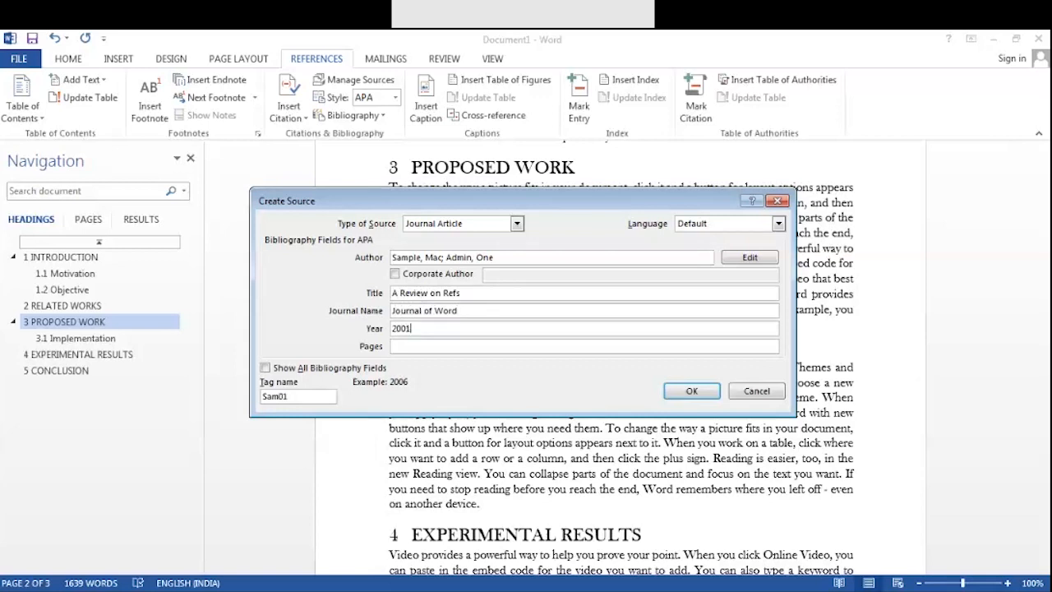
- Set the article's pages to 50-55 and insert its citation at the end of the PROPOSED WORK paragraph
click(436, 346)
text(50-55)
click(692, 391)
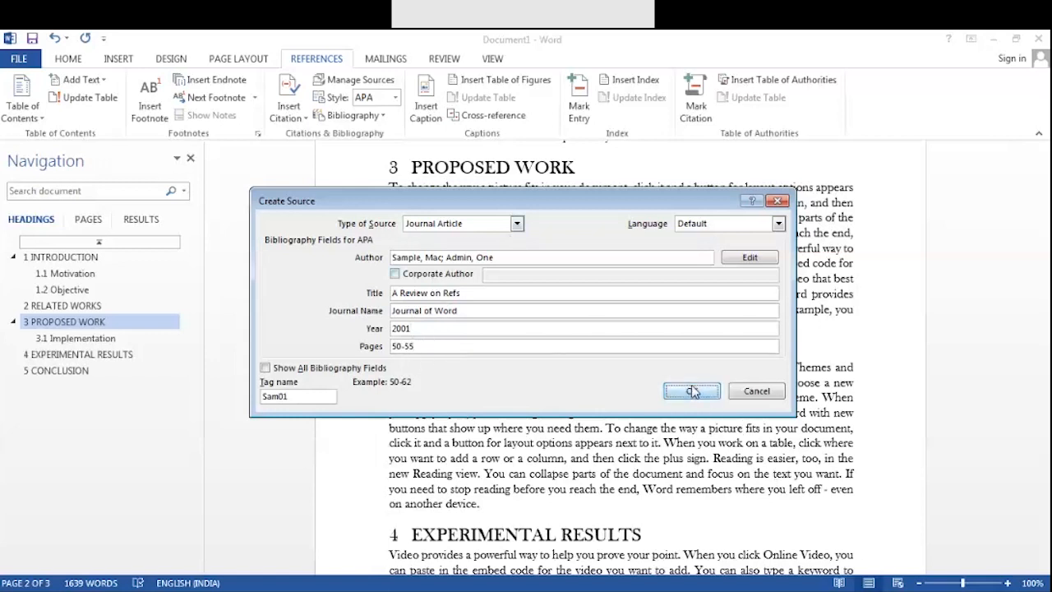
click(780, 324)
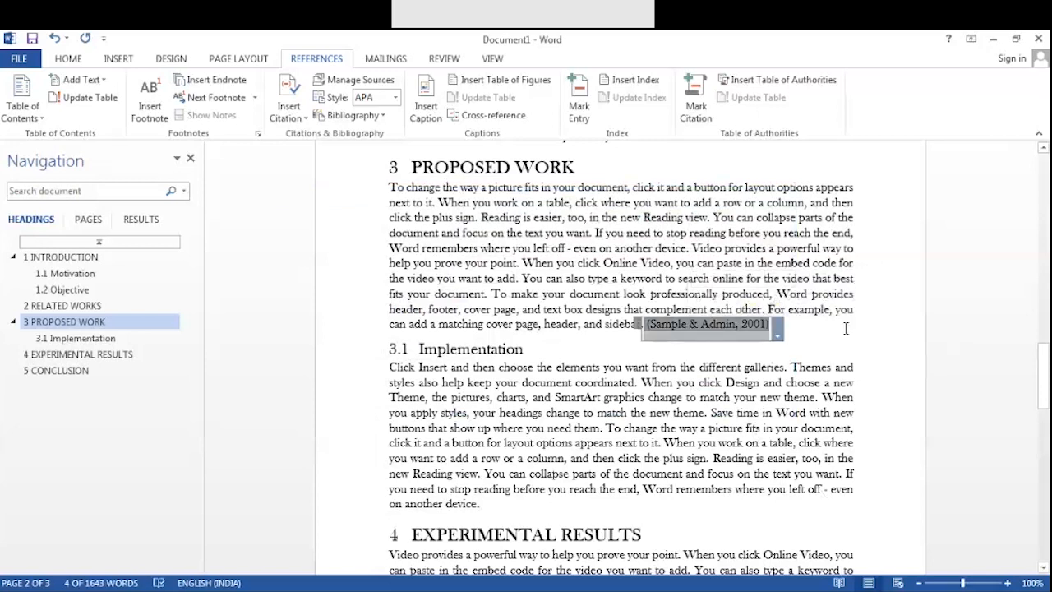
click(819, 331)
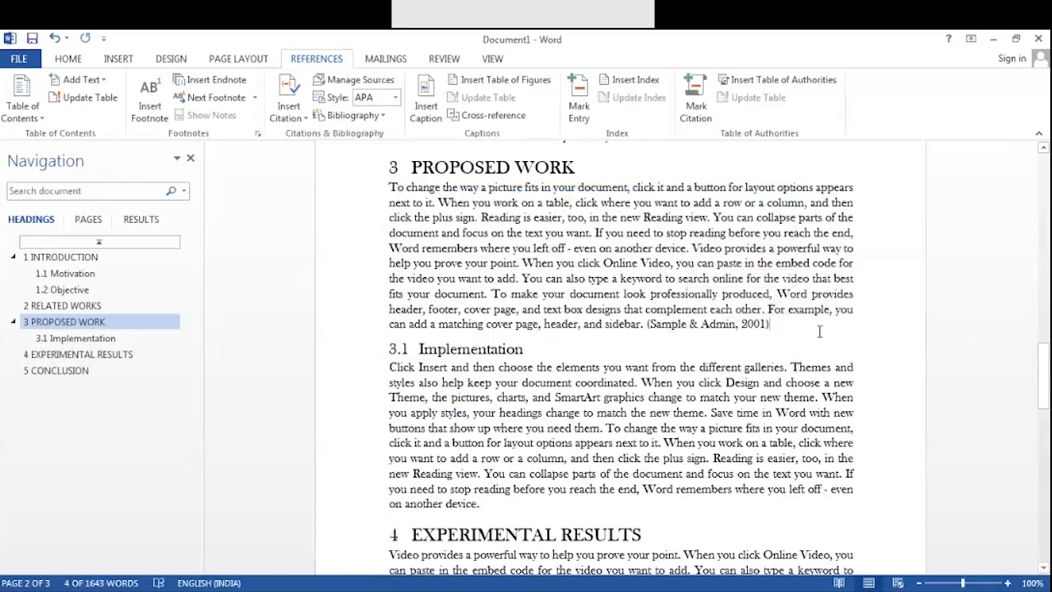
- Insert a built-in References bibliography on the empty line below the CONCLUSION section
scroll(819, 332, down, 5)
scroll(819, 332, down, 10)
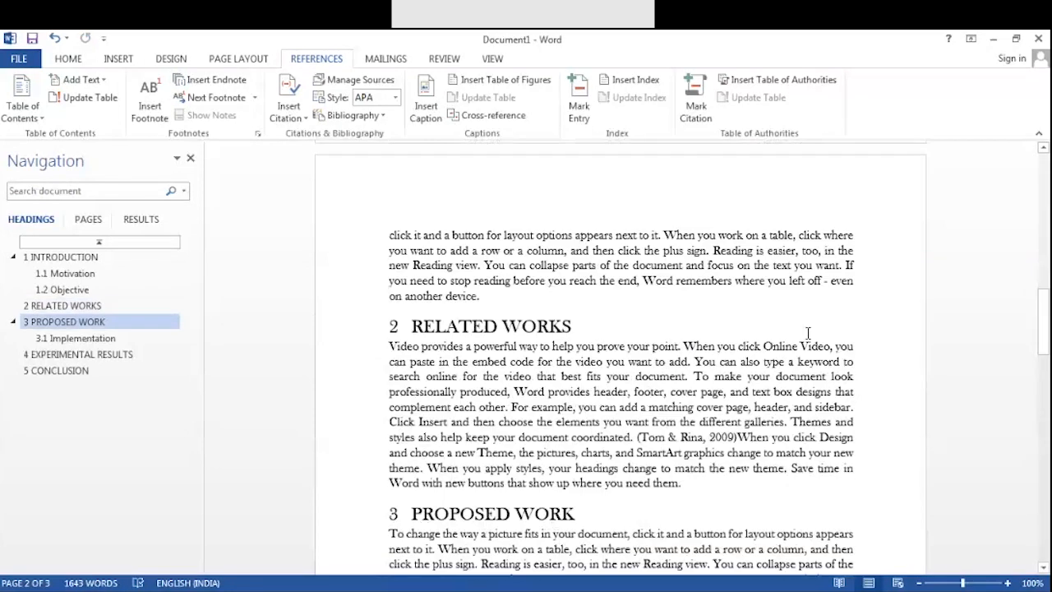
scroll(671, 308, down, 1)
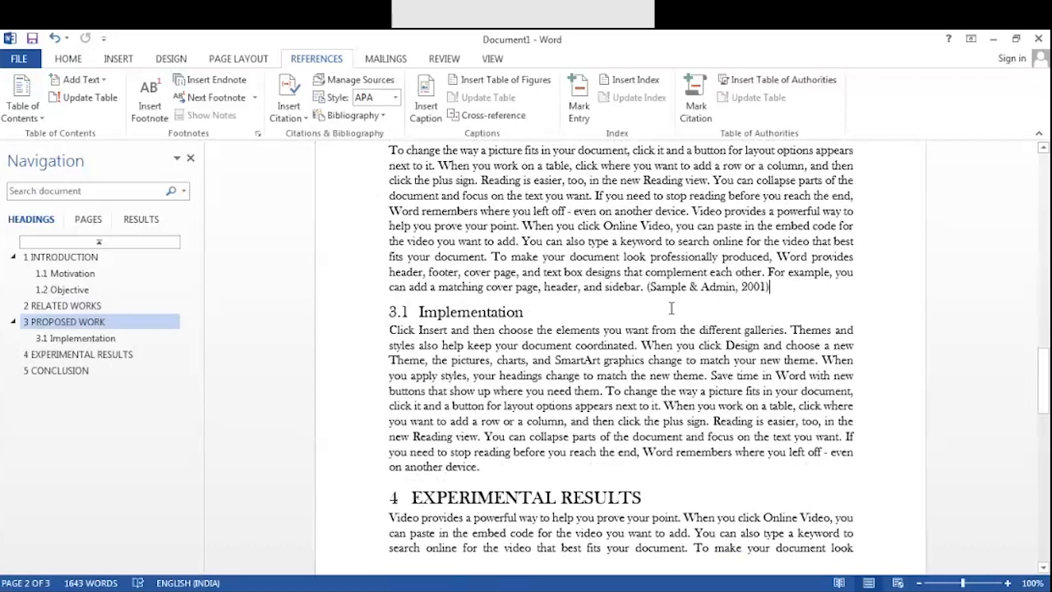
scroll(620, 328, down, 12)
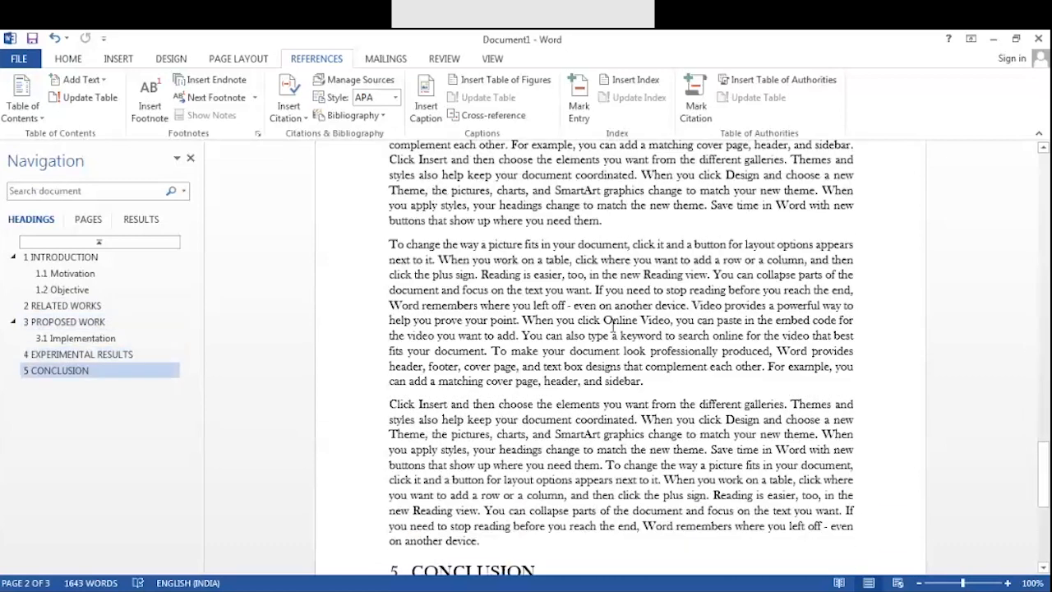
click(566, 406)
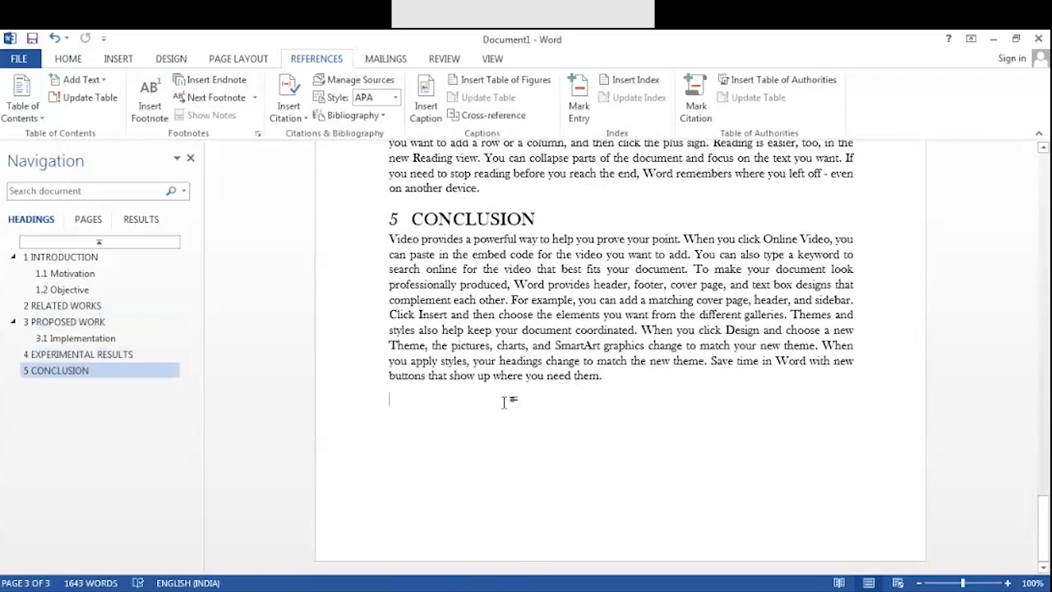
click(382, 118)
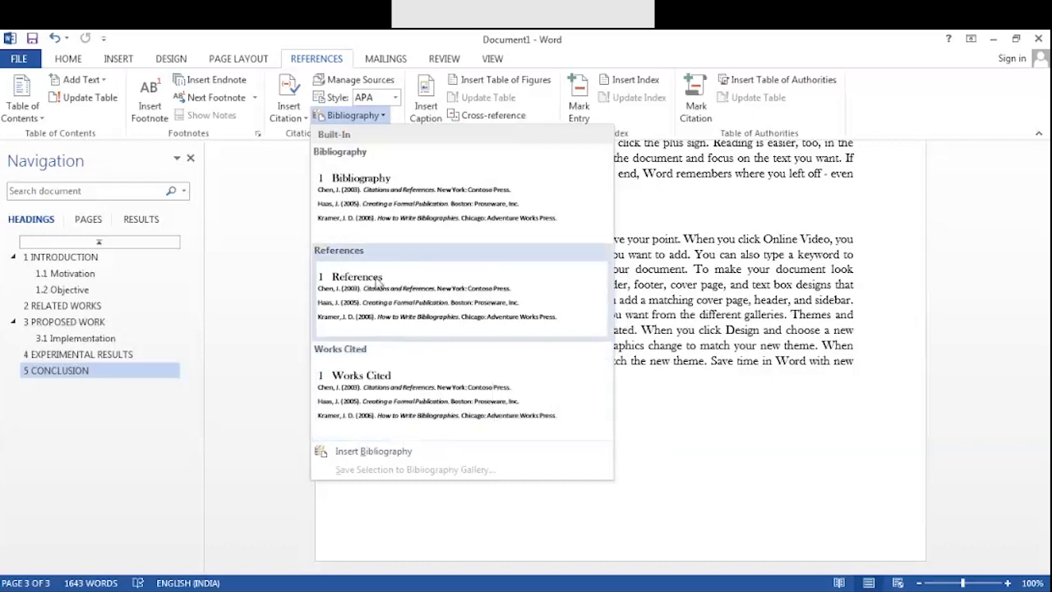
click(540, 294)
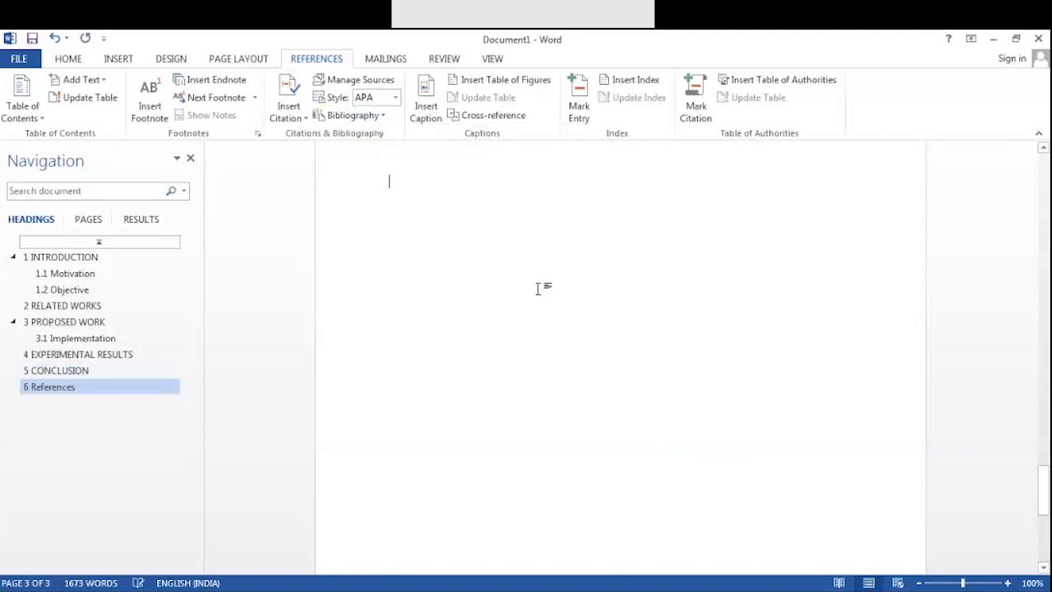
scroll(589, 303, up, 6)
scroll(589, 303, down, 2)
click(498, 383)
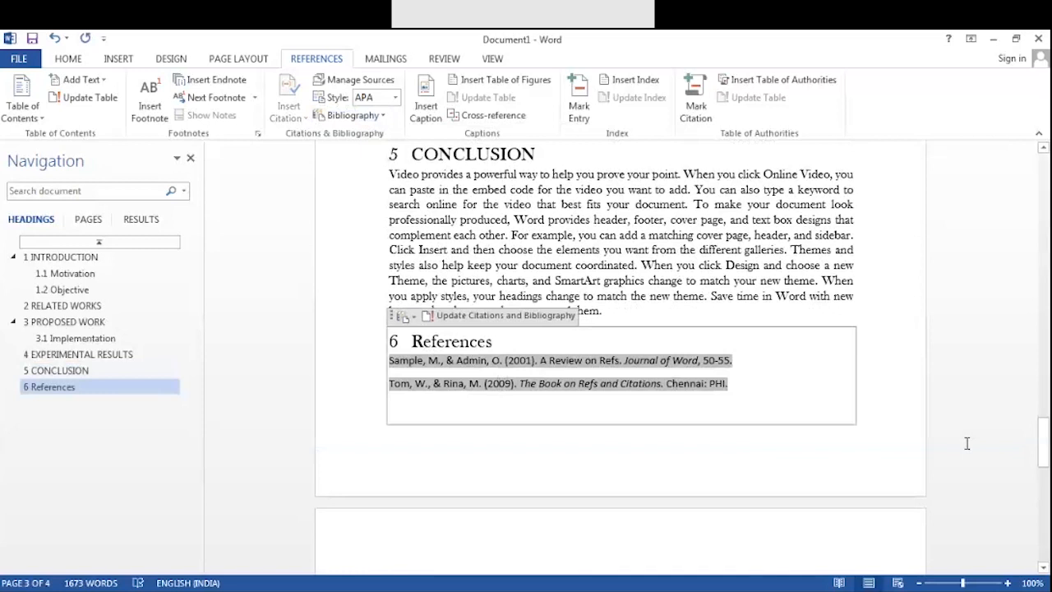
- Change the document's citation and bibliography style to IEEE
scroll(744, 261, up, 5)
scroll(436, 155, down, 3)
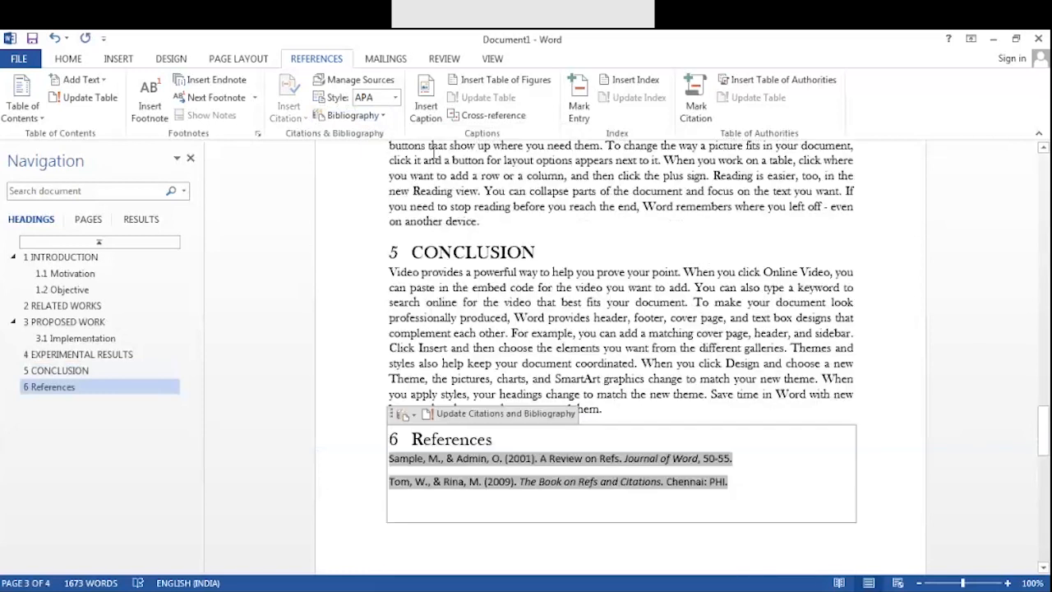
scroll(434, 156, down, 1)
click(395, 98)
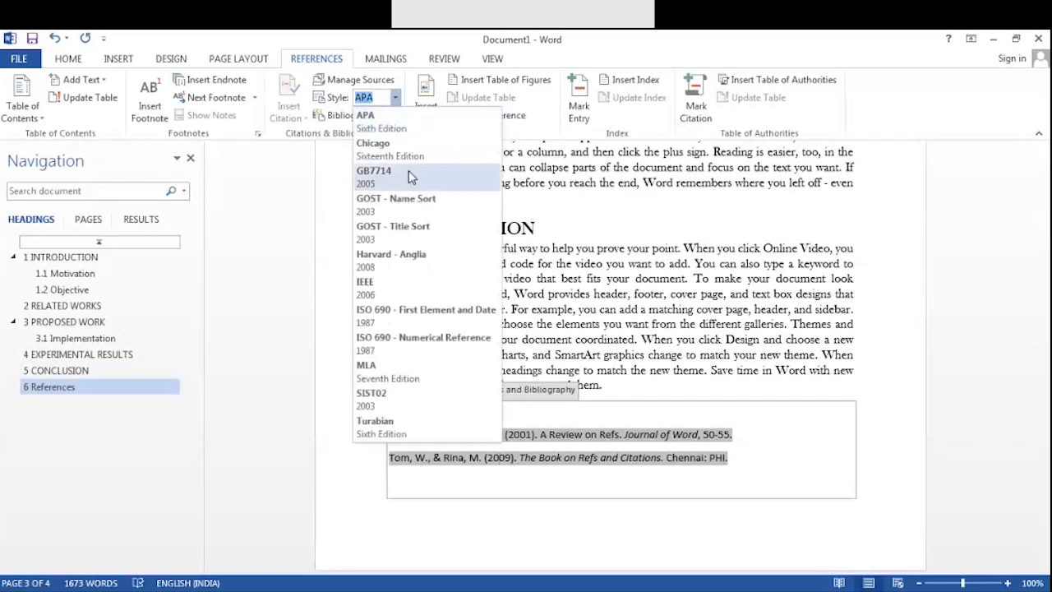
click(427, 284)
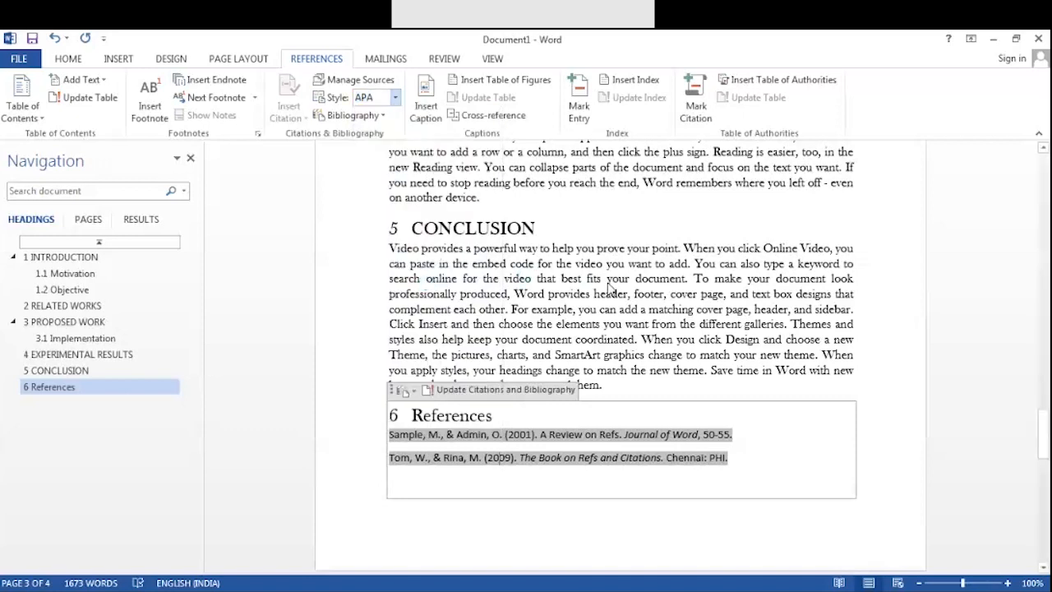
- Examine the in-text citations in the Motivation, RELATED WORKS and PROPOSED WORK sections and compare them with the reference list
scroll(497, 254, up, 10)
scroll(497, 254, up, 12)
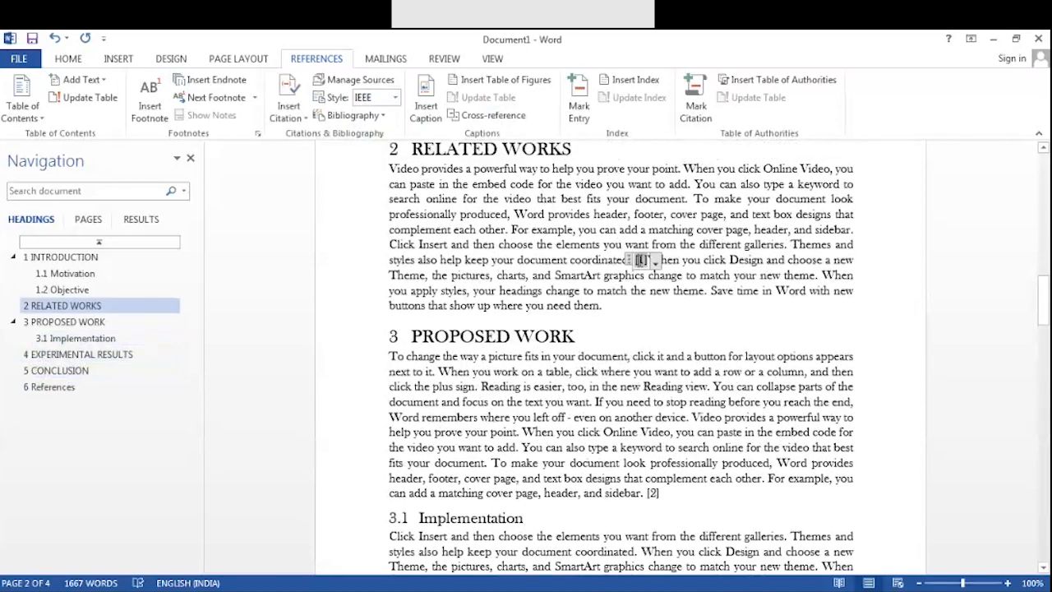
scroll(652, 337, down, 3)
scroll(652, 336, down, 5)
scroll(651, 337, down, 10)
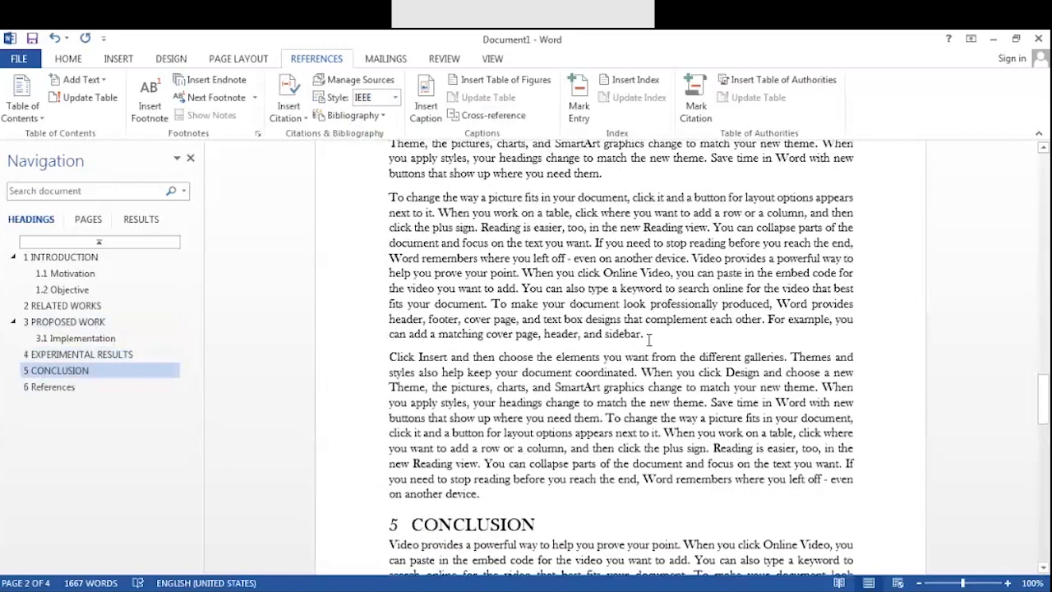
scroll(649, 339, up, 10)
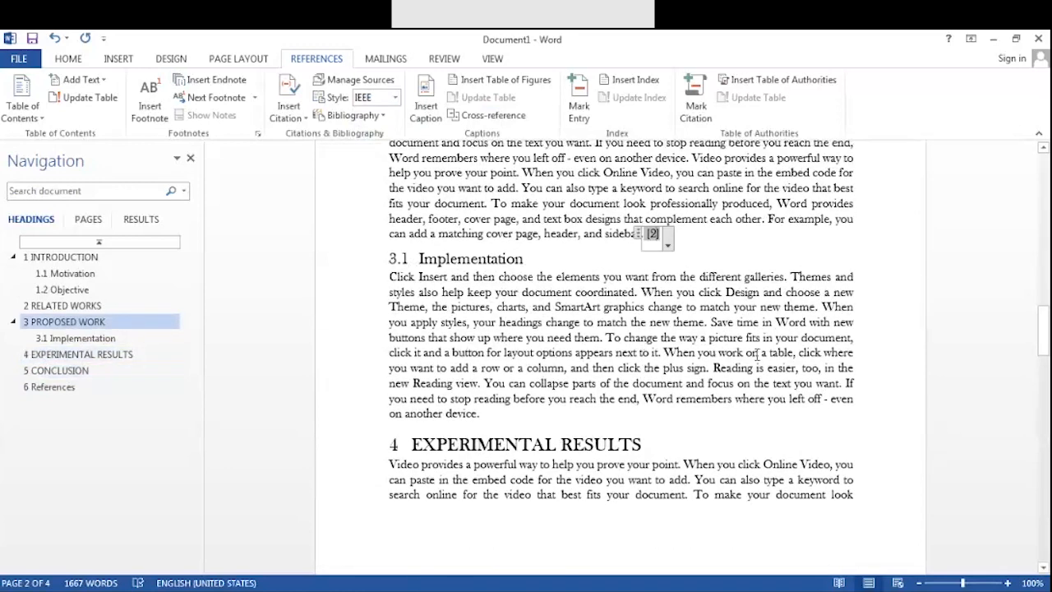
scroll(756, 353, down, 8)
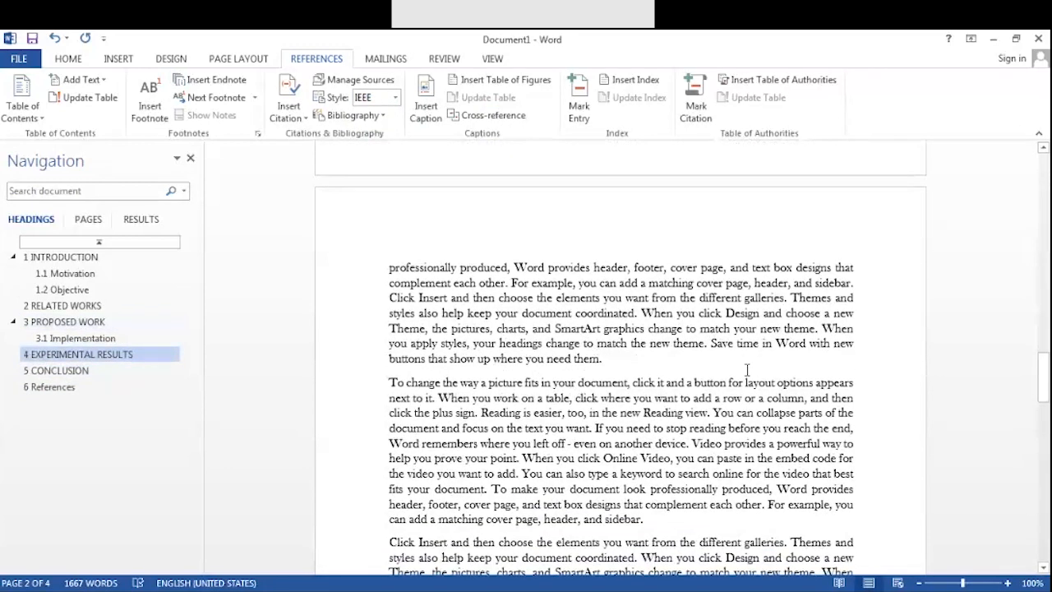
scroll(747, 370, up, 10)
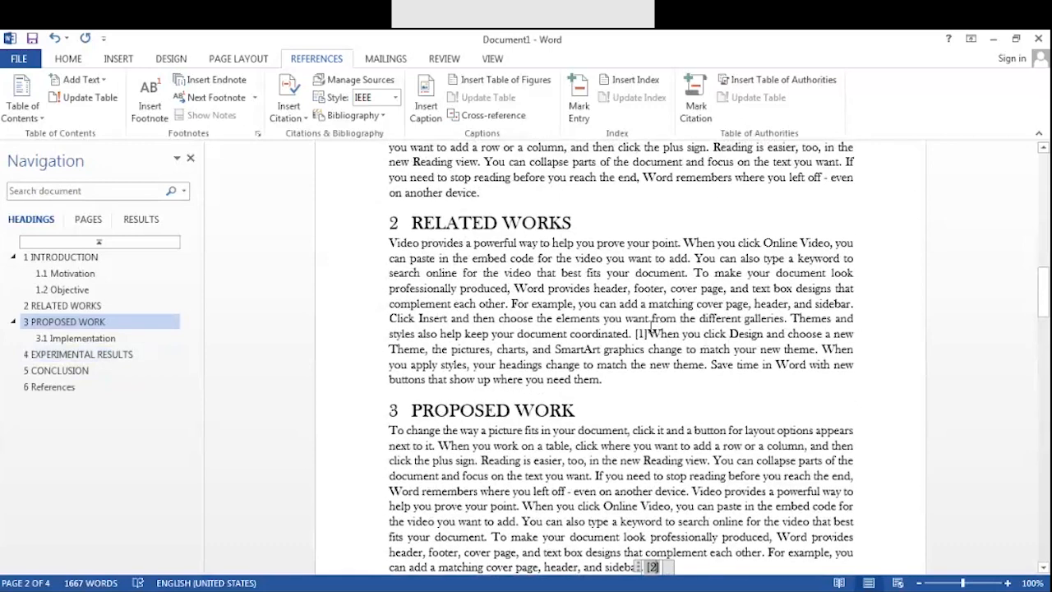
scroll(681, 326, up, 5)
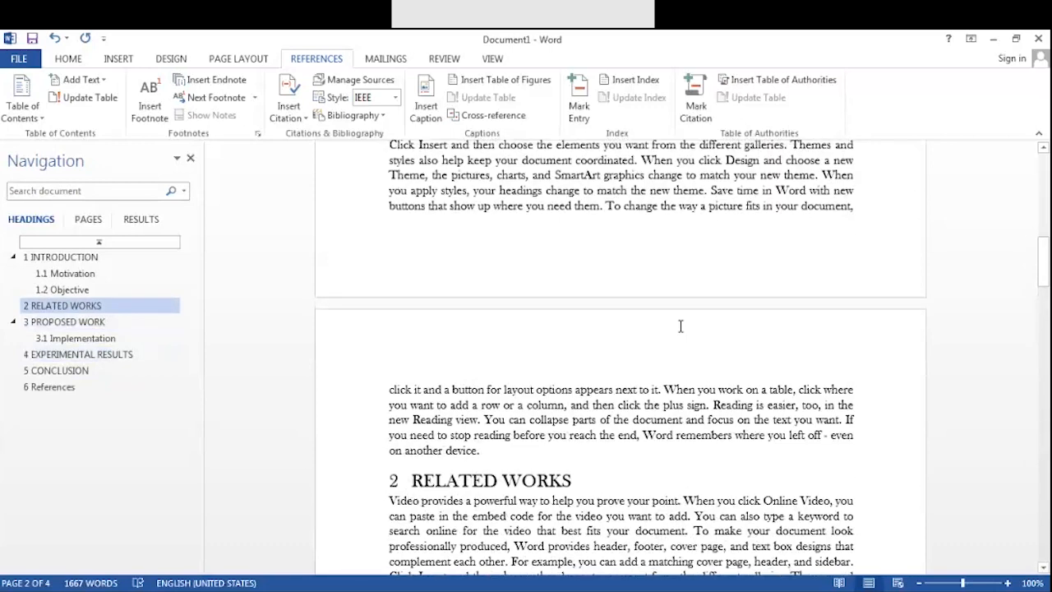
scroll(698, 345, up, 5)
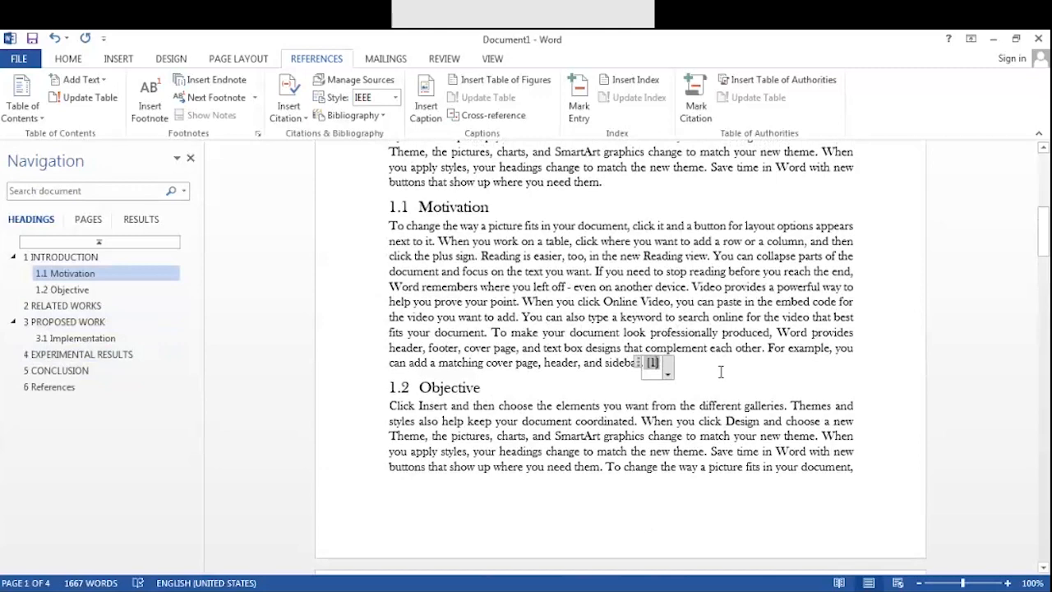
scroll(662, 331, down, 4)
scroll(666, 340, down, 4)
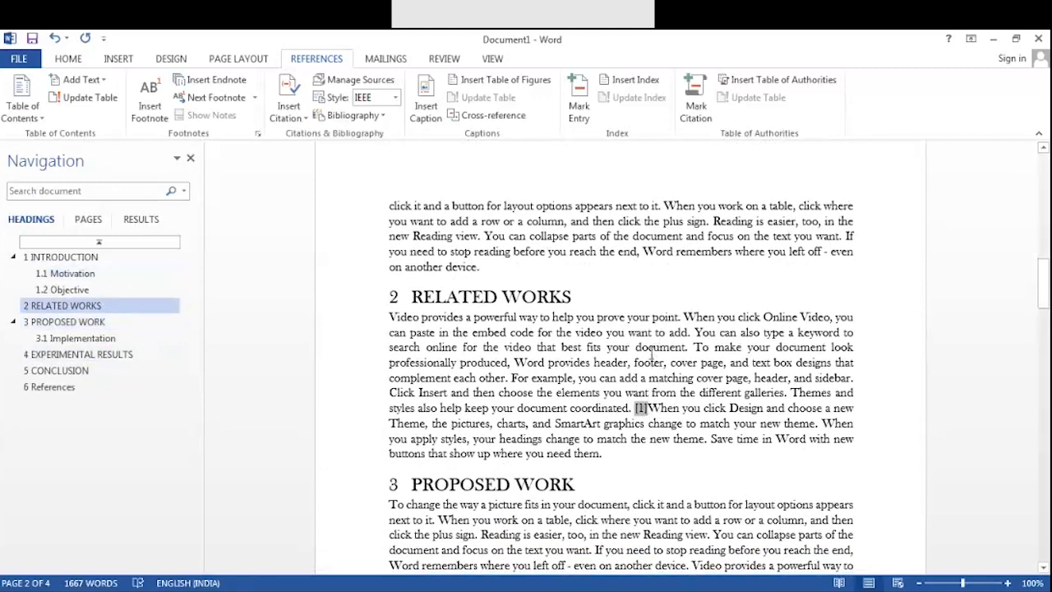
scroll(651, 353, down, 20)
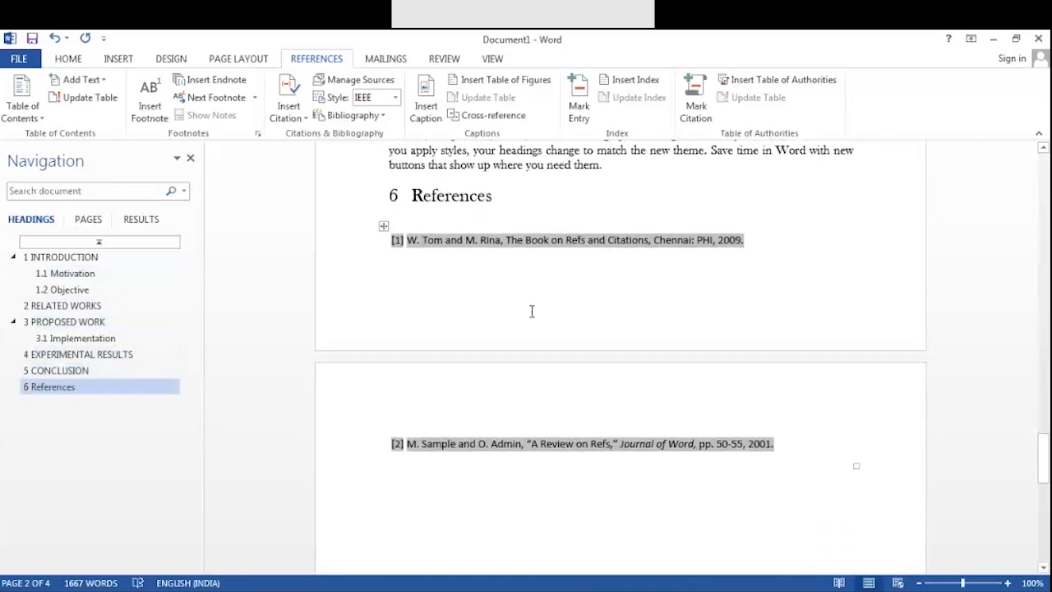
click(430, 240)
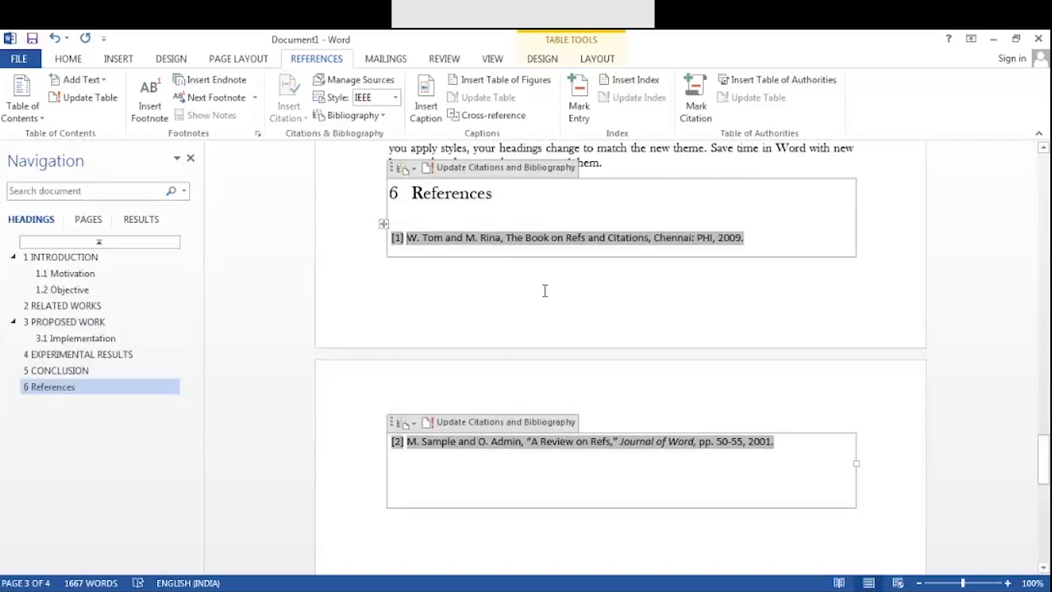
scroll(574, 285, up, 3)
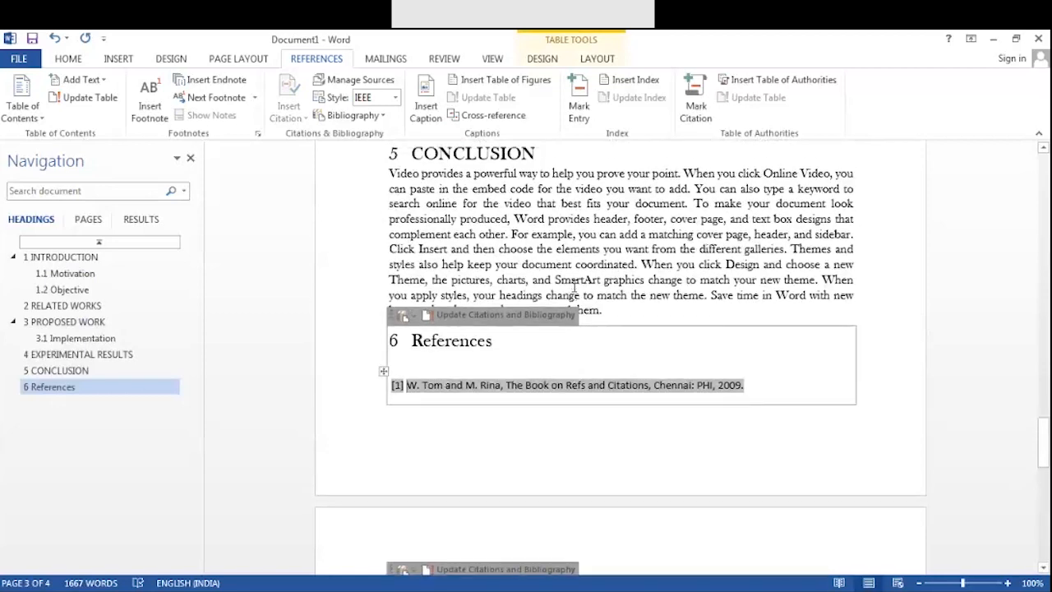
click(670, 281)
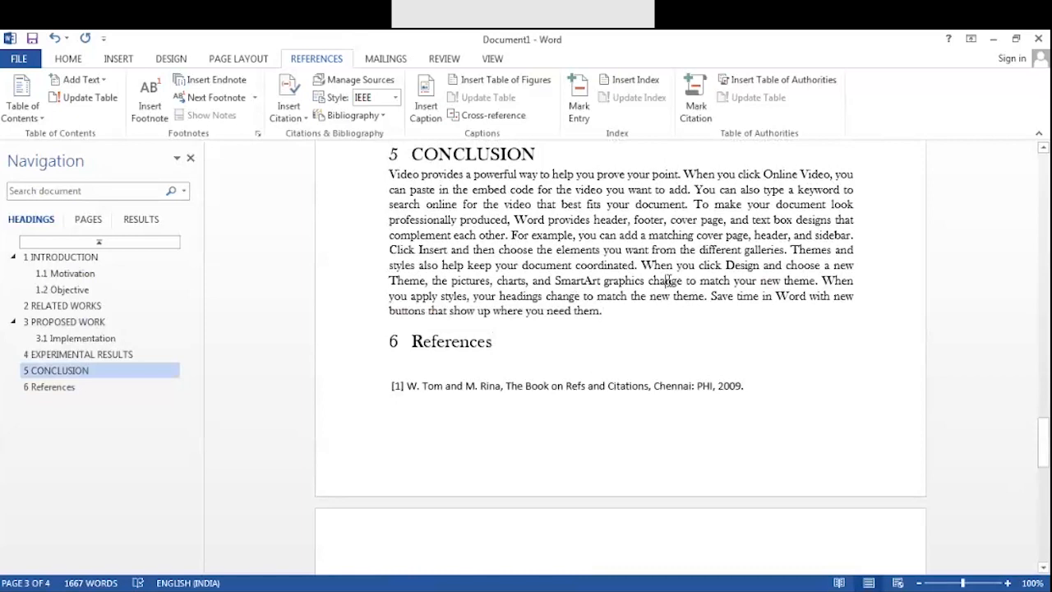
scroll(669, 280, down, 3)
click(609, 239)
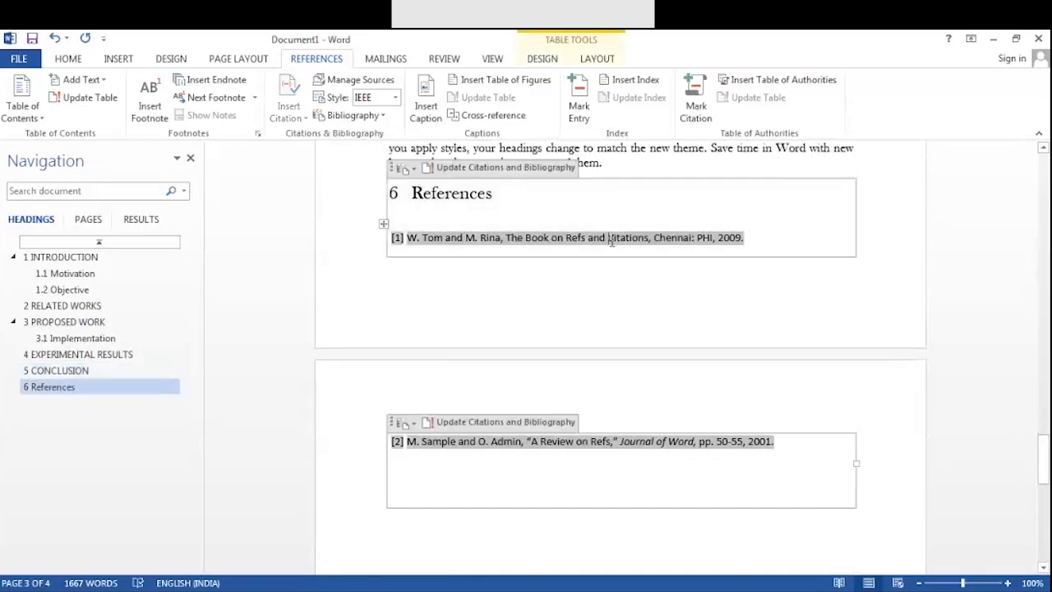
drag(799, 450, 425, 220)
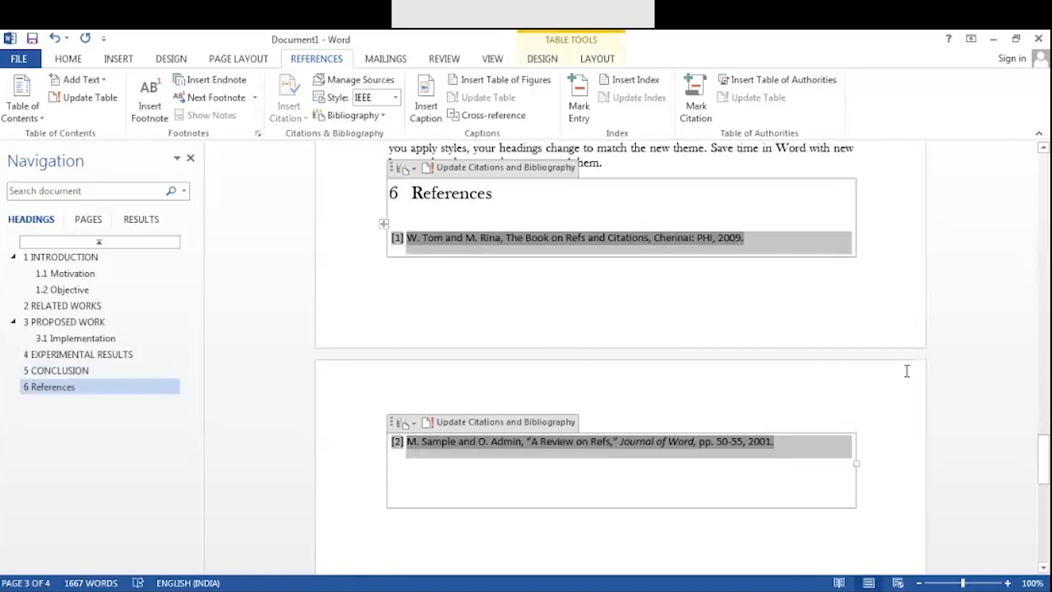
scroll(907, 371, up, 3)
click(431, 305)
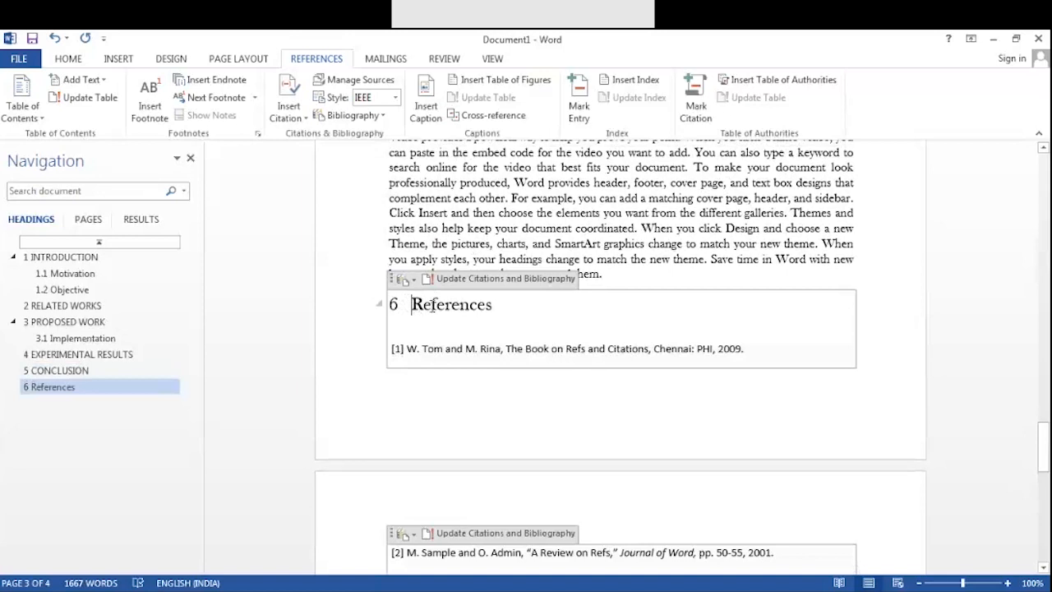
scroll(553, 318, down, 6)
scroll(713, 394, up, 4)
- Set the text of both reference list entries to the Baskerville Old font at size 12
click(784, 493)
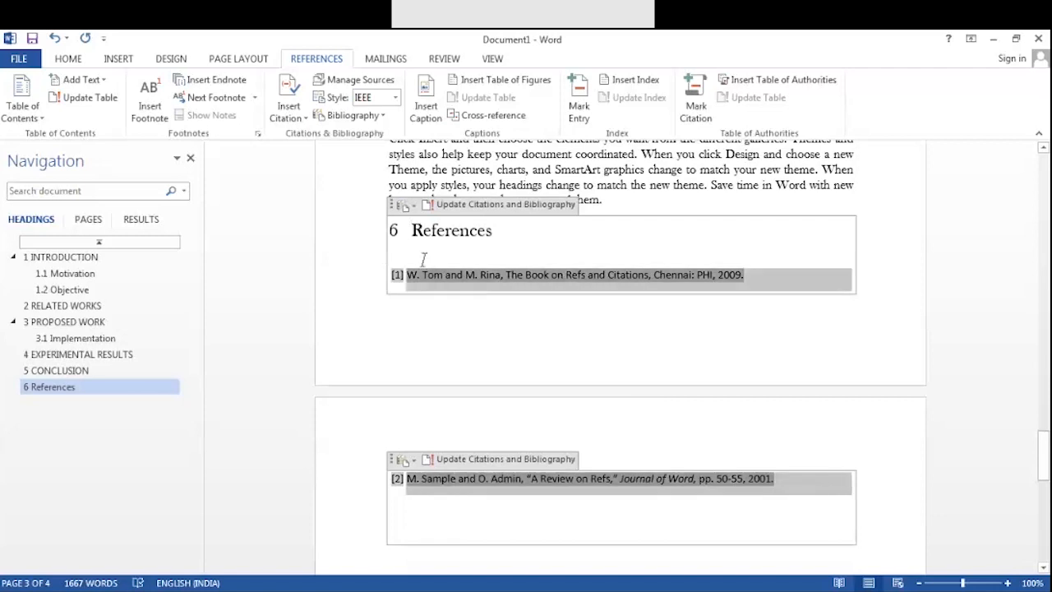
click(68, 59)
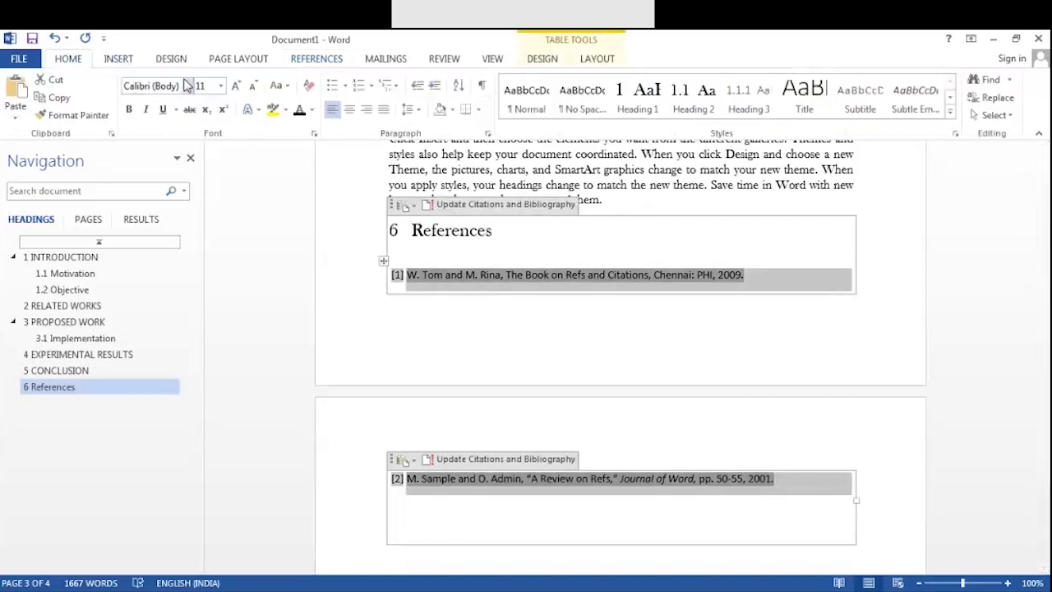
click(189, 86)
click(217, 178)
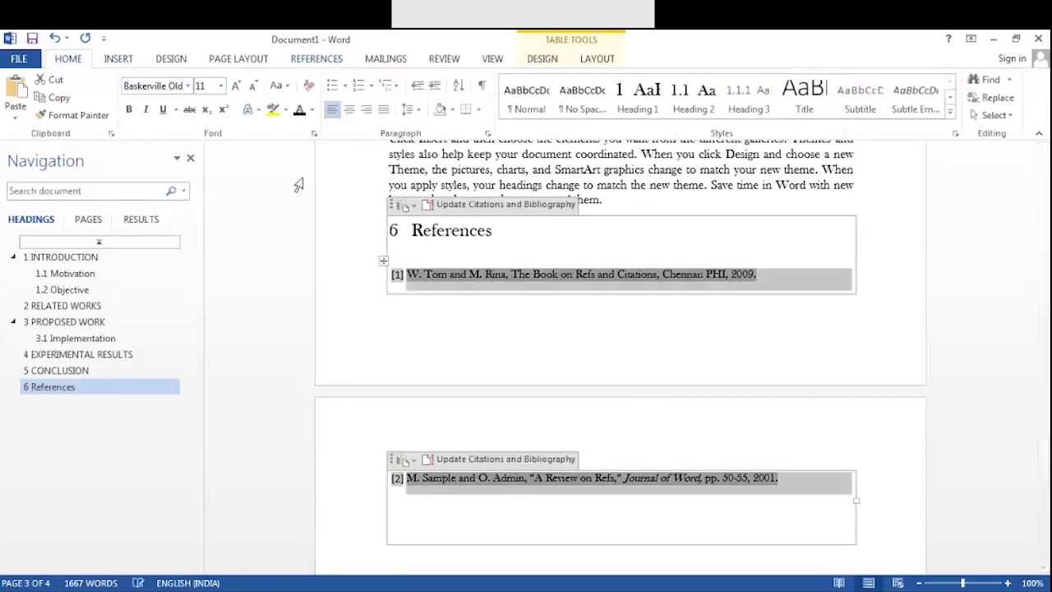
click(236, 85)
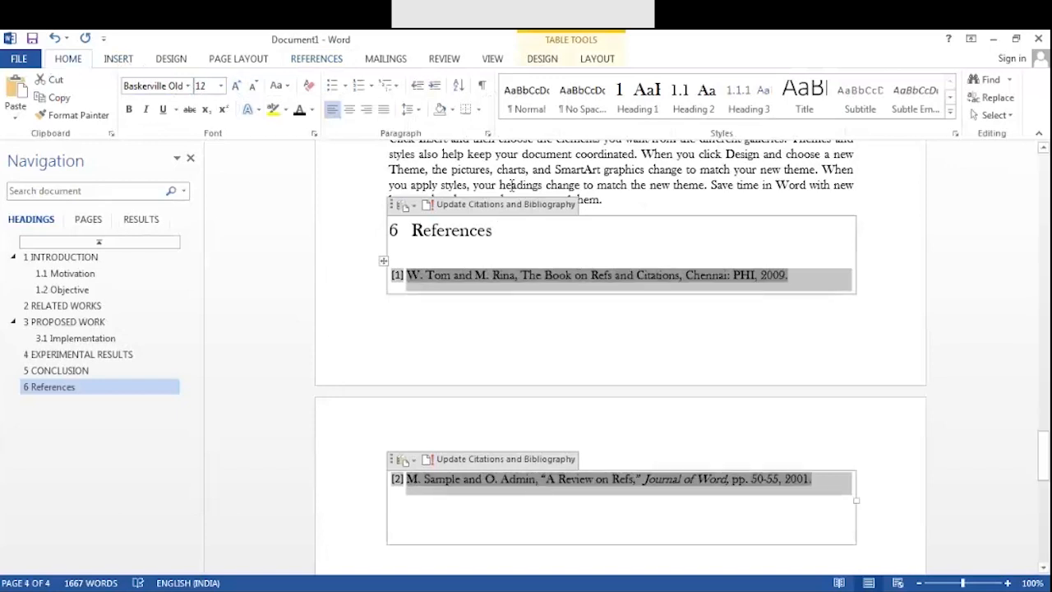
click(878, 252)
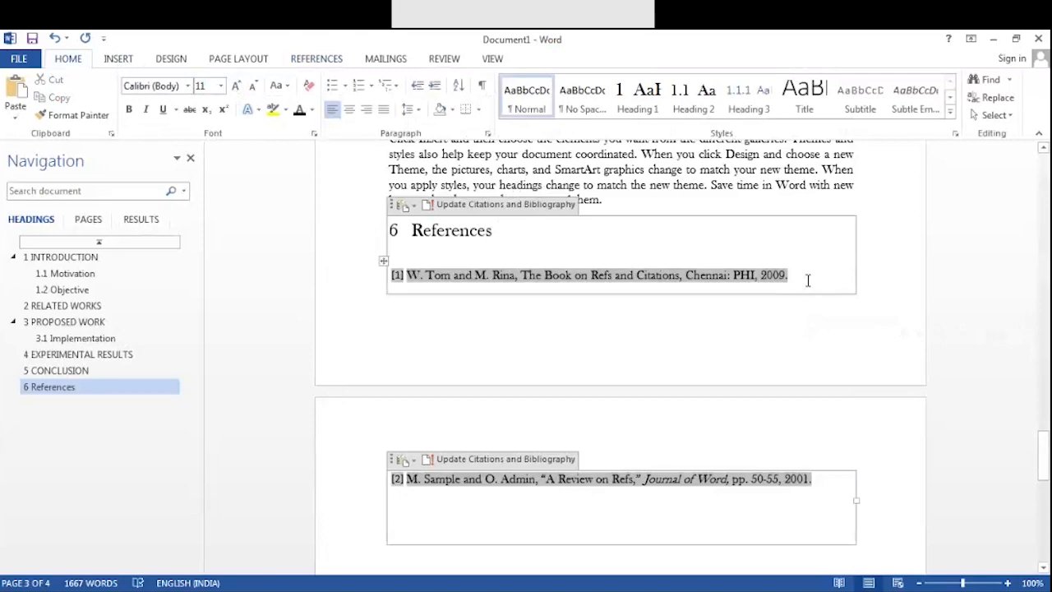
scroll(808, 280, up, 5)
scroll(807, 280, up, 20)
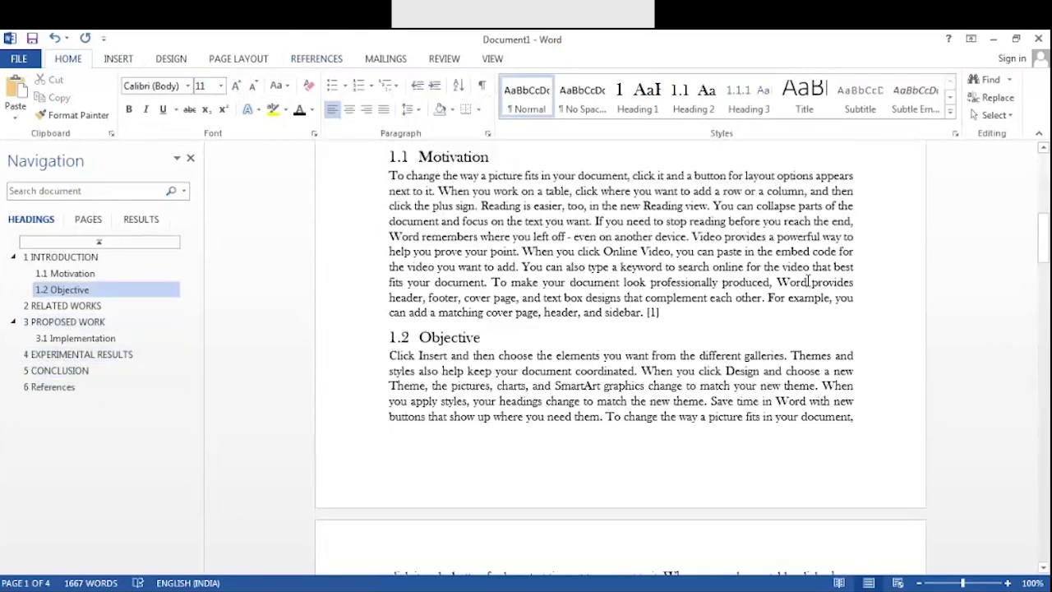
scroll(808, 281, up, 15)
scroll(784, 287, down, 17)
scroll(771, 243, down, 12)
scroll(731, 254, up, 3)
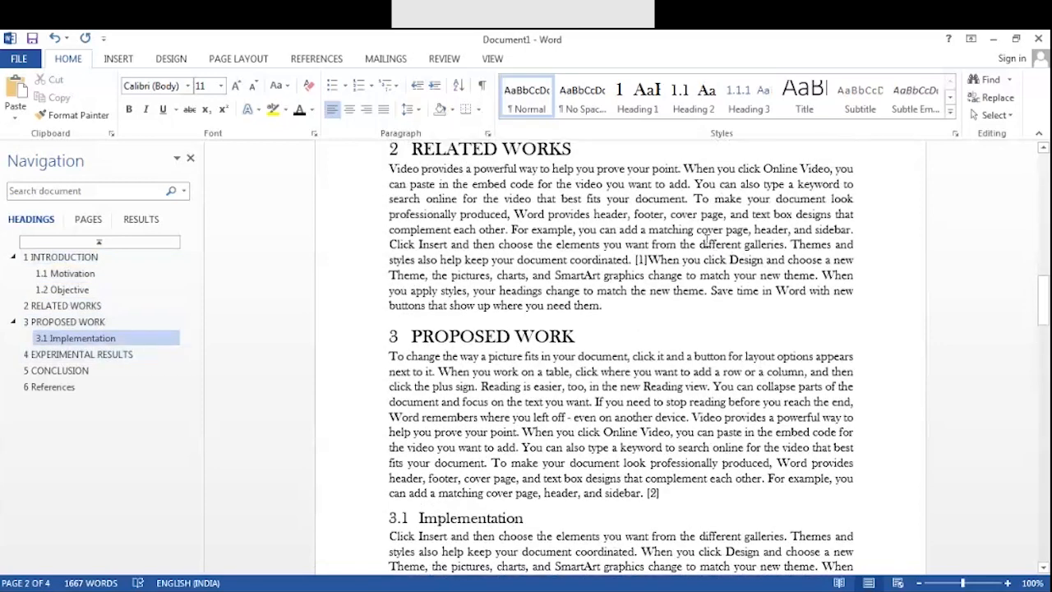
- Copy the source "A Book on Citations (2019)" from the master source list to the document's current list
click(333, 60)
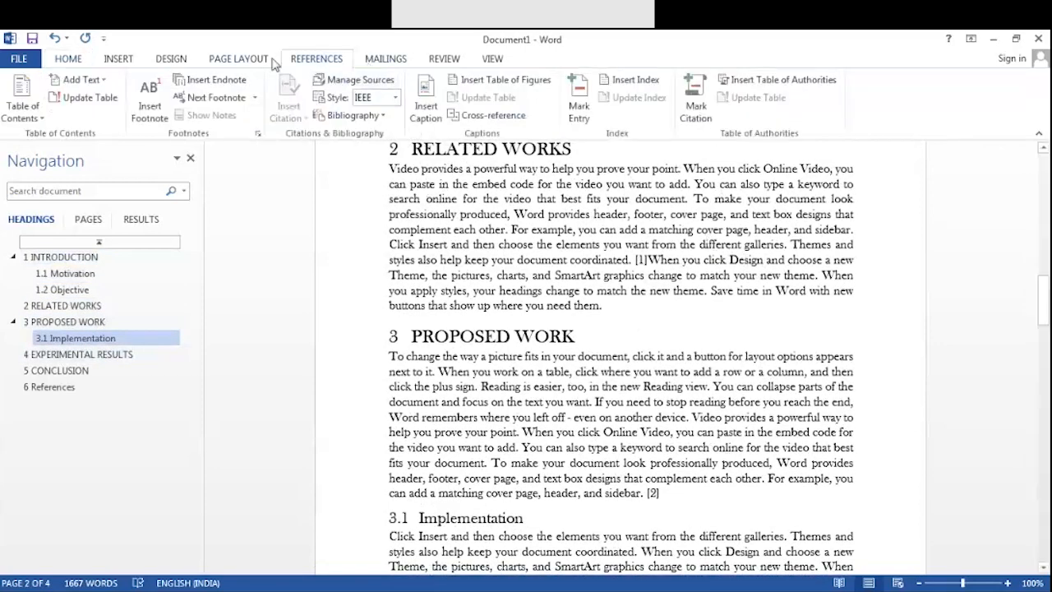
click(389, 82)
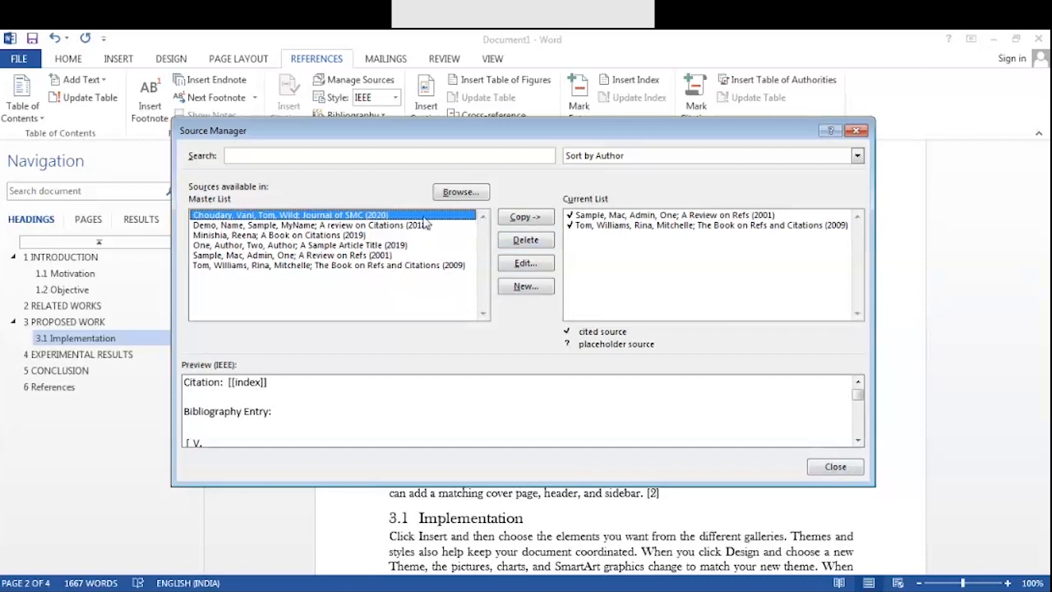
click(259, 235)
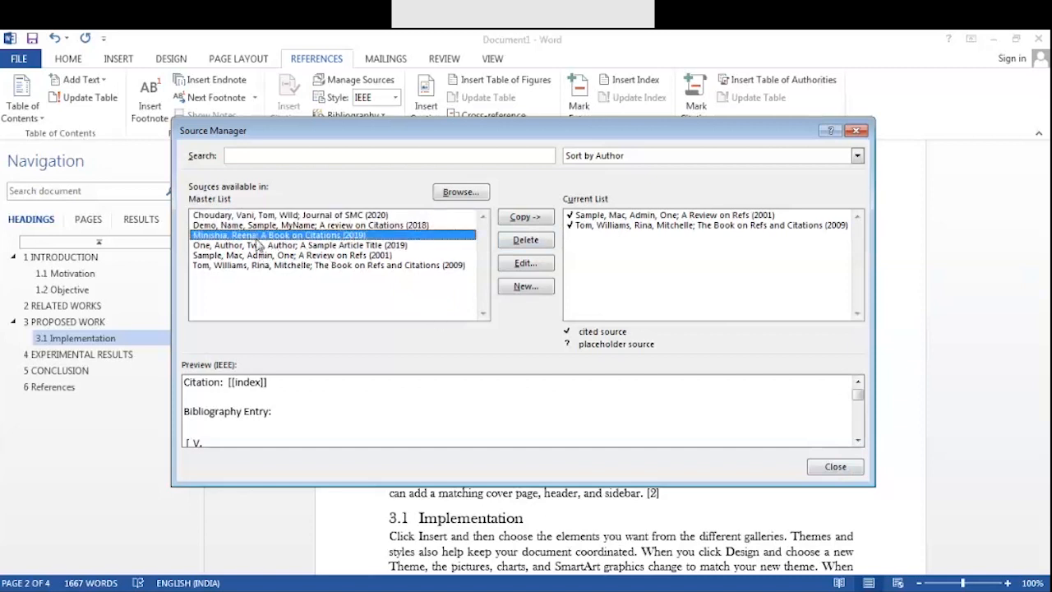
click(518, 217)
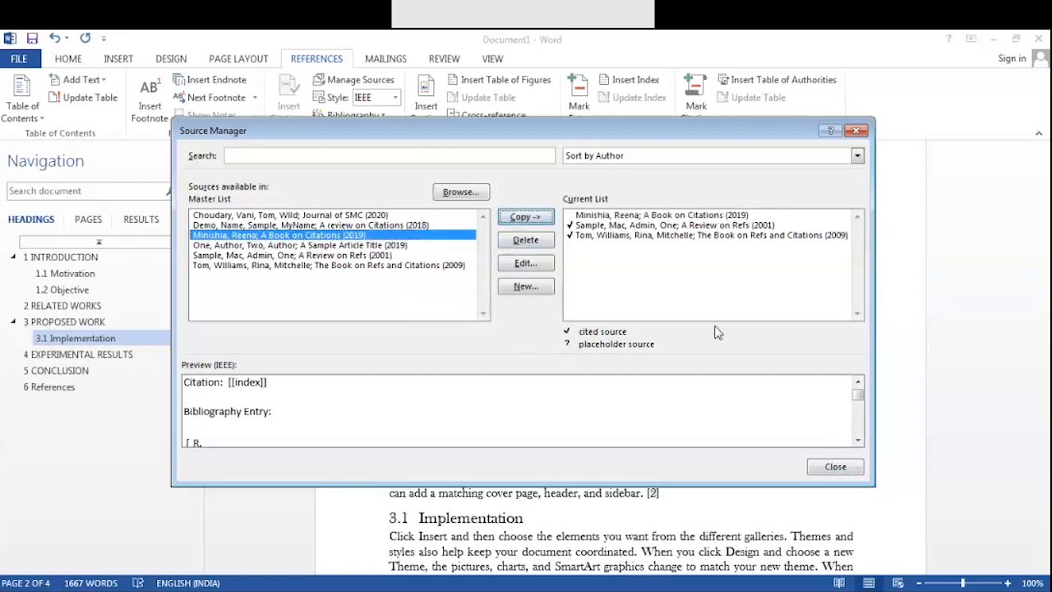
click(638, 216)
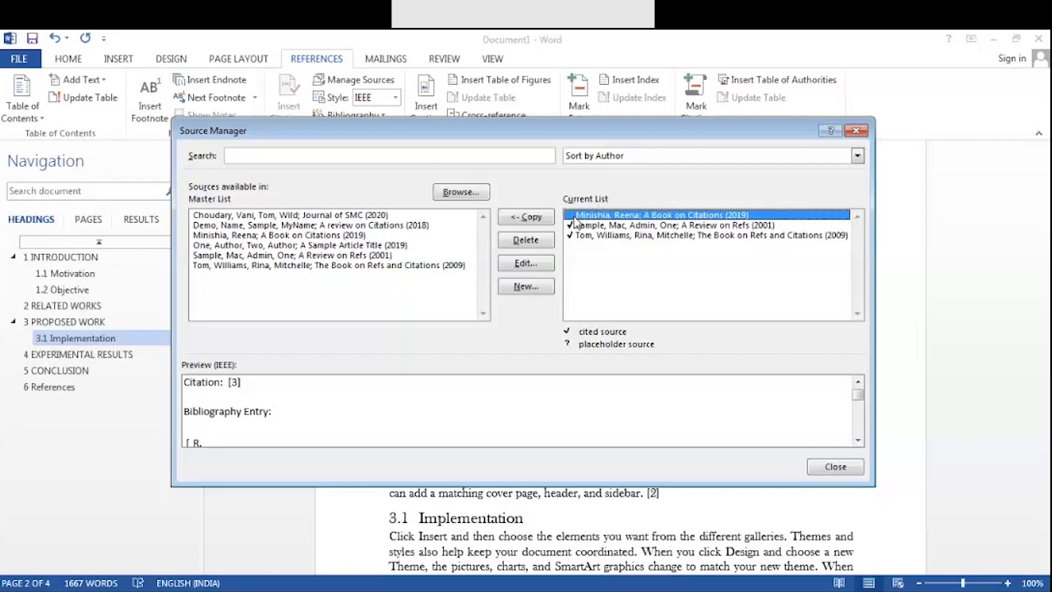
click(835, 466)
- Insert a citation of "A Book on Citations" at the end of the first paragraph under EXPERIMENTAL RESULTS
scroll(611, 362, down, 15)
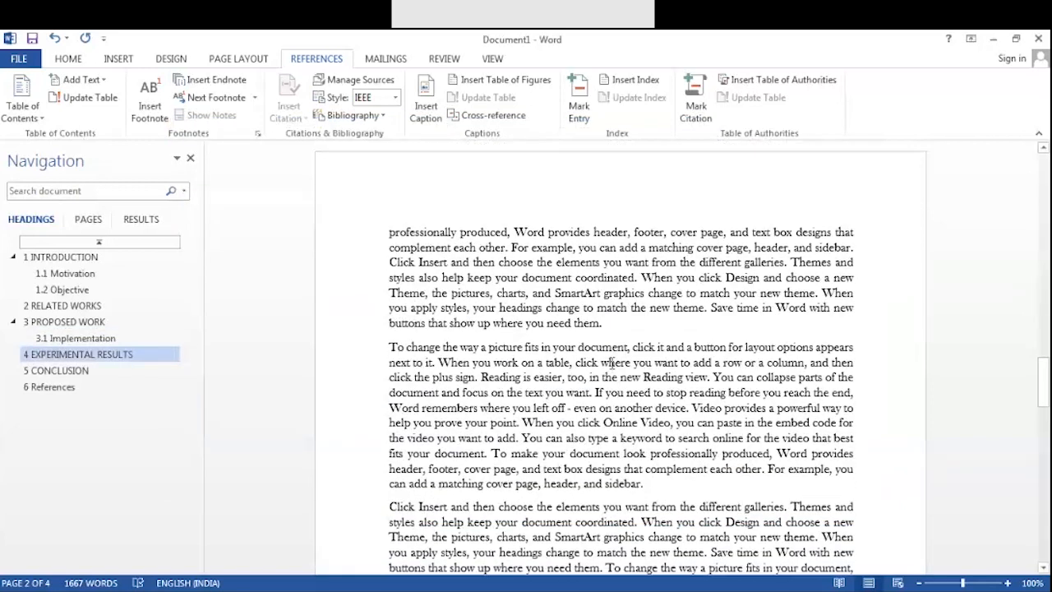
click(289, 106)
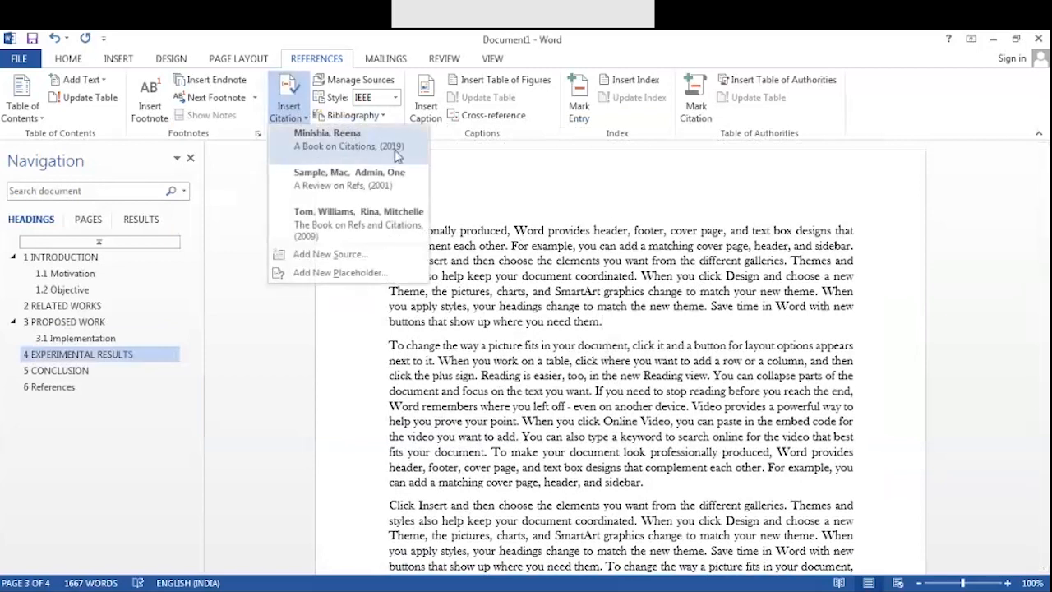
click(361, 146)
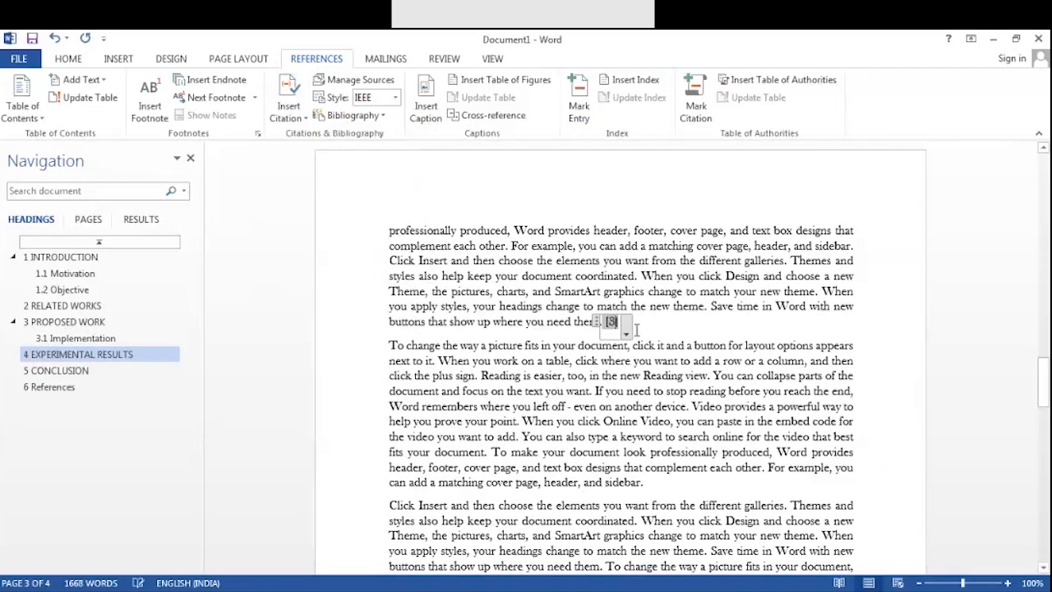
- Change the document's citation and bibliography style to APA
click(395, 97)
click(380, 121)
- Examine the in-text citations in PROPOSED WORK and EXPERIMENTAL RESULTS and compare them with the entries in the References section
scroll(747, 312, up, 10)
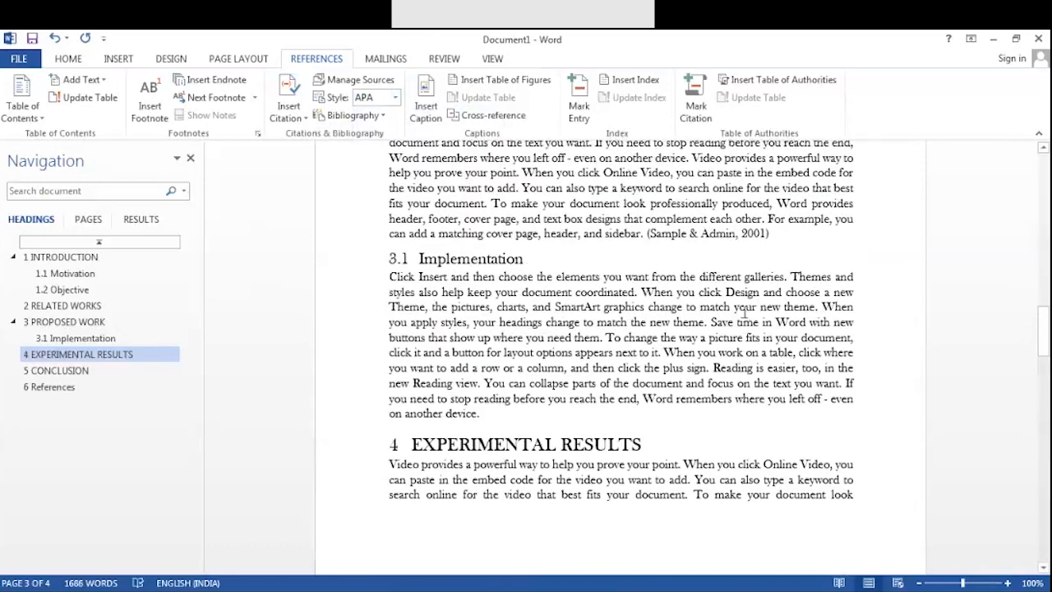
scroll(744, 312, down, 10)
double_click(658, 286)
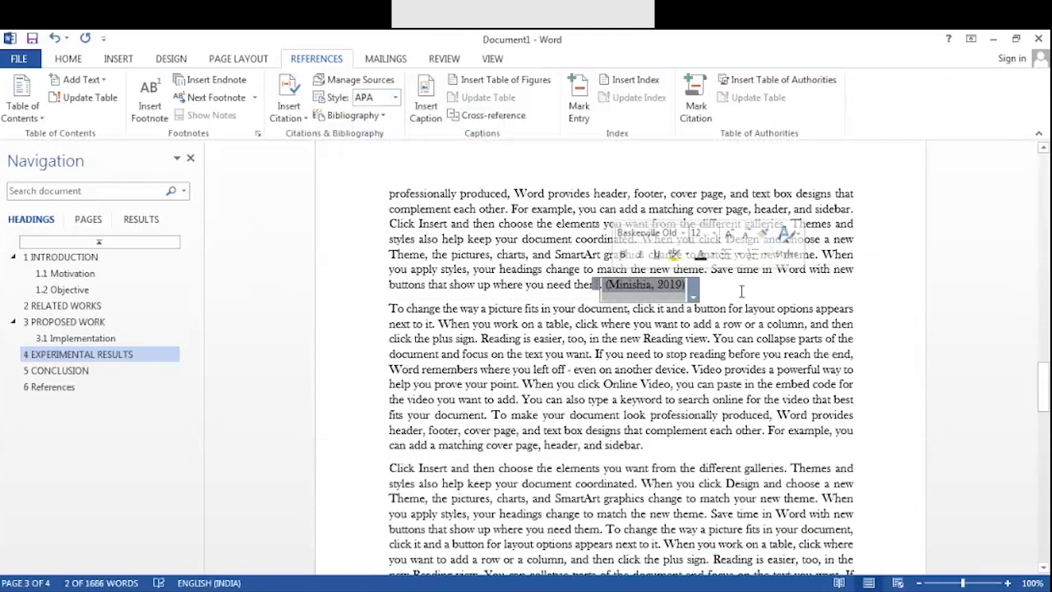
click(737, 292)
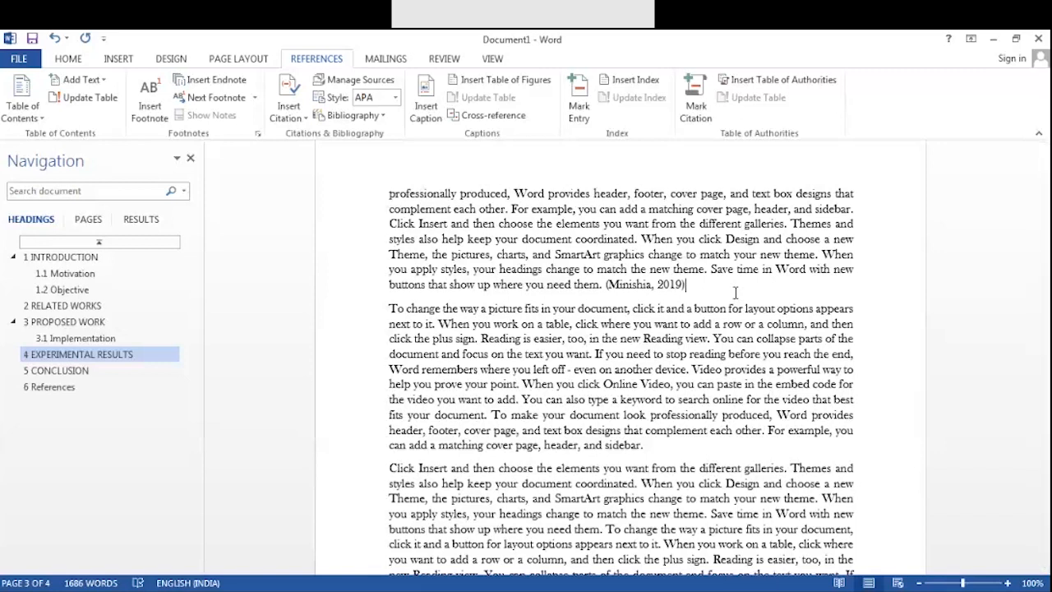
scroll(736, 293, down, 10)
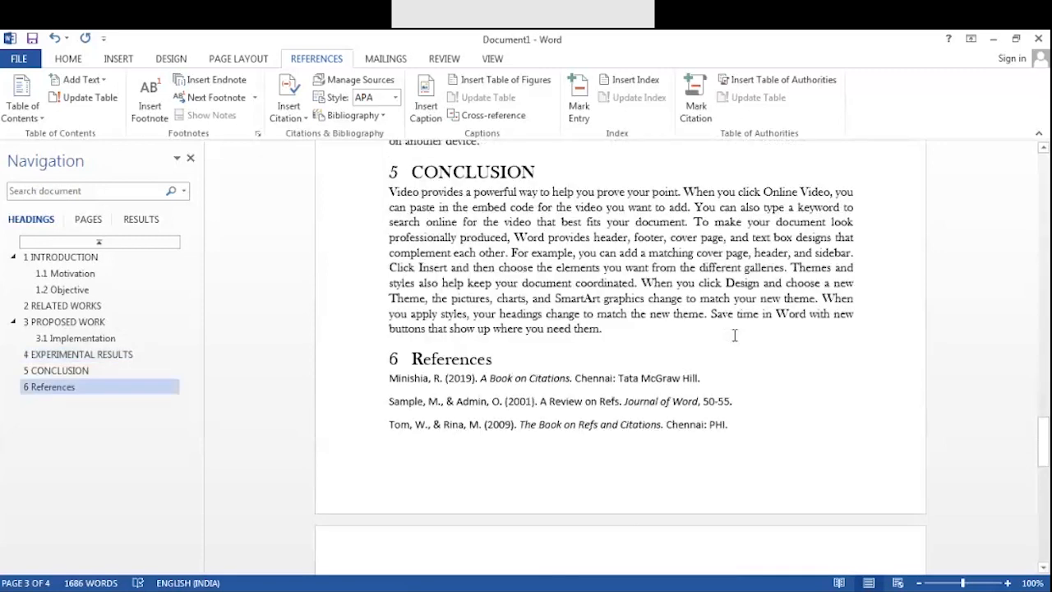
scroll(710, 402, down, 3)
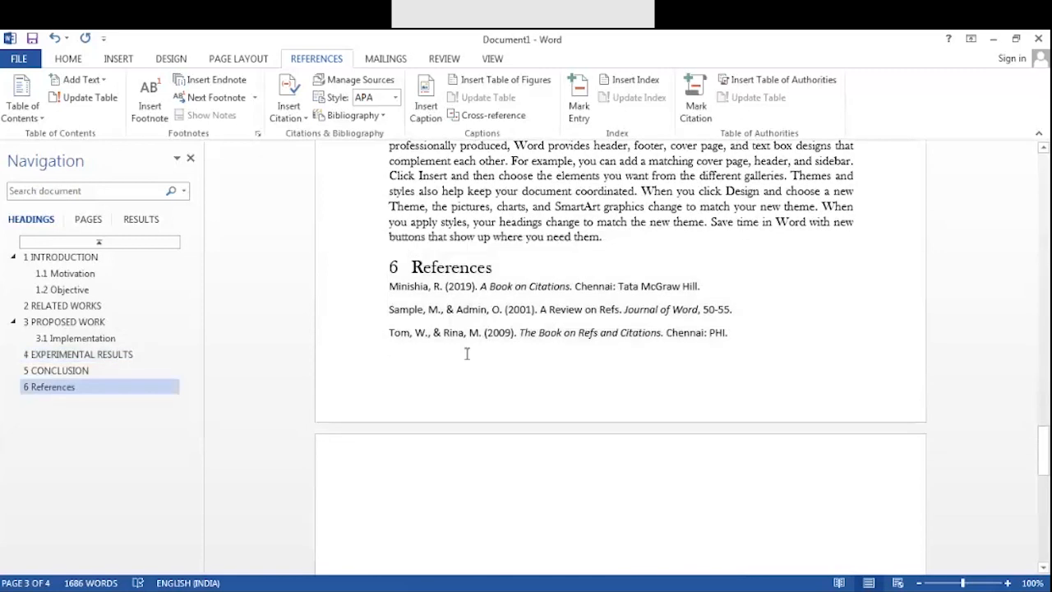
click(448, 300)
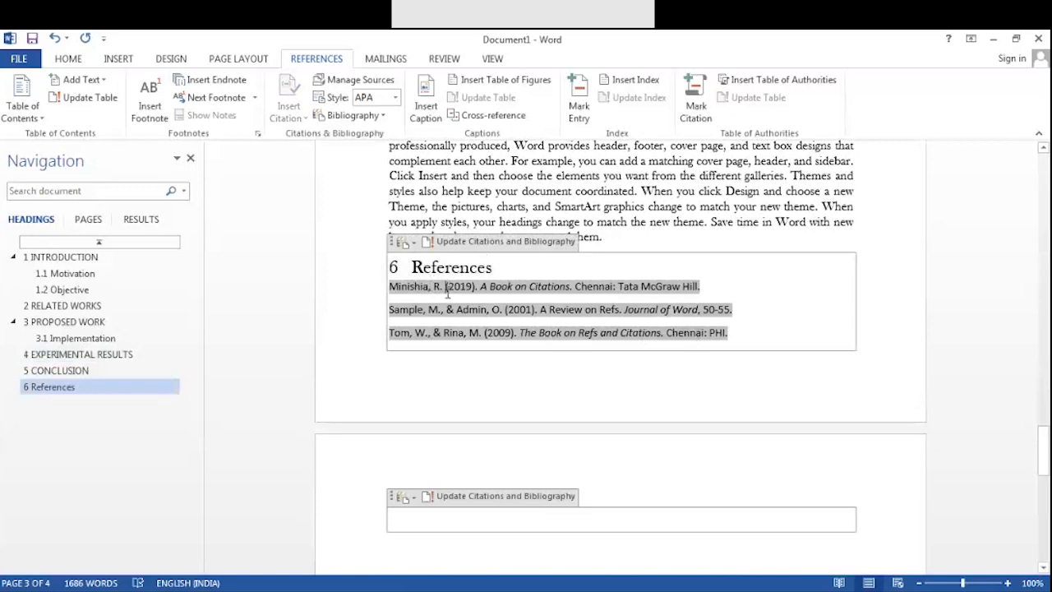
click(746, 328)
scroll(746, 328, up, 4)
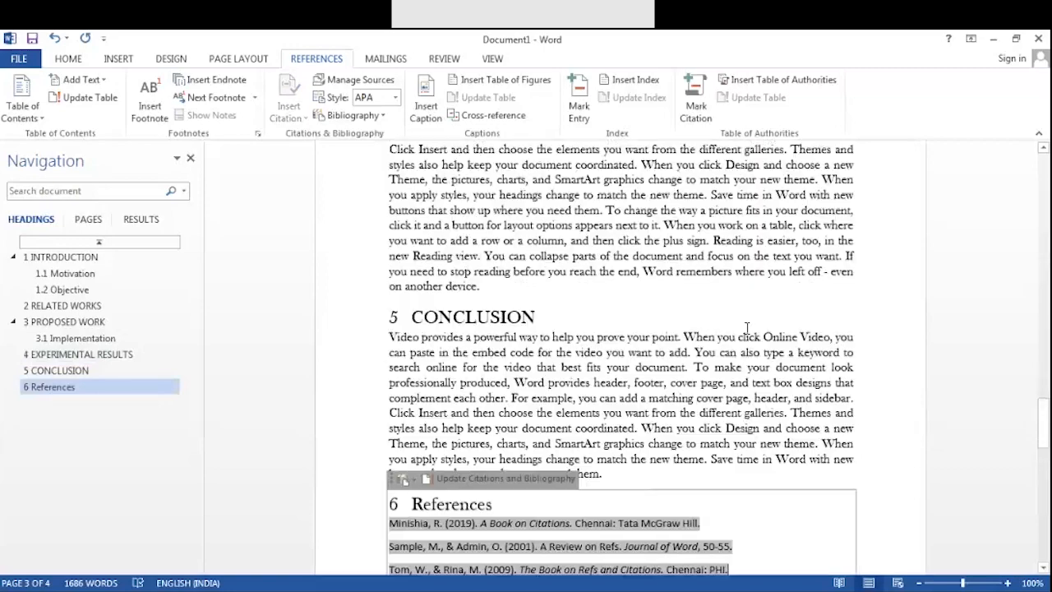